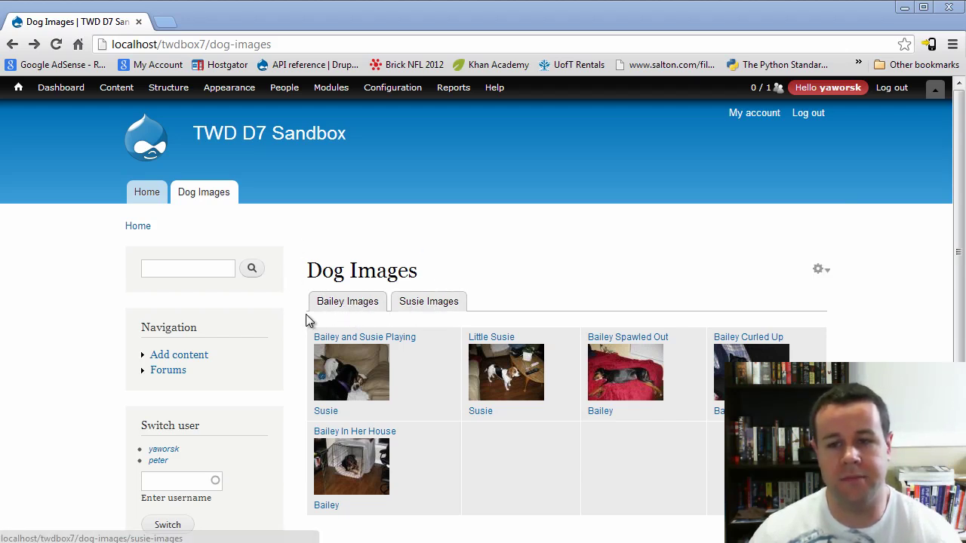
View the Bailey and Susie image pages, and open the Dog Images view for editing
click(351, 314)
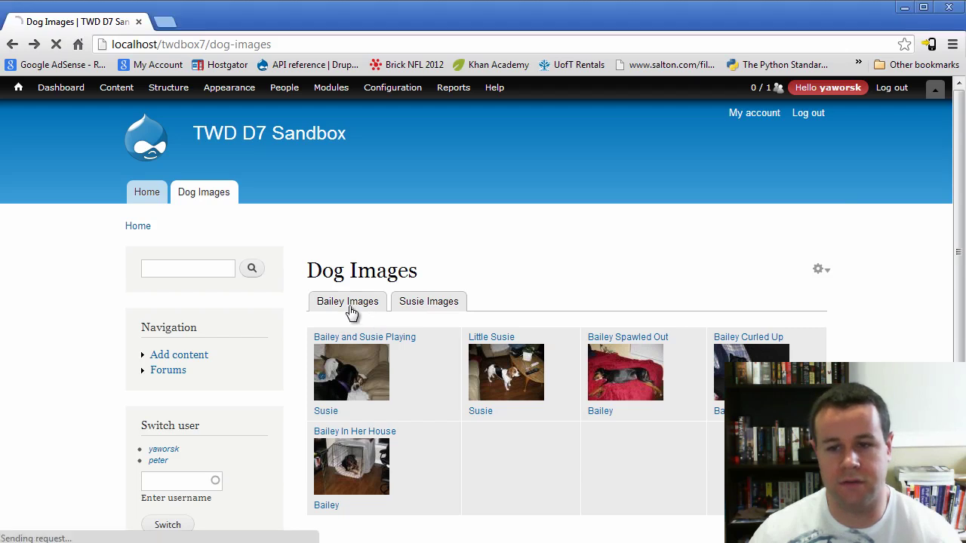
click(439, 307)
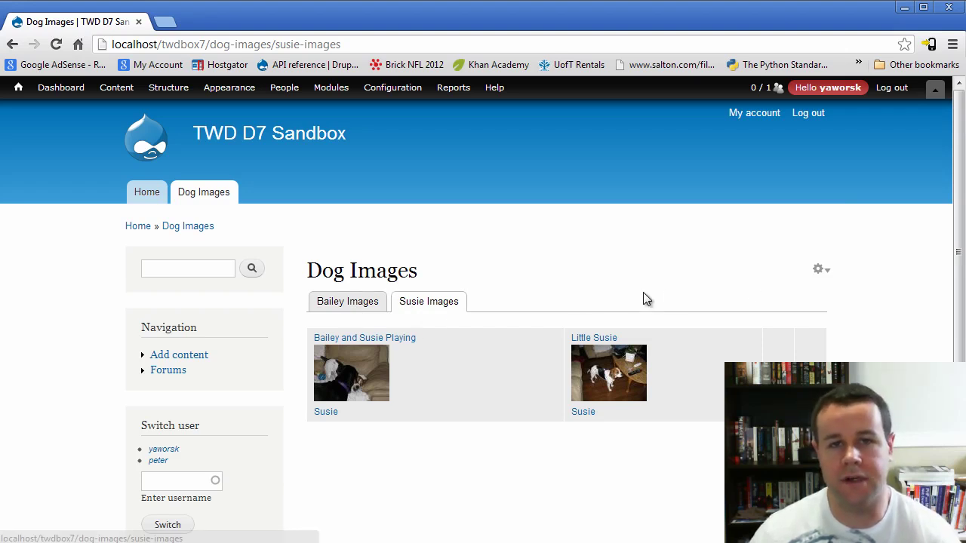
click(819, 270)
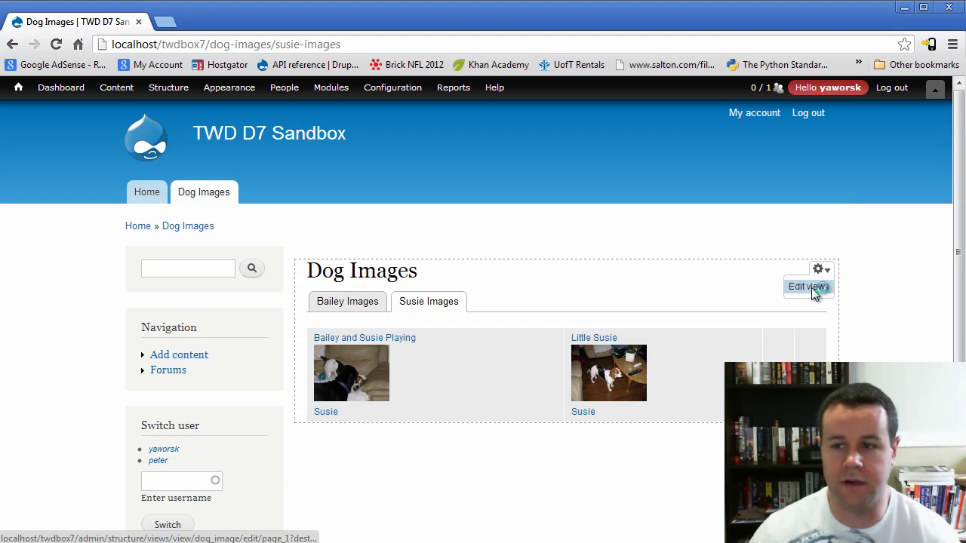
click(812, 285)
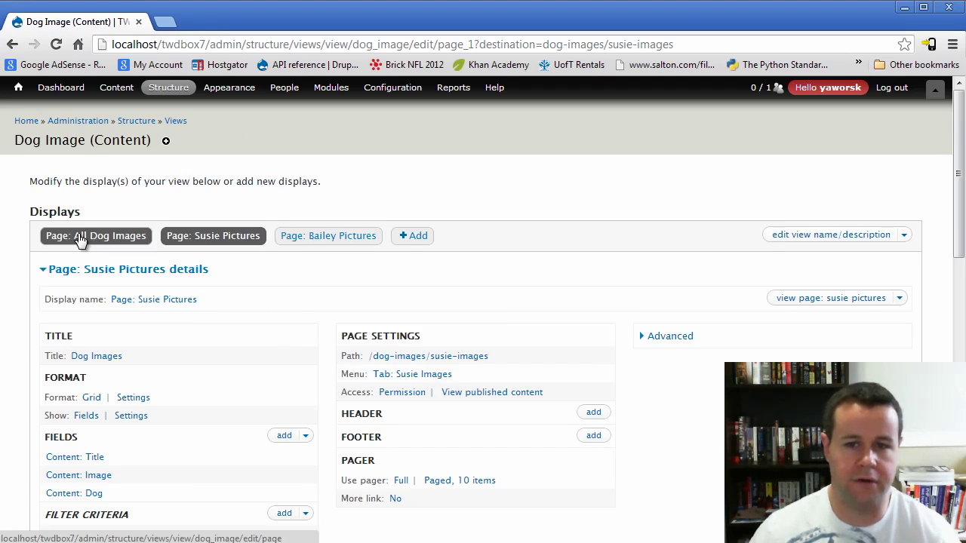
Compare the fields and filter criteria of the All Dog Images and Susie Pictures page displays
click(101, 246)
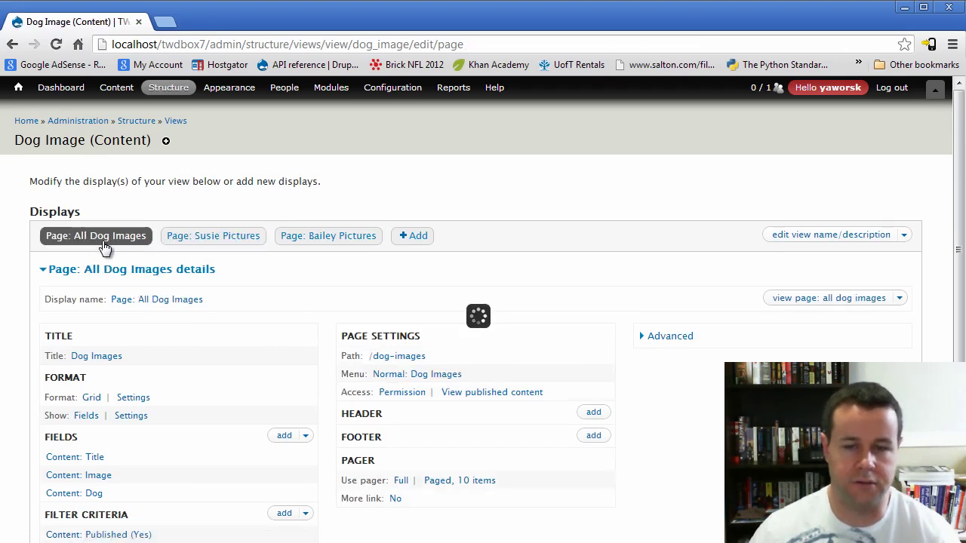
scroll(218, 374, down, 2)
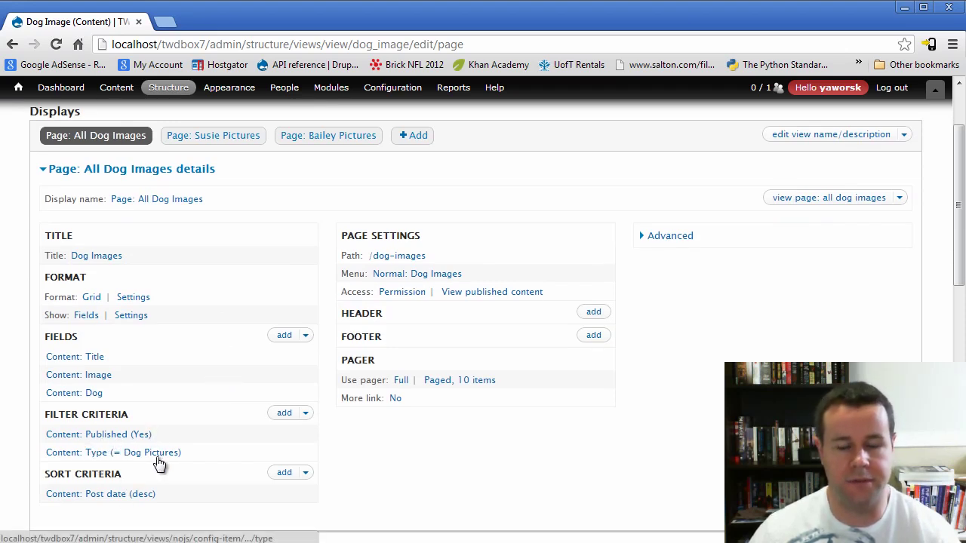
scroll(168, 455, up, 1)
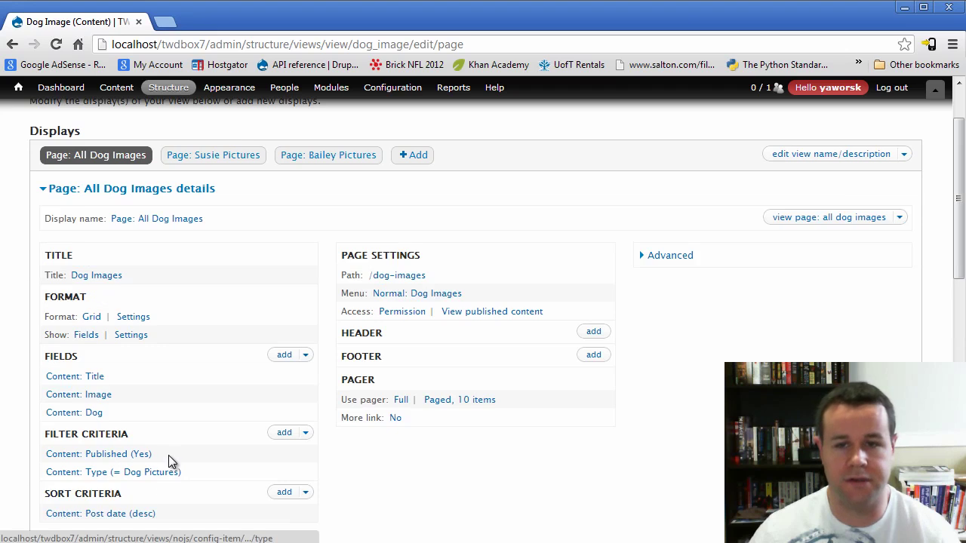
click(198, 159)
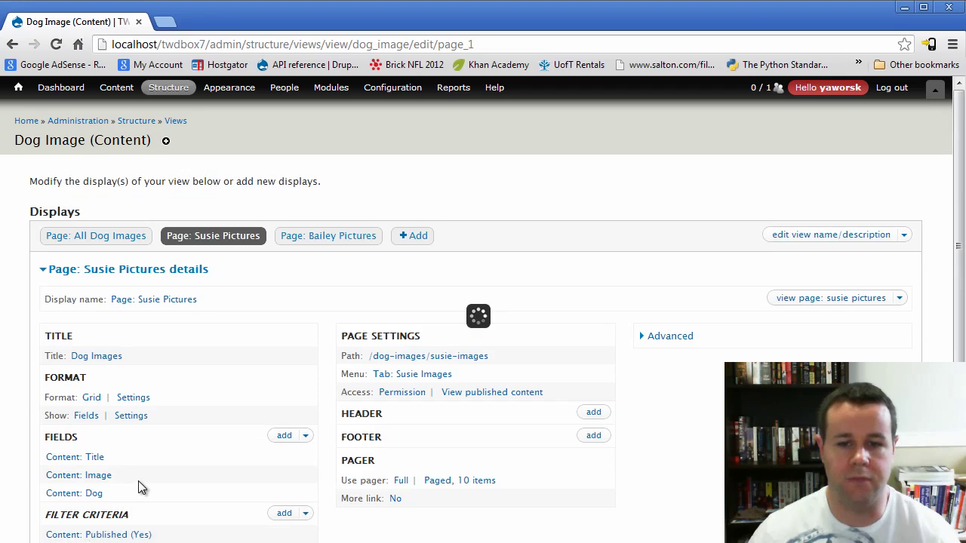
scroll(129, 491, down, 1)
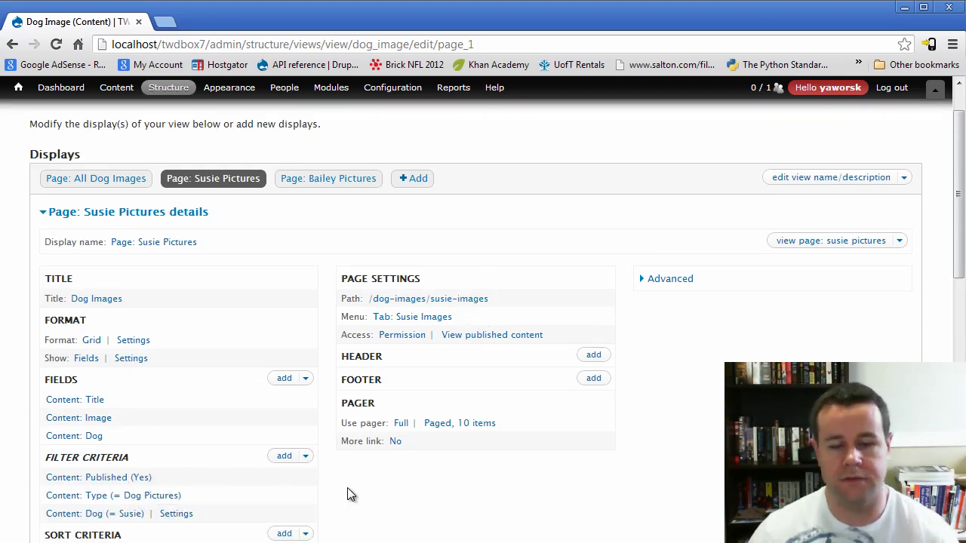
Add a block display to the view and name it "Block: All Dog Images"
click(416, 179)
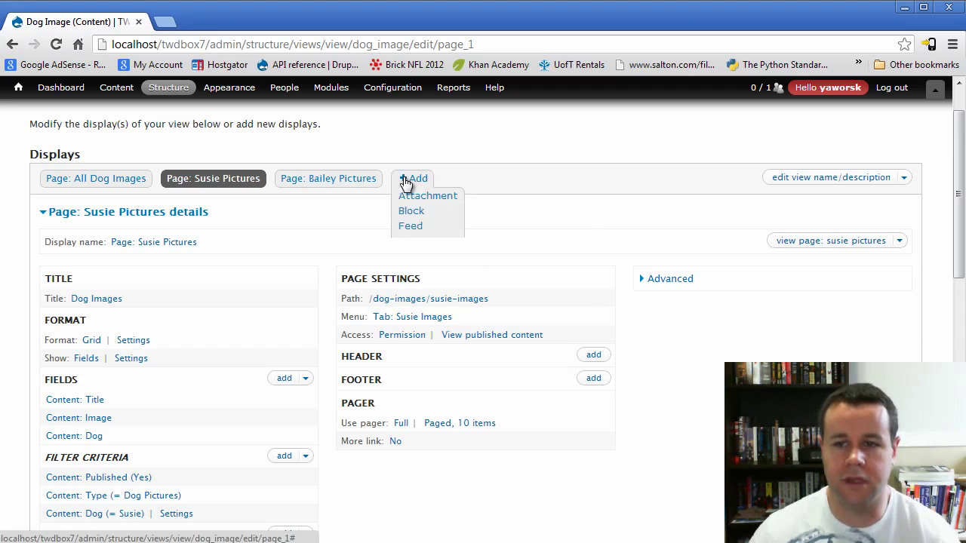
click(414, 214)
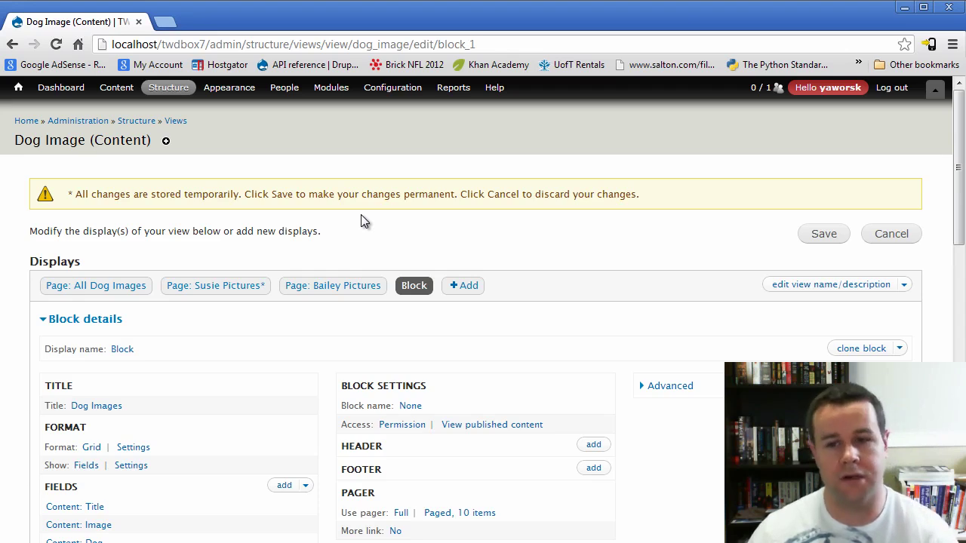
scroll(360, 214, down, 2)
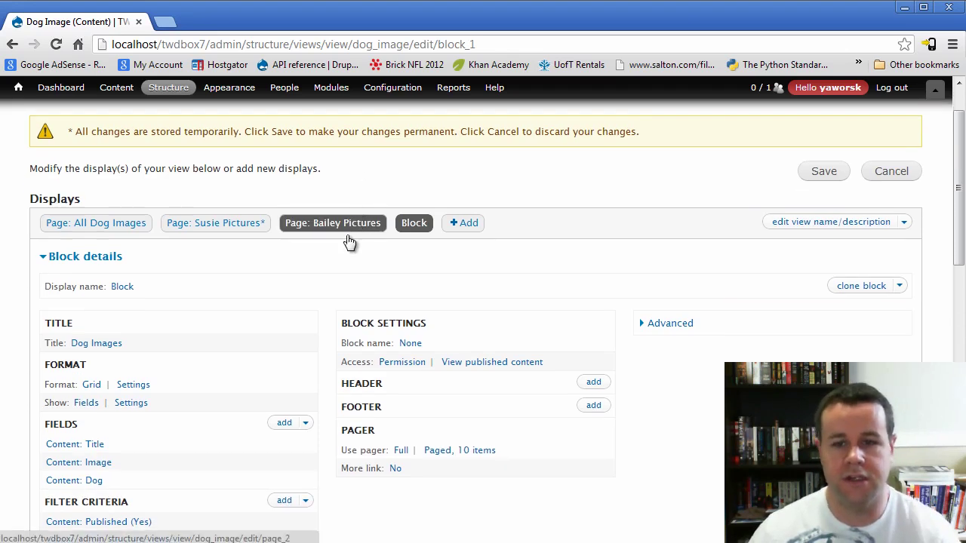
scroll(302, 264, down, 1)
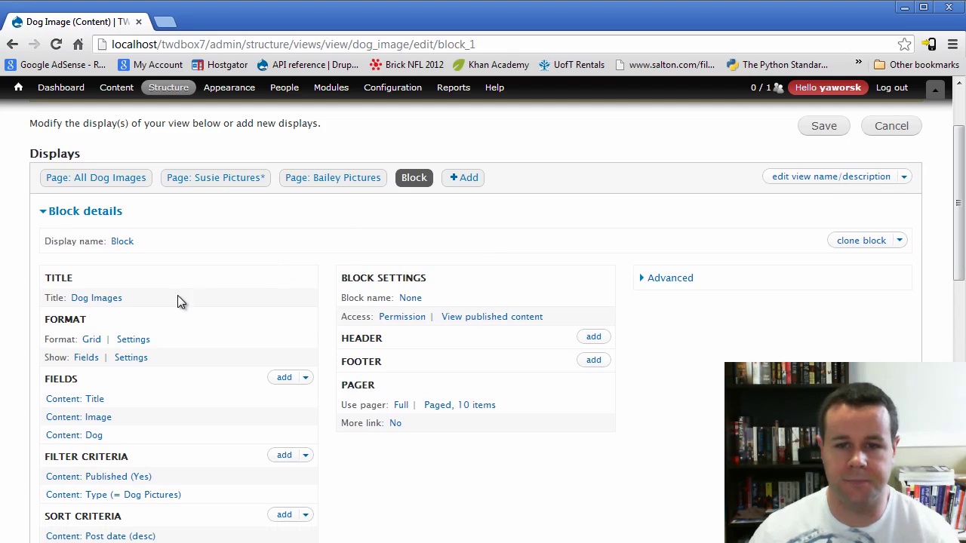
click(122, 243)
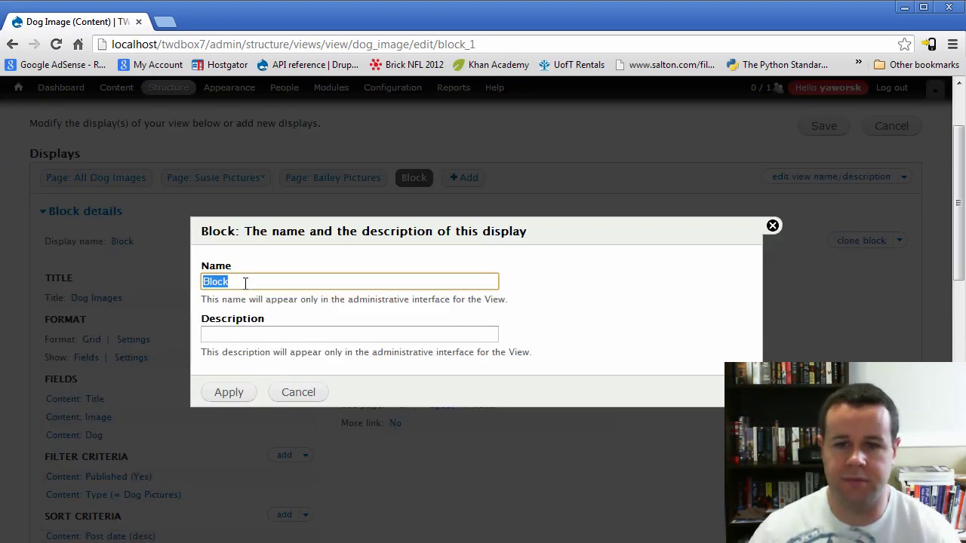
click(247, 282)
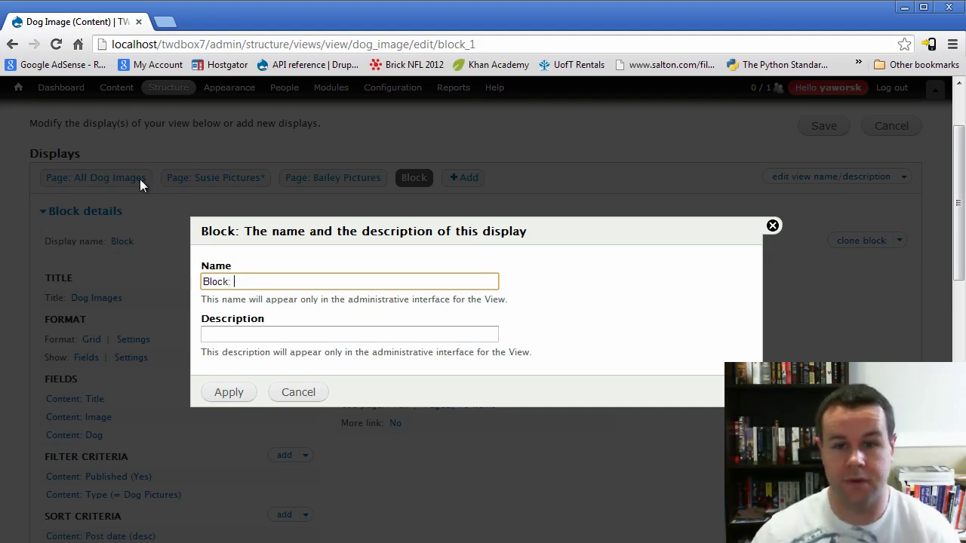
text(: All Dog )
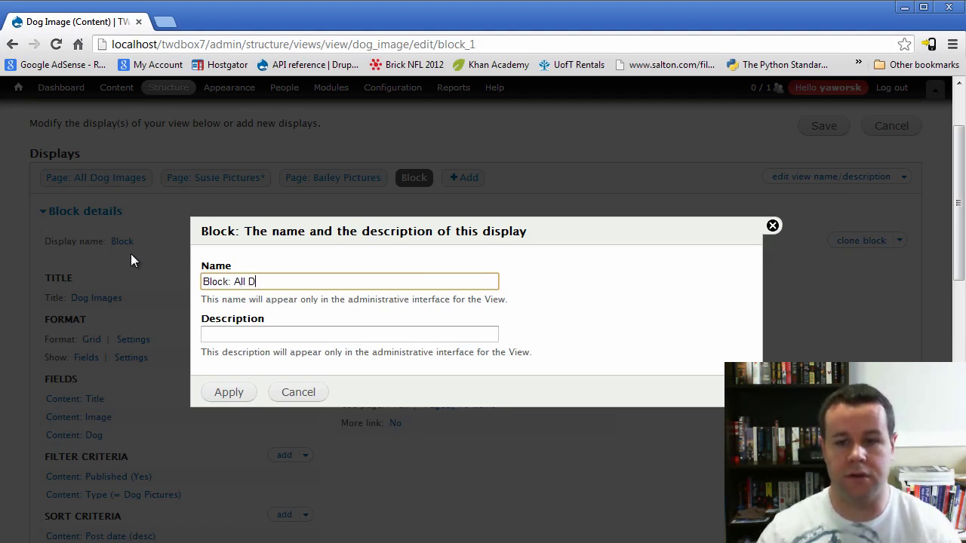
text(Imag)
click(223, 400)
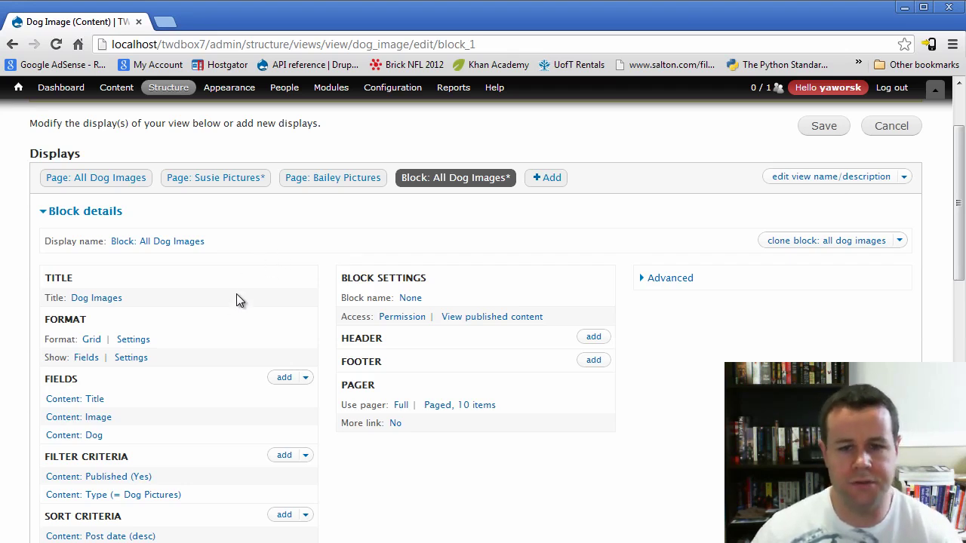
Override the format for this block only, keeping the Grid style and setting the number of columns to 2
scroll(230, 298, down, 1)
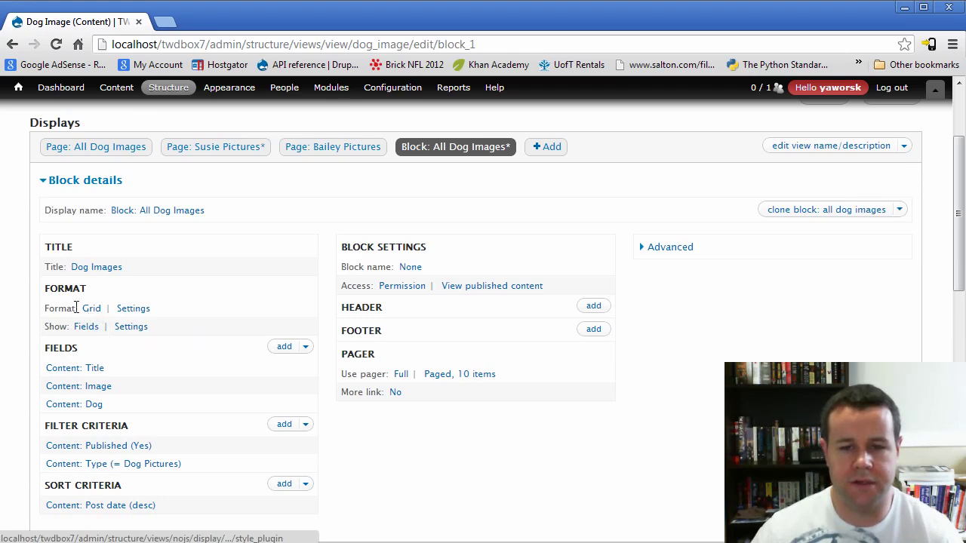
click(93, 310)
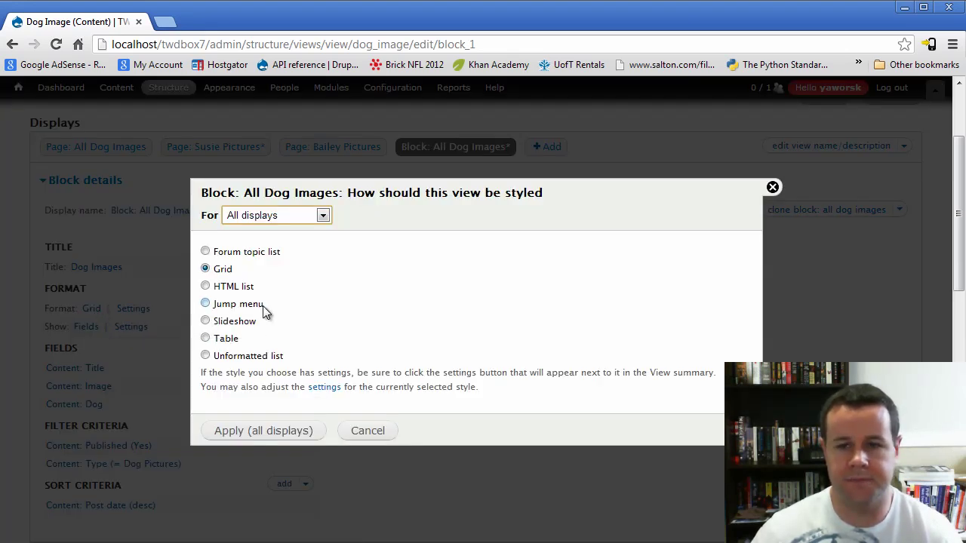
click(314, 217)
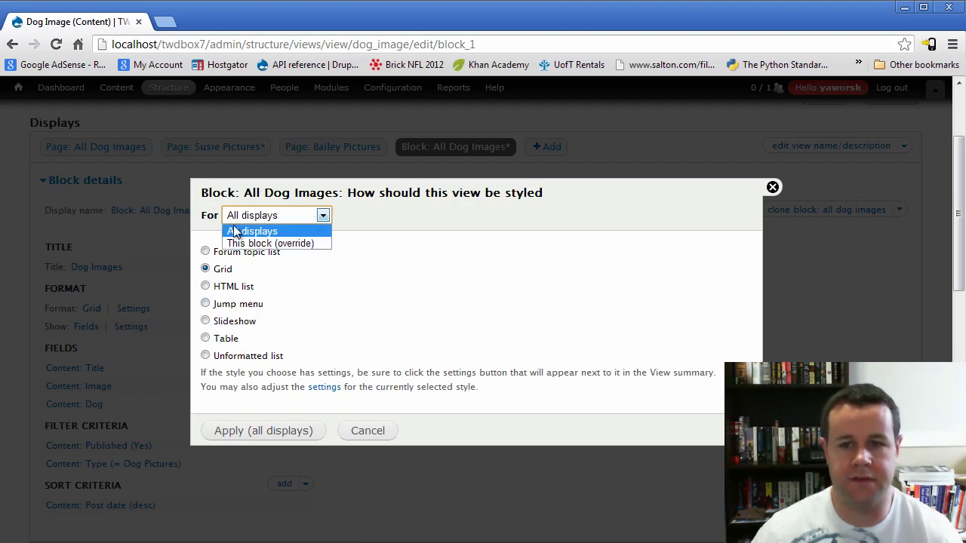
click(249, 243)
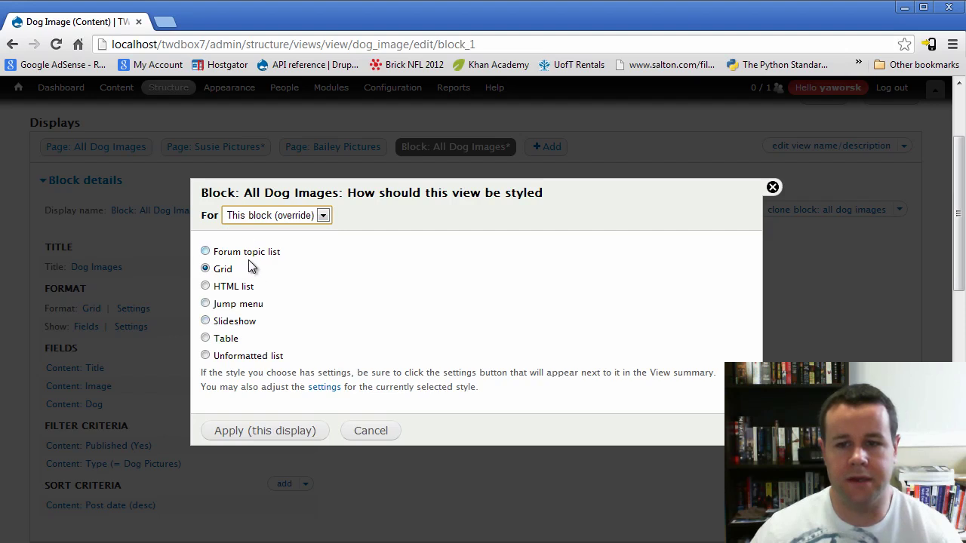
click(256, 433)
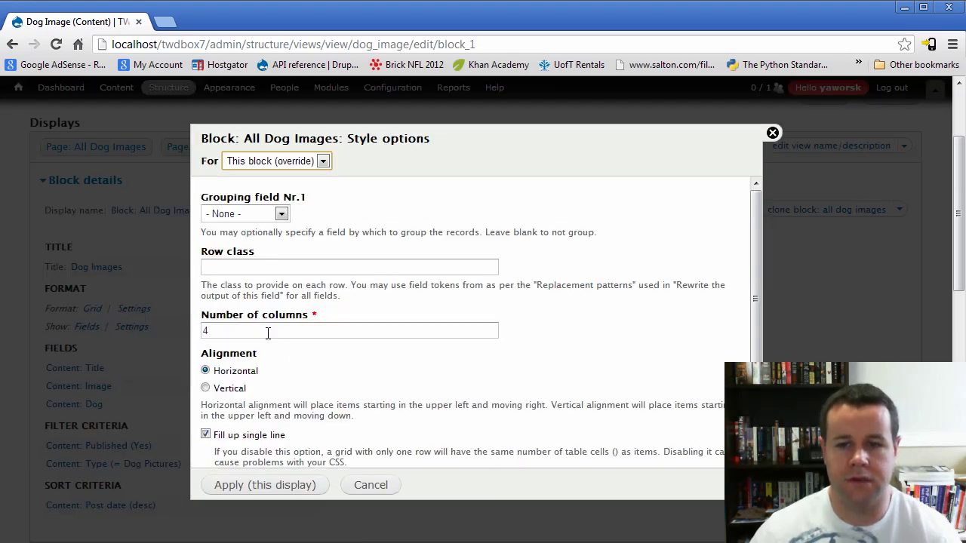
drag(267, 330, 204, 331)
text(2)
click(292, 489)
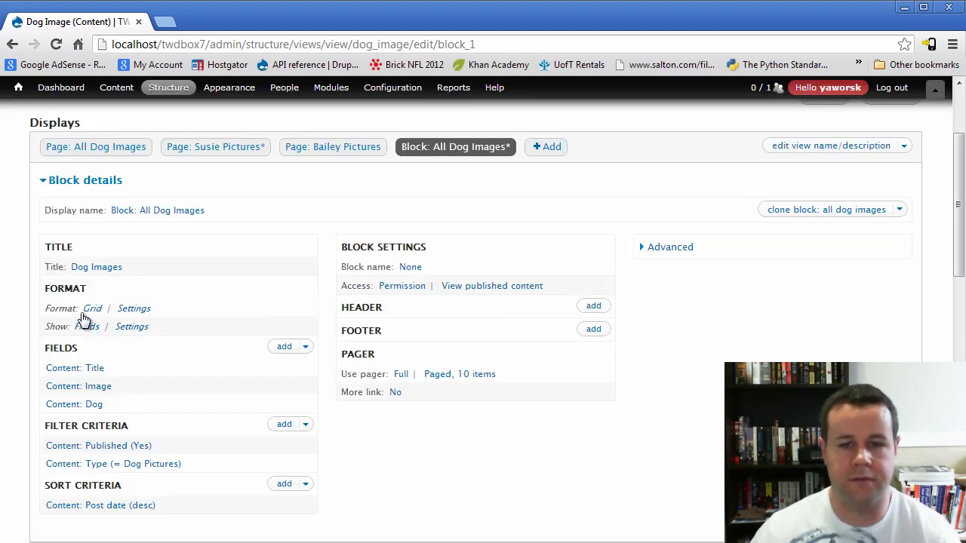
Remove the Content: Dog field from the view, applying the change to all displays
scroll(199, 381, down, 1)
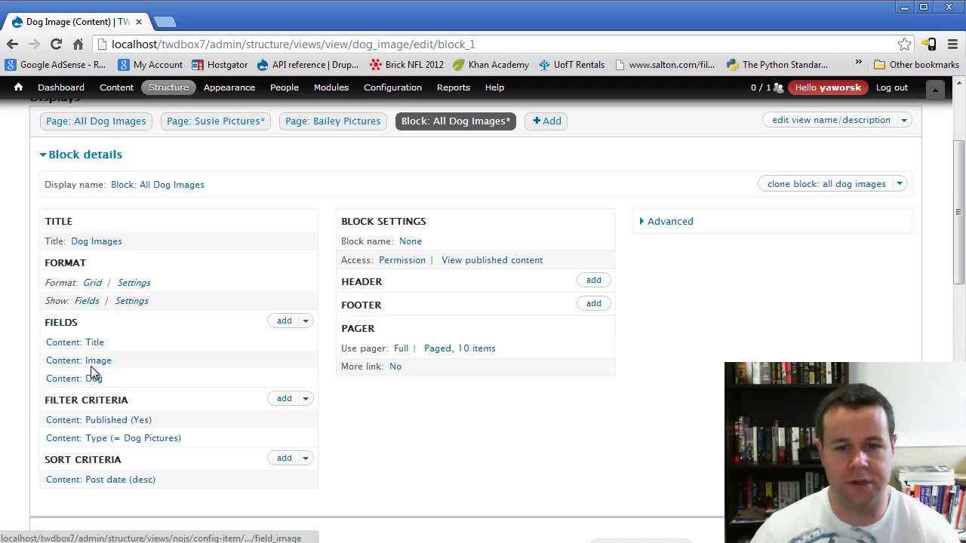
click(306, 322)
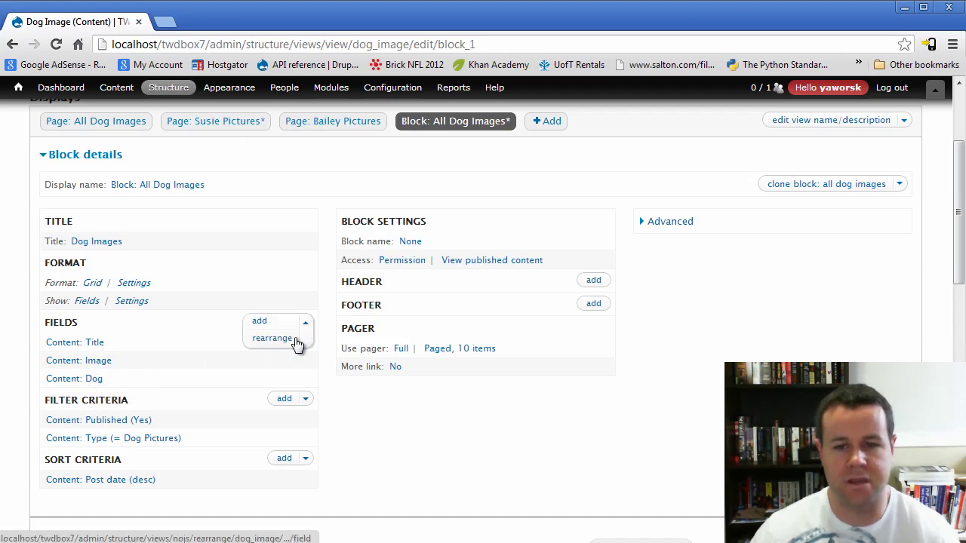
click(280, 340)
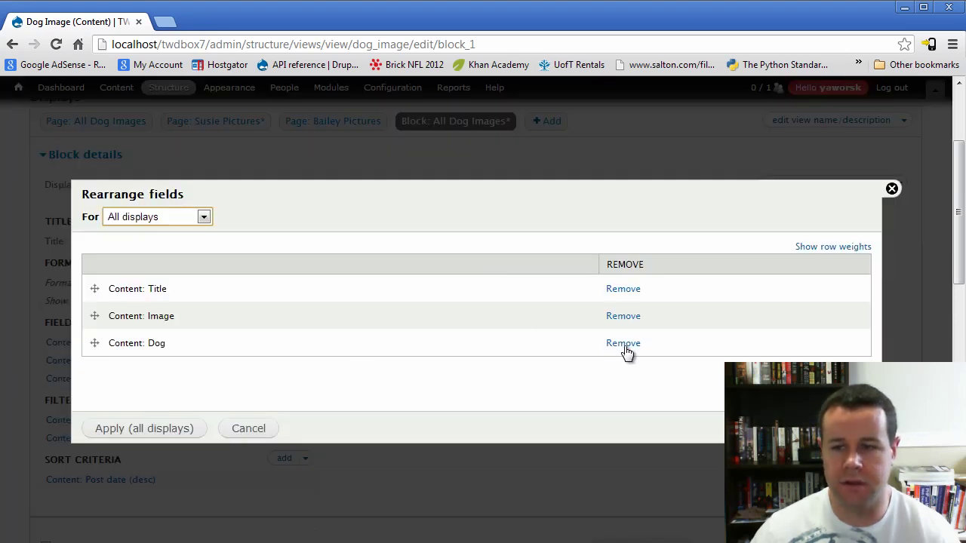
click(623, 343)
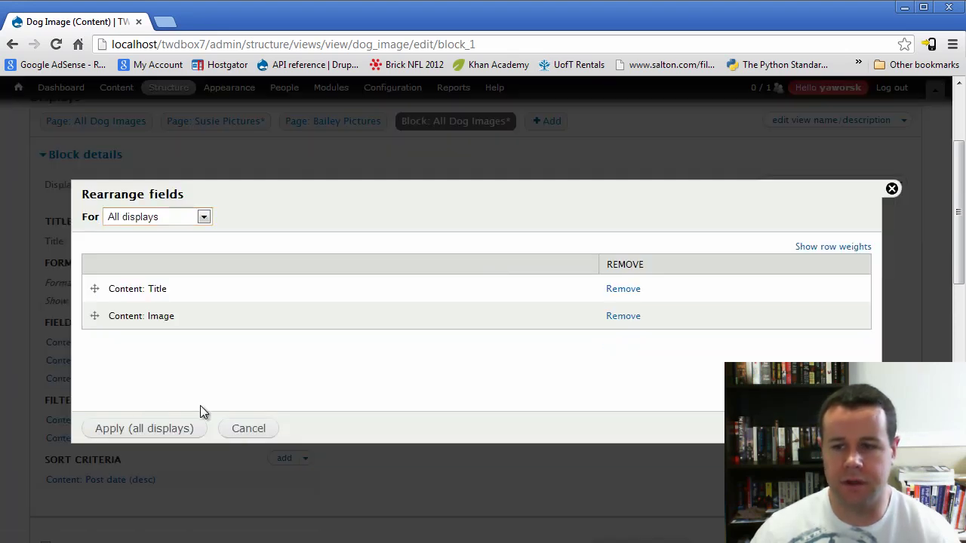
click(151, 427)
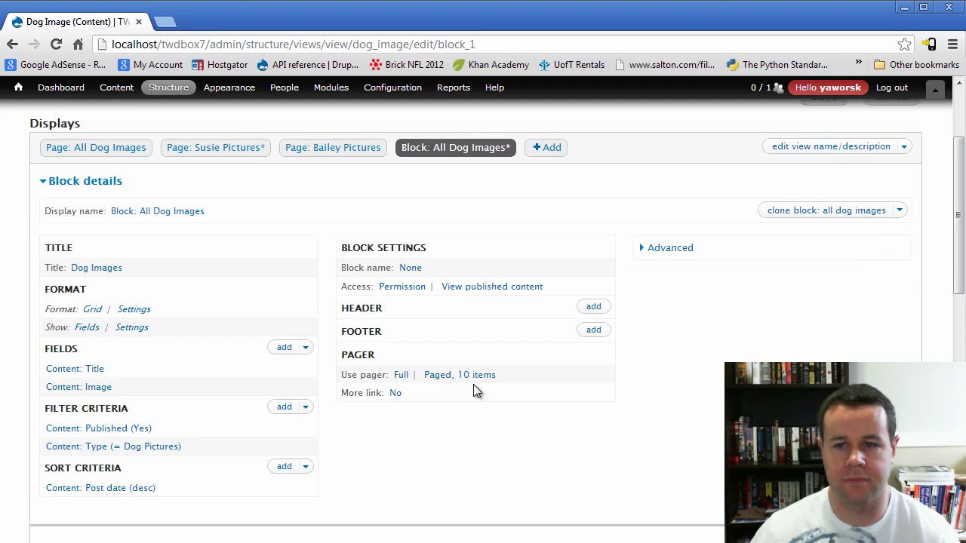
Set the block's admin name to "All Dog Images"
click(410, 302)
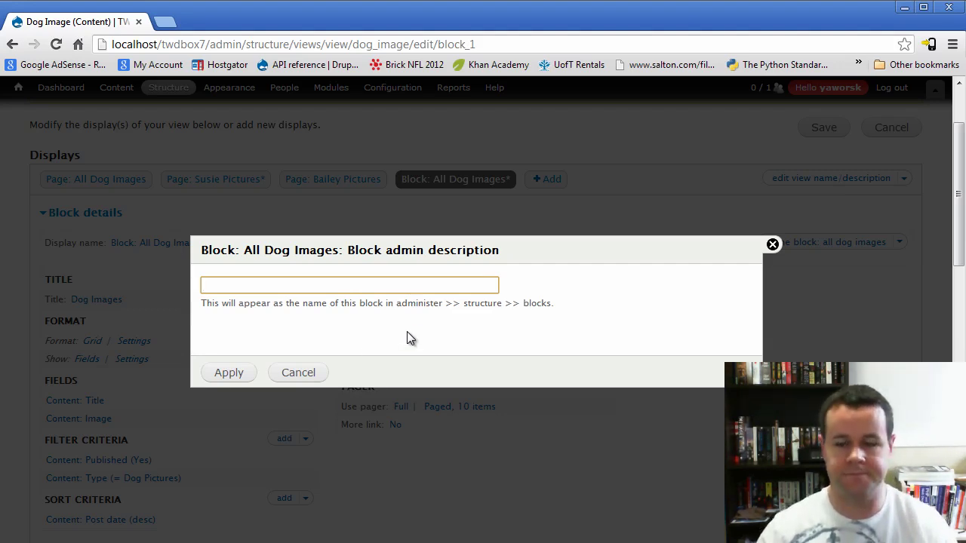
text(g Images)
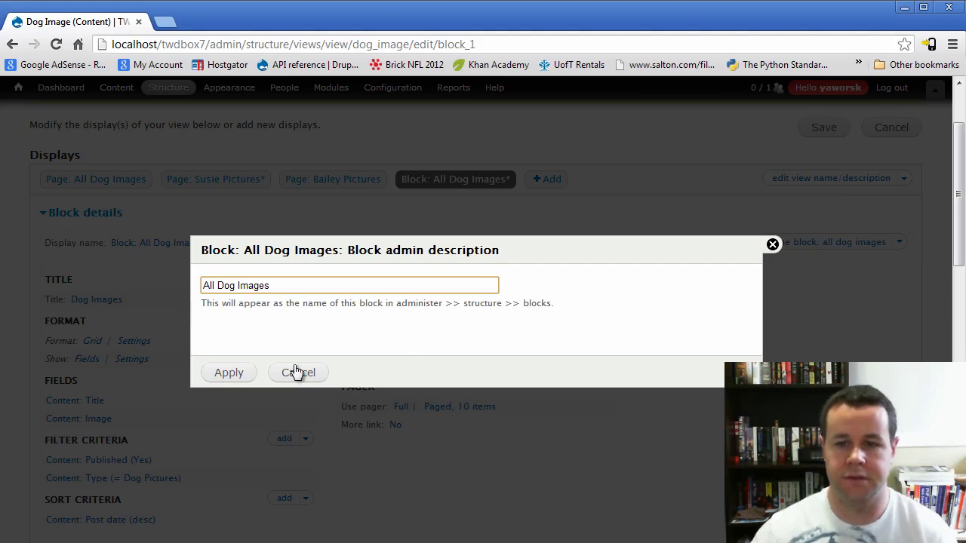
click(236, 378)
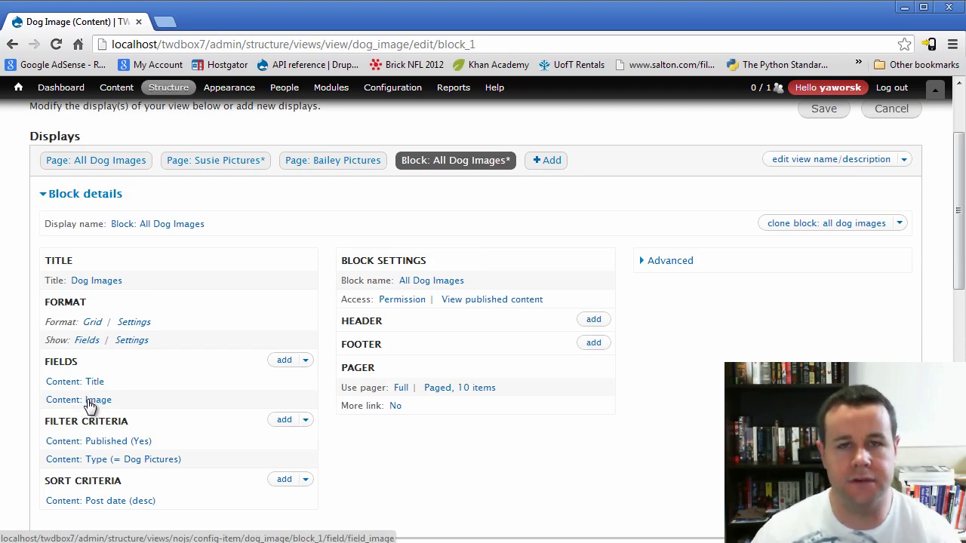
Override the Content: Image field settings for this block only, keeping the thumbnail image style
click(89, 406)
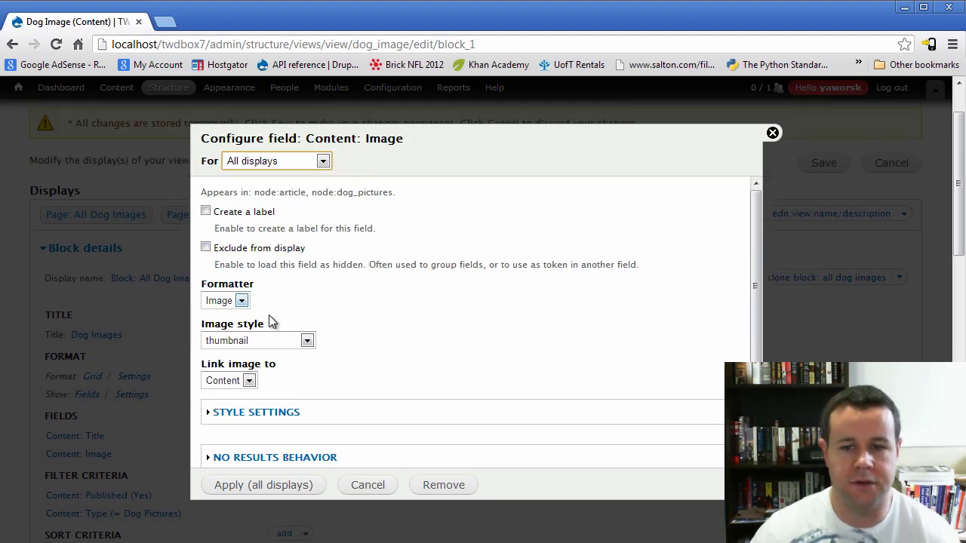
click(293, 165)
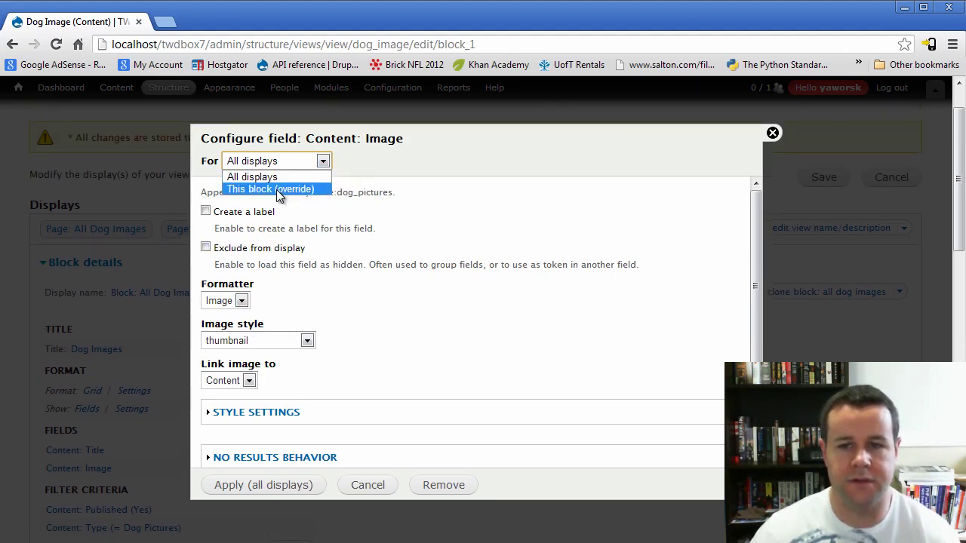
click(276, 189)
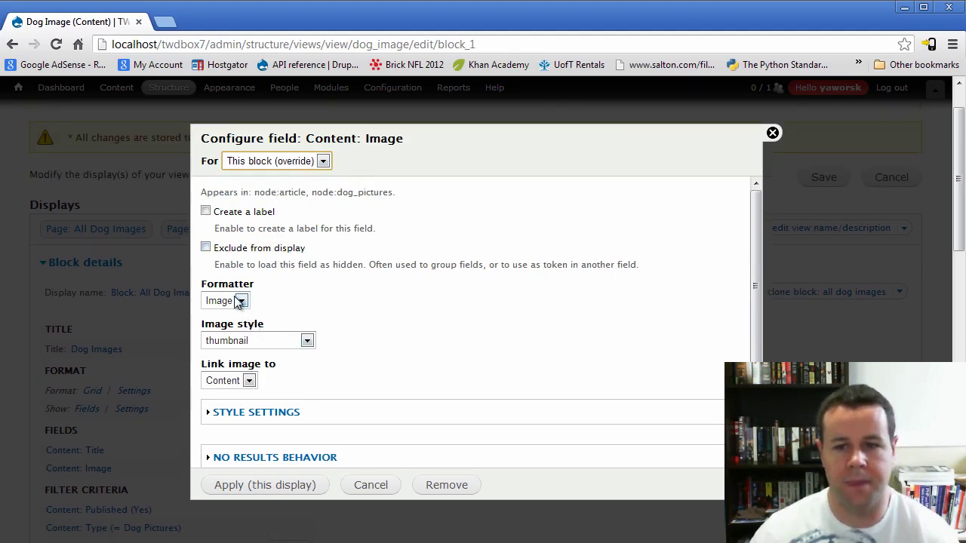
click(257, 340)
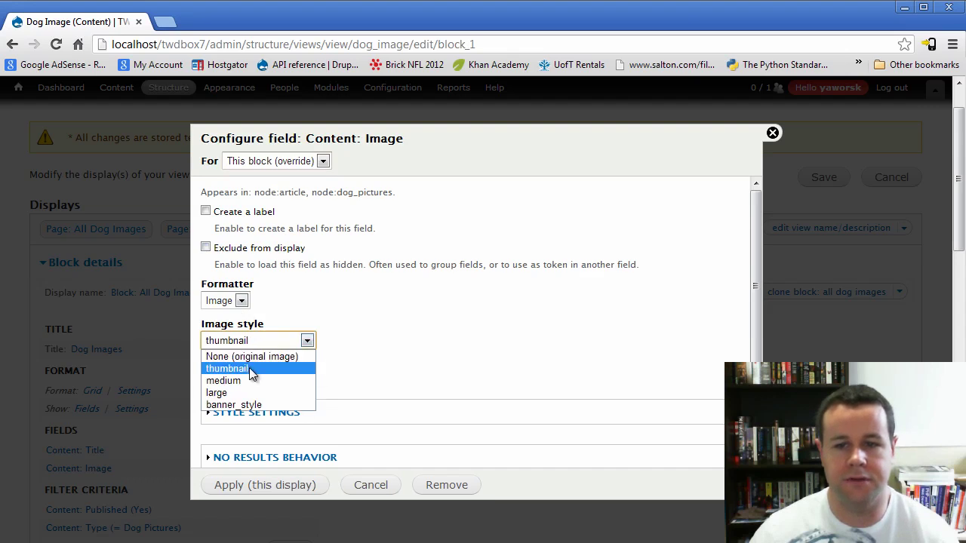
click(252, 369)
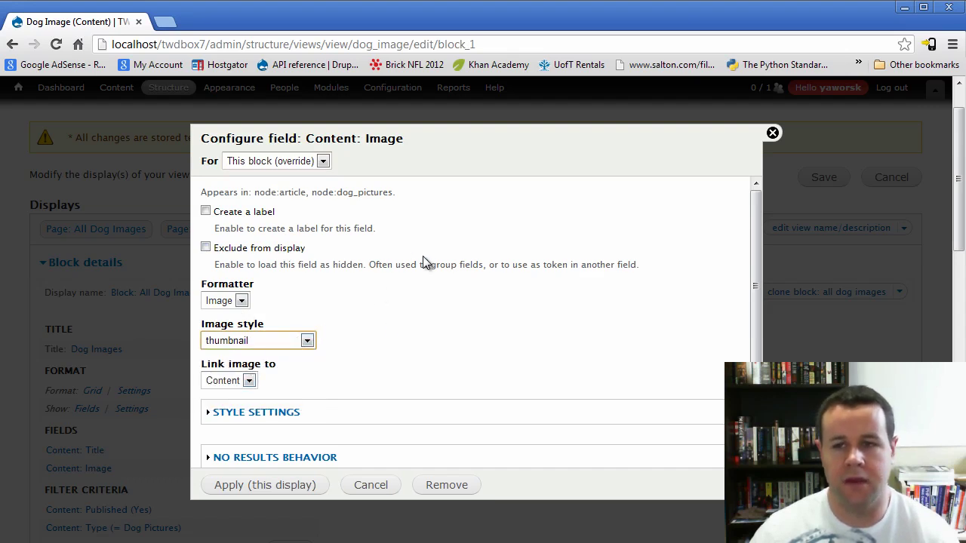
click(280, 348)
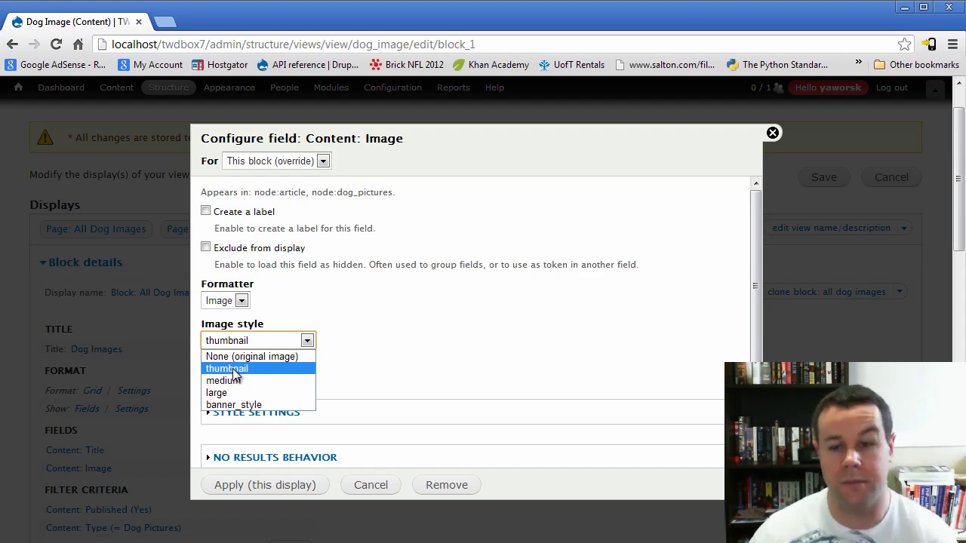
click(234, 370)
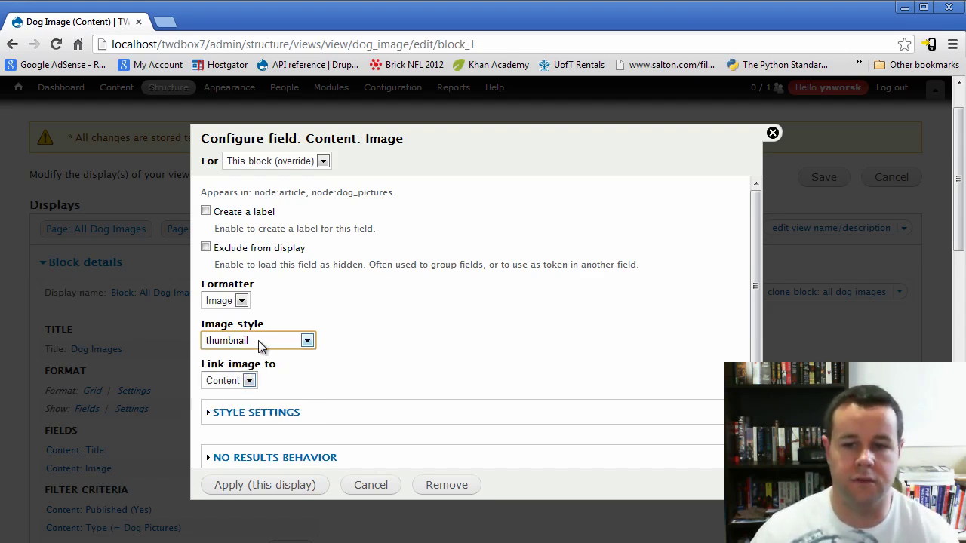
scroll(302, 453, down, 1)
click(246, 491)
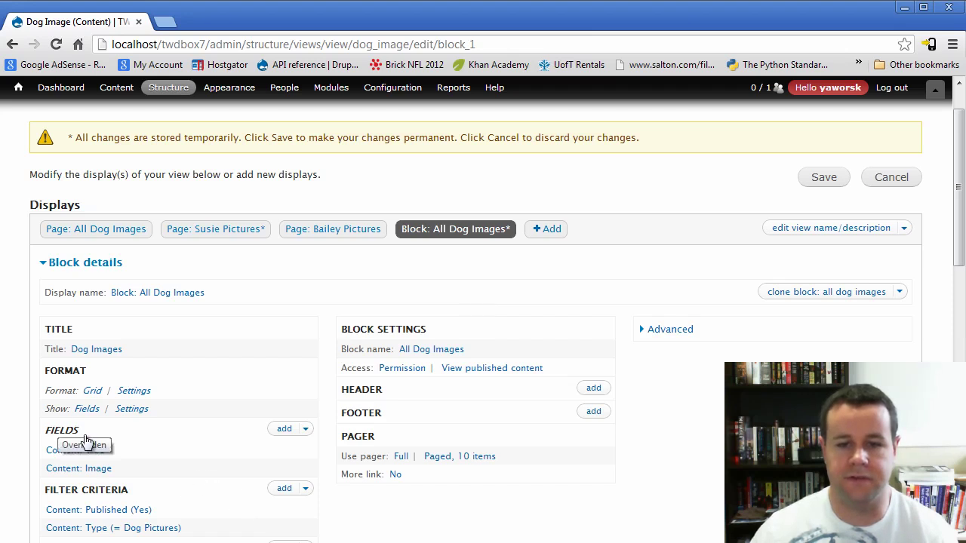
click(98, 471)
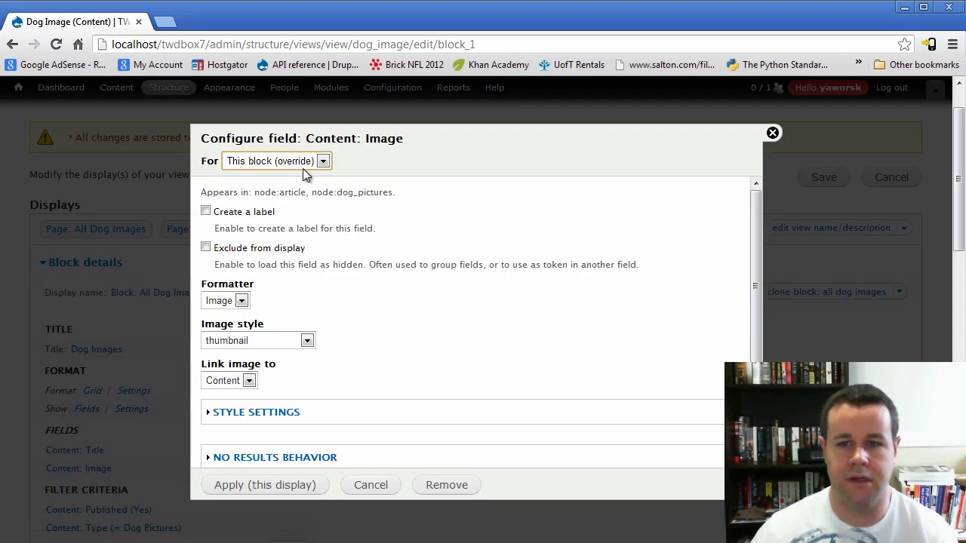
click(369, 487)
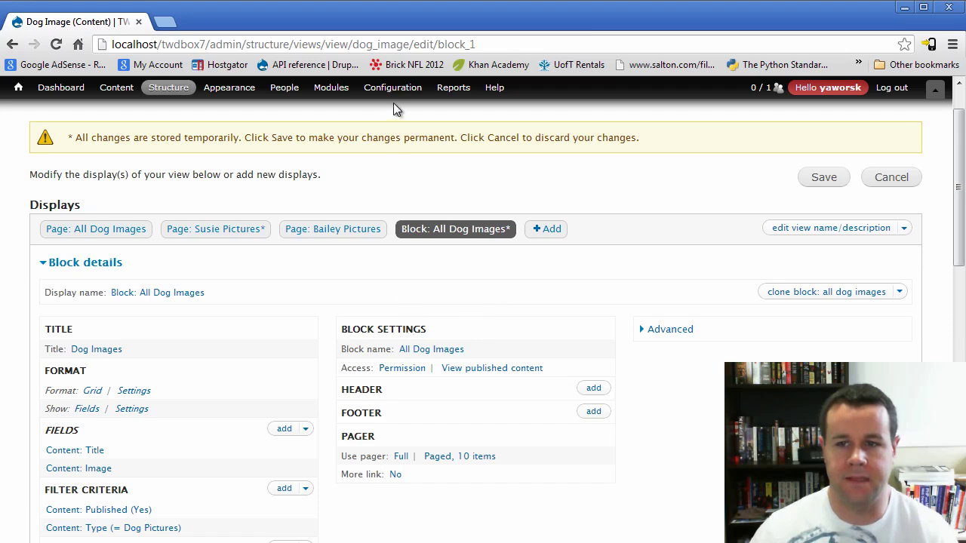
Open the site's image styles in a separate tab and examine the thumbnail style's dimensions, closing the tab when done
mouse_move(400, 97)
mouse_move(426, 164)
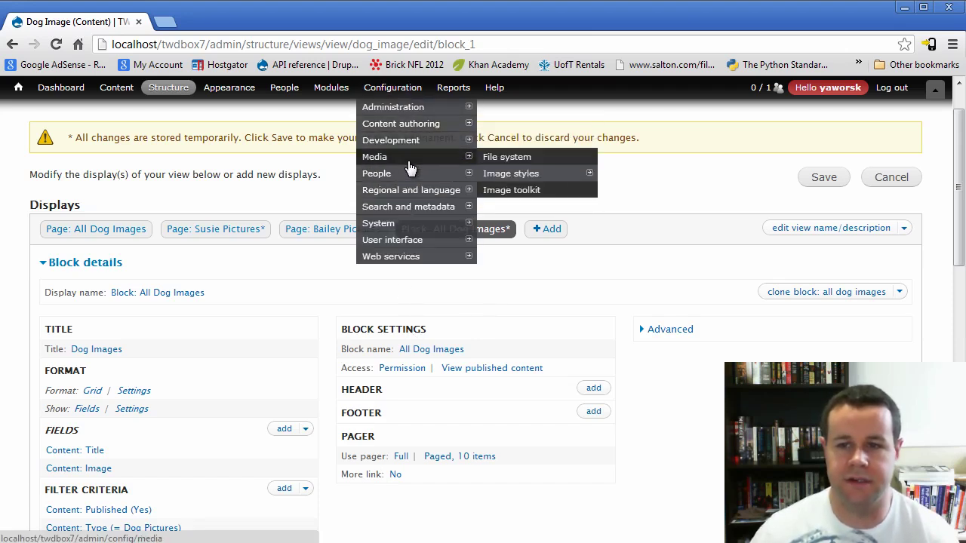
mouse_move(522, 177)
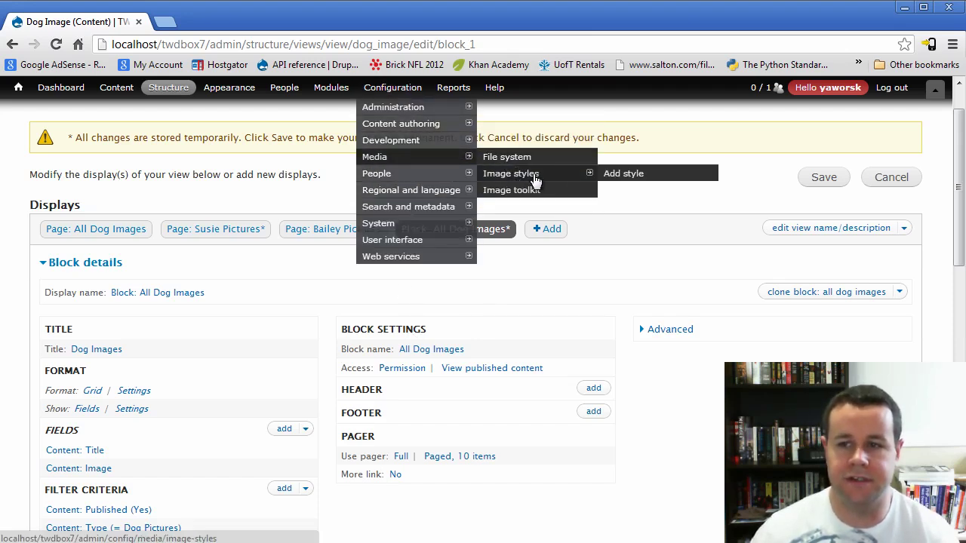
right_click(536, 174)
click(566, 186)
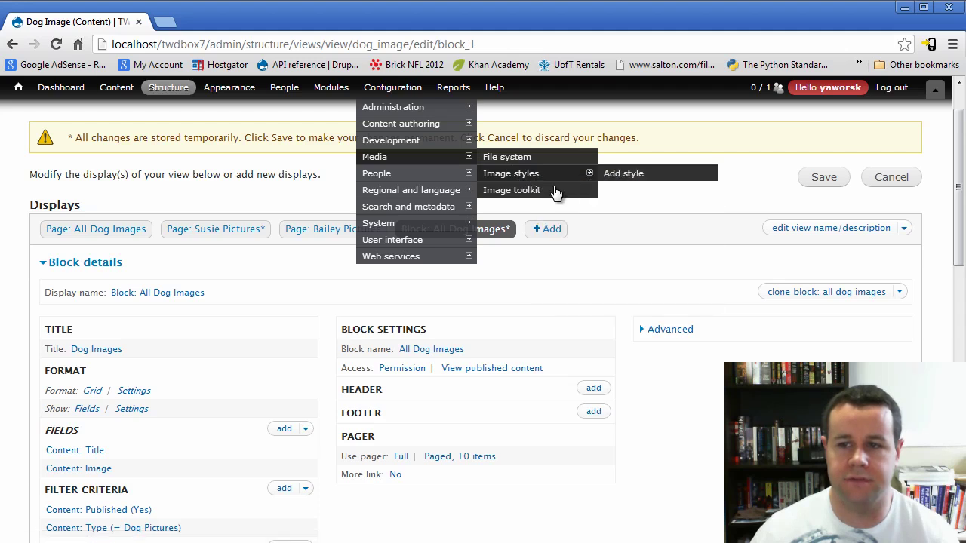
click(193, 23)
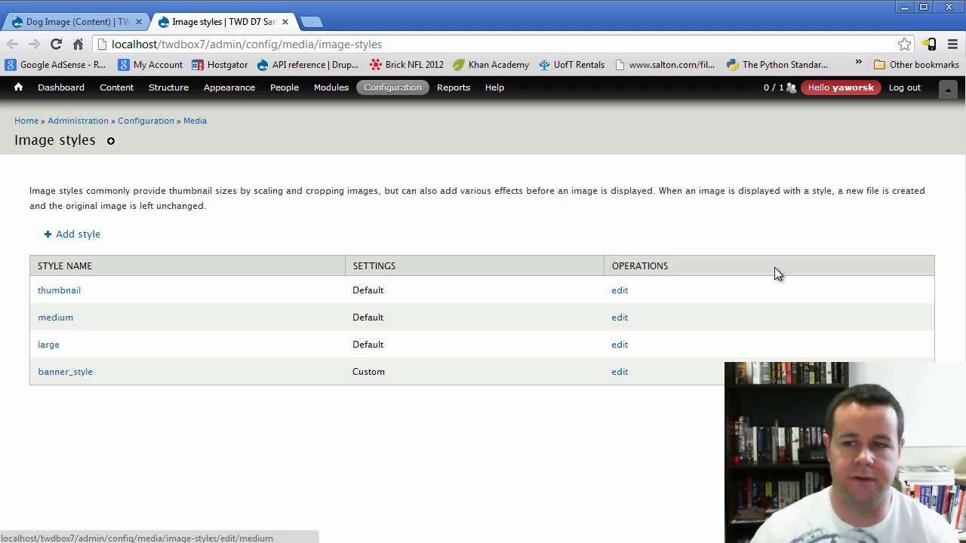
click(622, 292)
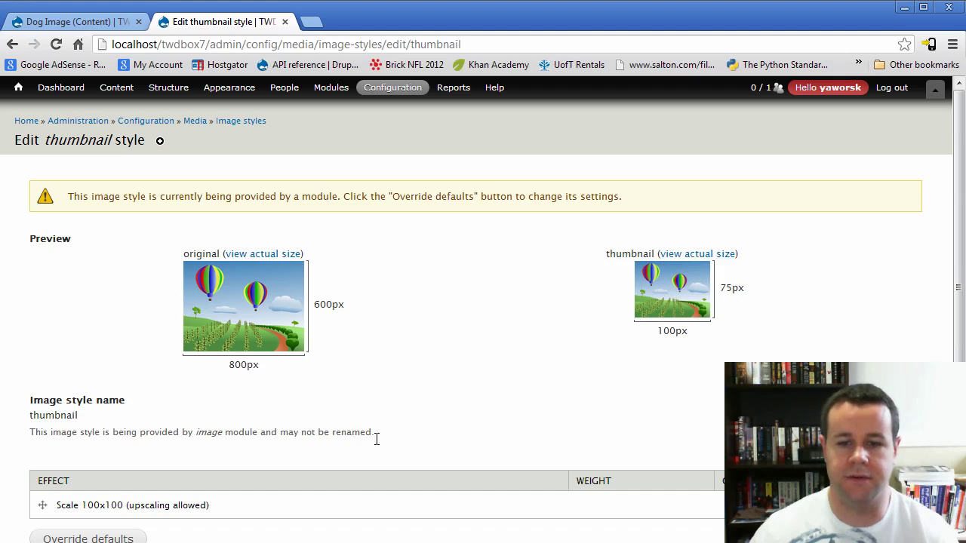
click(285, 21)
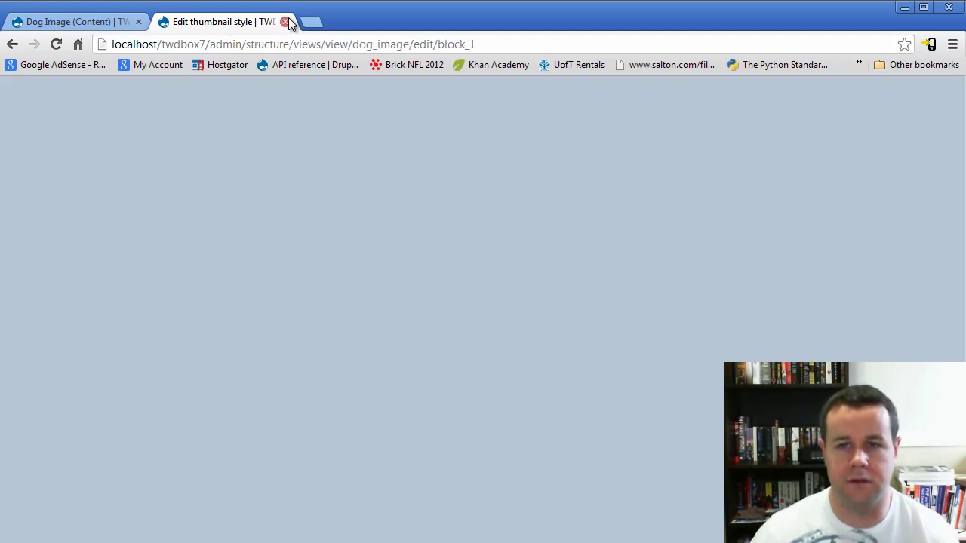
Check the block's grid preview and save the Dog Image view
scroll(246, 355, down, 4)
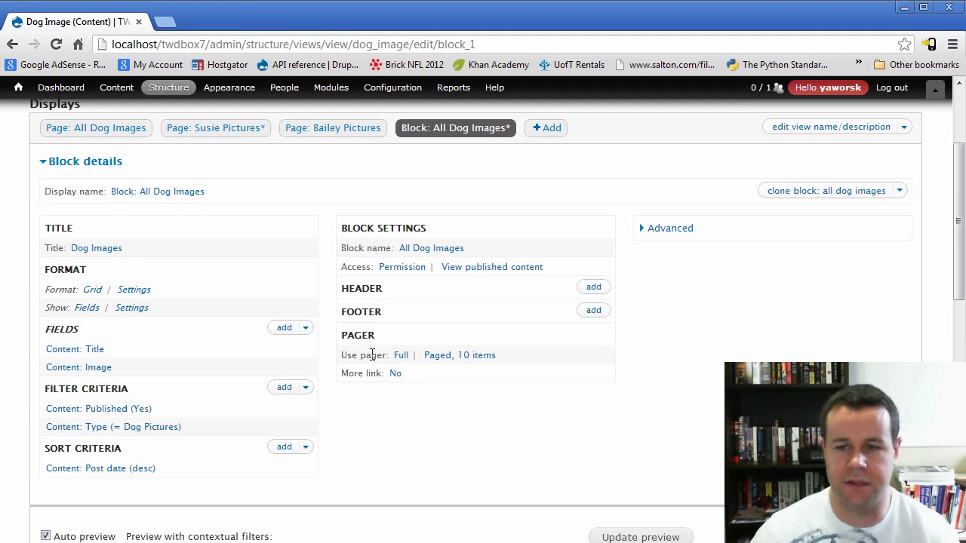
scroll(453, 347, down, 7)
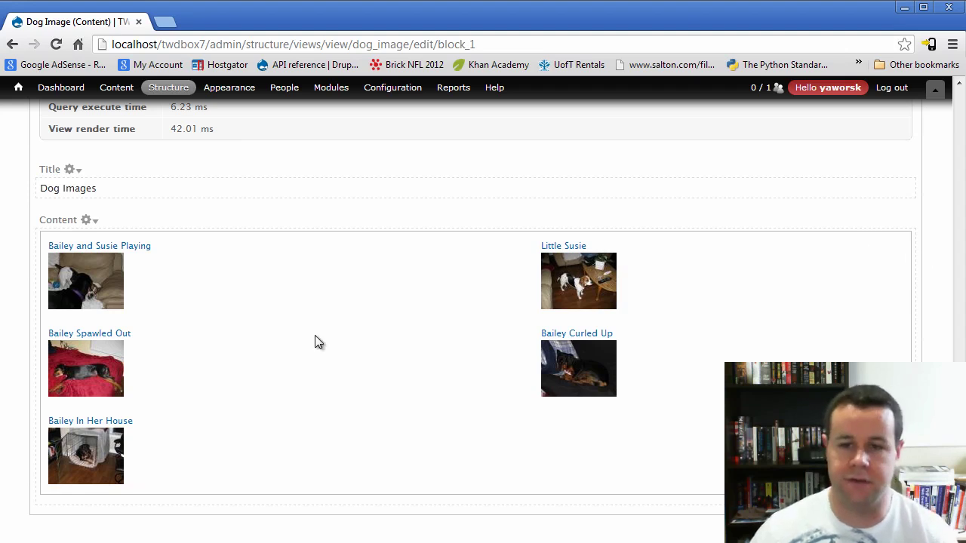
scroll(417, 270, up, 15)
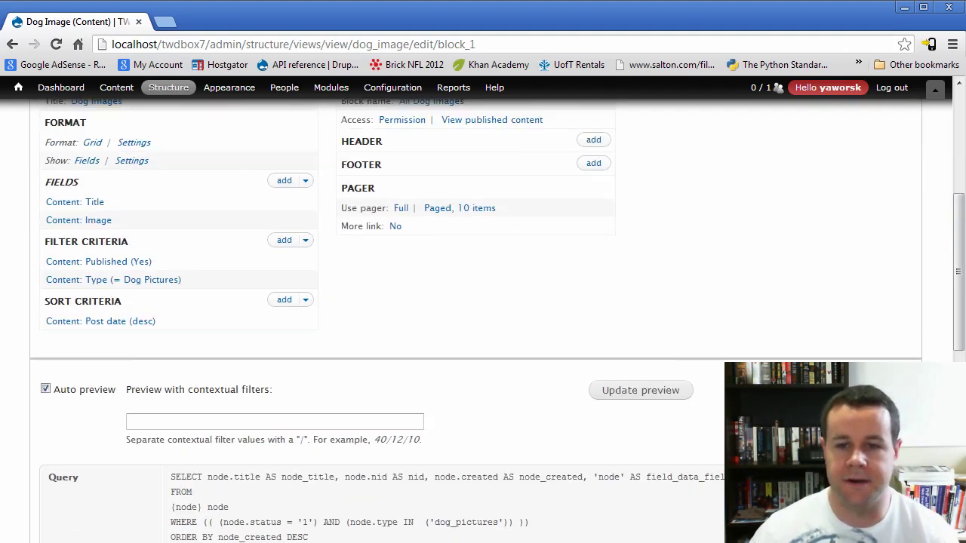
click(824, 233)
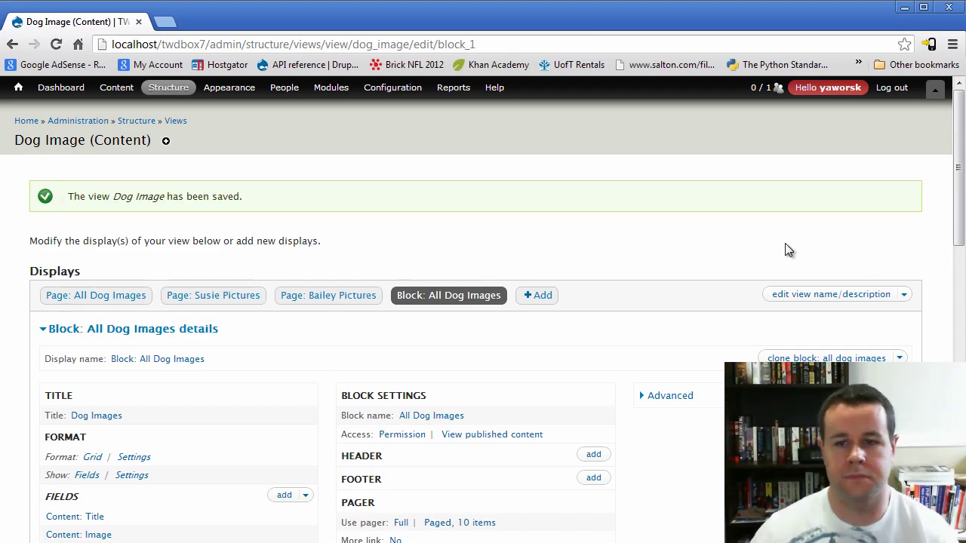
Go to the Blocks administration page and assign the disabled All Dog Images block to the Sidebar first region
mouse_move(167, 90)
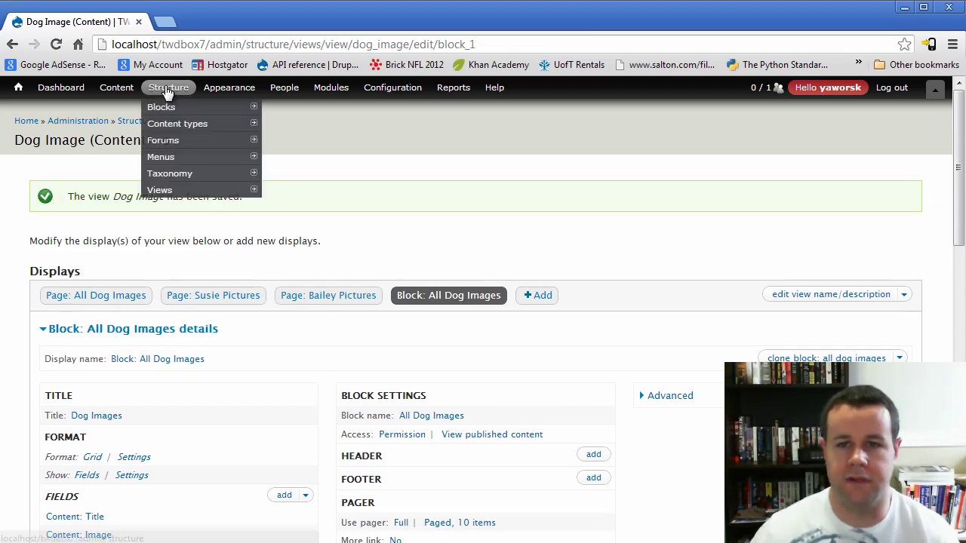
click(175, 110)
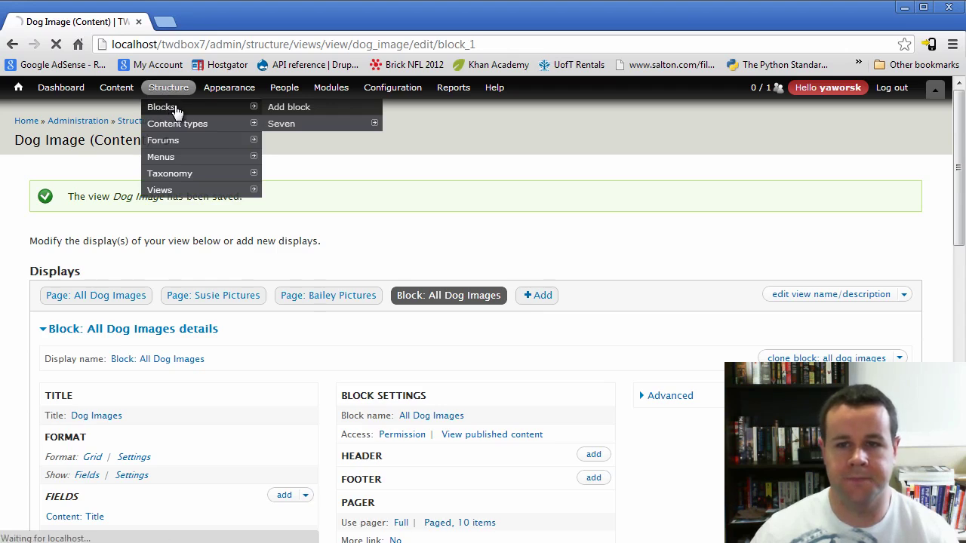
scroll(390, 291, down, 12)
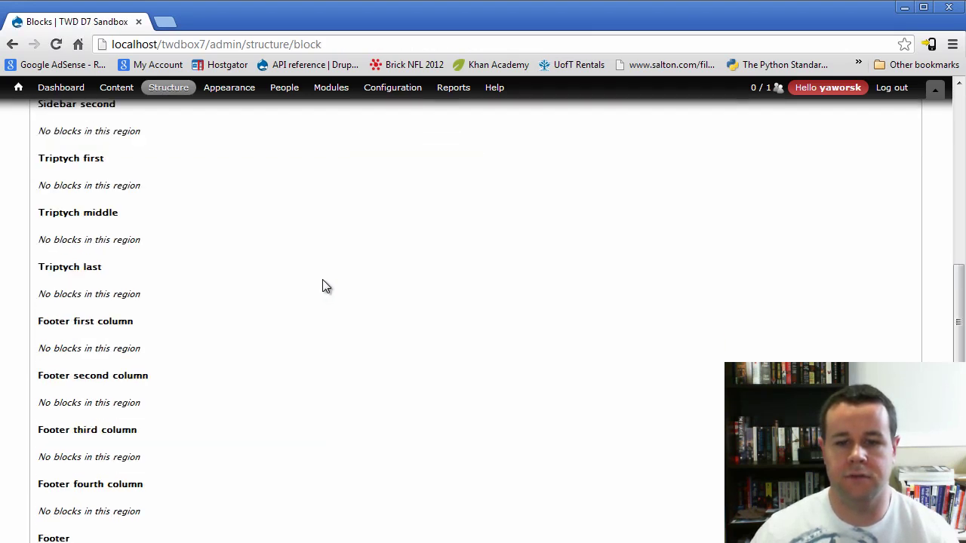
scroll(325, 286, down, 2)
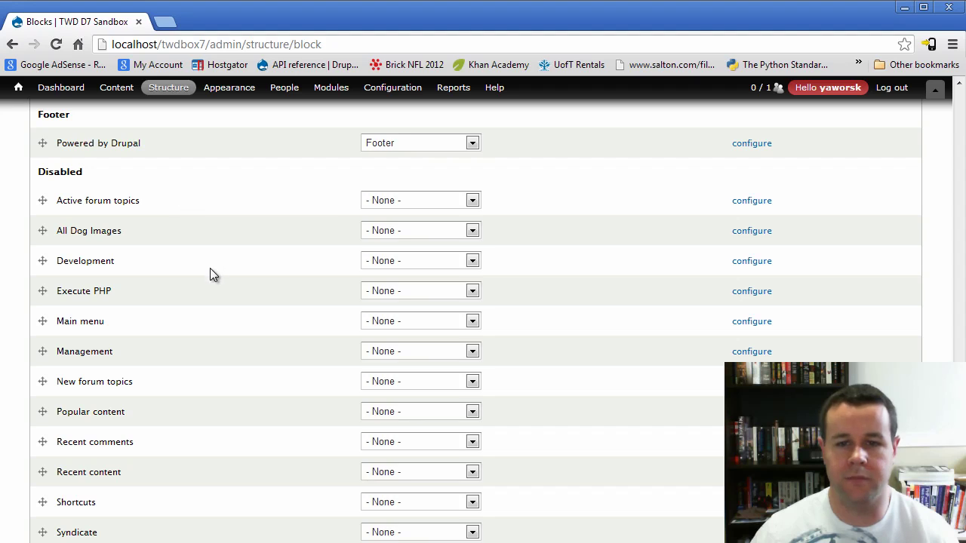
scroll(209, 268, down, 1)
double_click(76, 187)
drag(139, 186, 62, 193)
click(324, 205)
scroll(448, 240, up, 1)
click(471, 244)
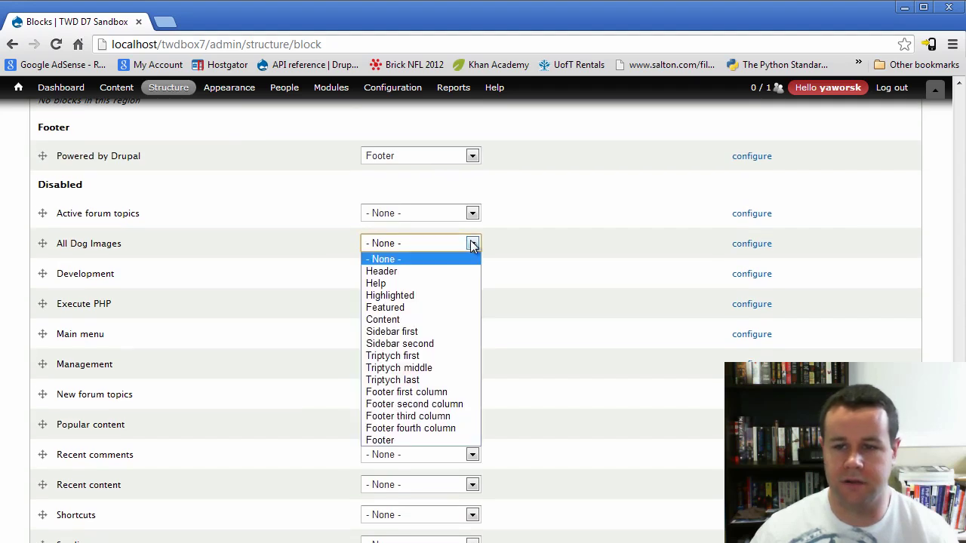
click(426, 331)
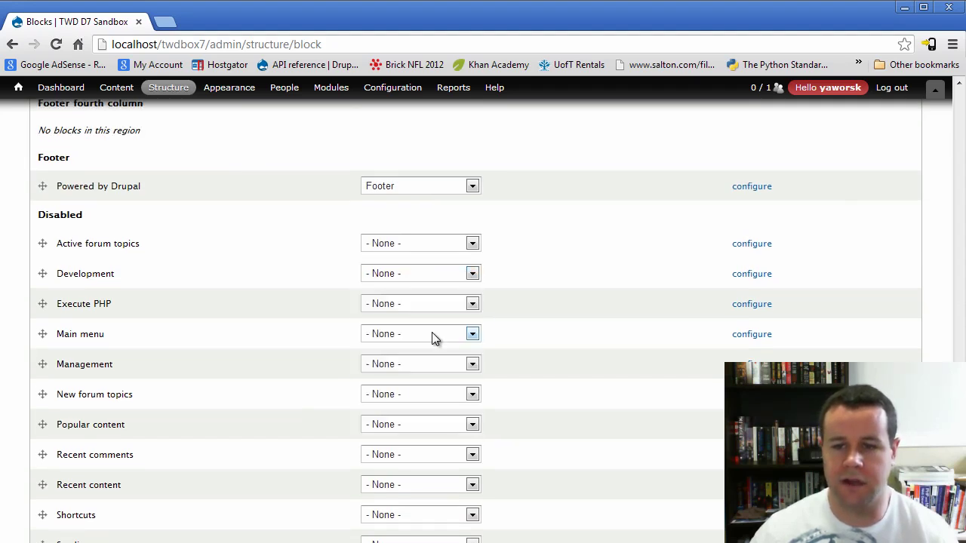
Move the All Dog Images block directly below Search form in the Sidebar first region and save the block layout
scroll(553, 340, up, 2)
scroll(553, 335, up, 8)
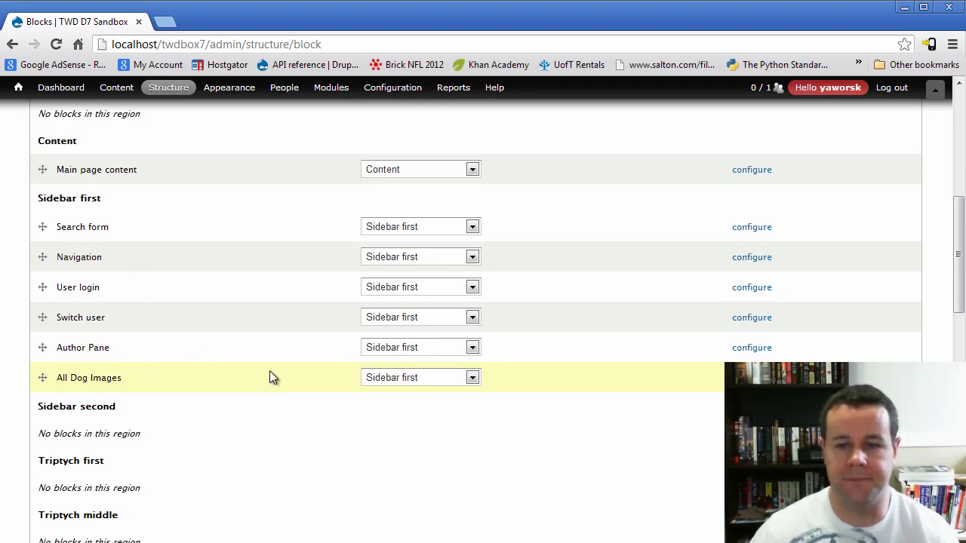
drag(41, 377, 43, 258)
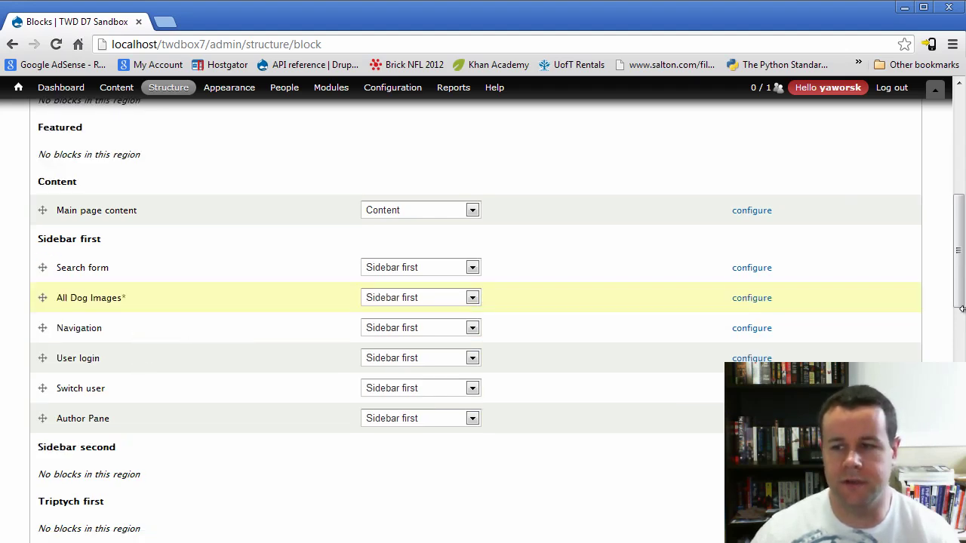
scroll(961, 308, down, 10)
click(102, 489)
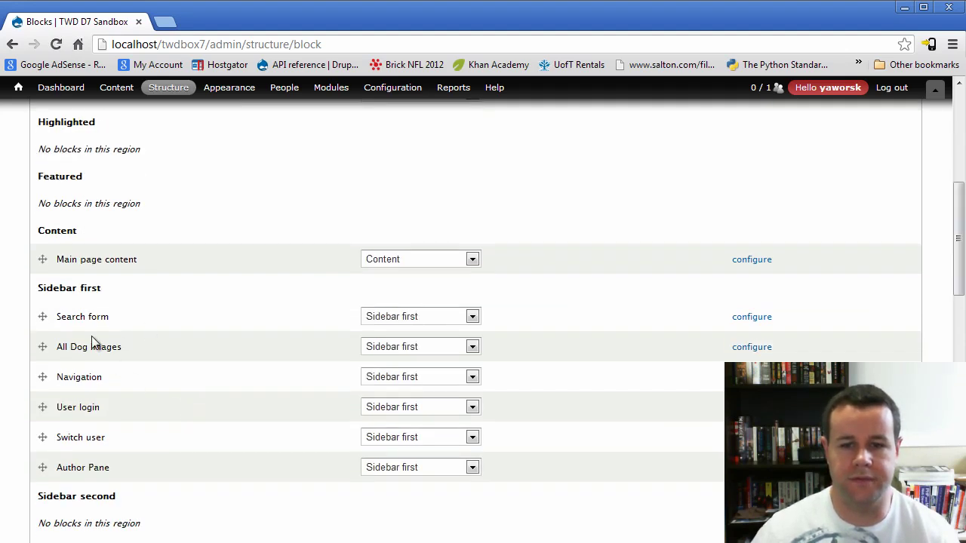
Open the site's home page in a separate tab and examine how the Dog Images block fits in the sidebar
scroll(183, 369, up, 5)
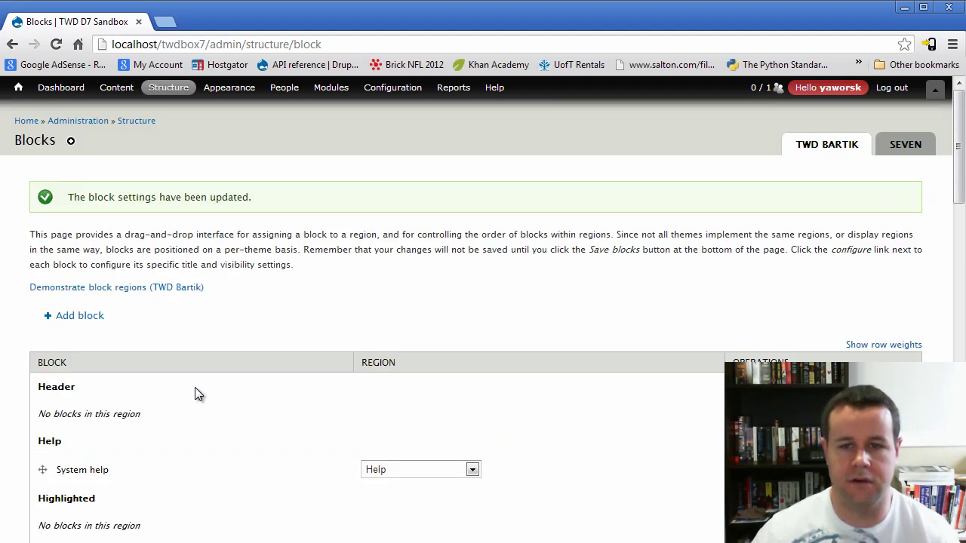
right_click(34, 119)
click(52, 133)
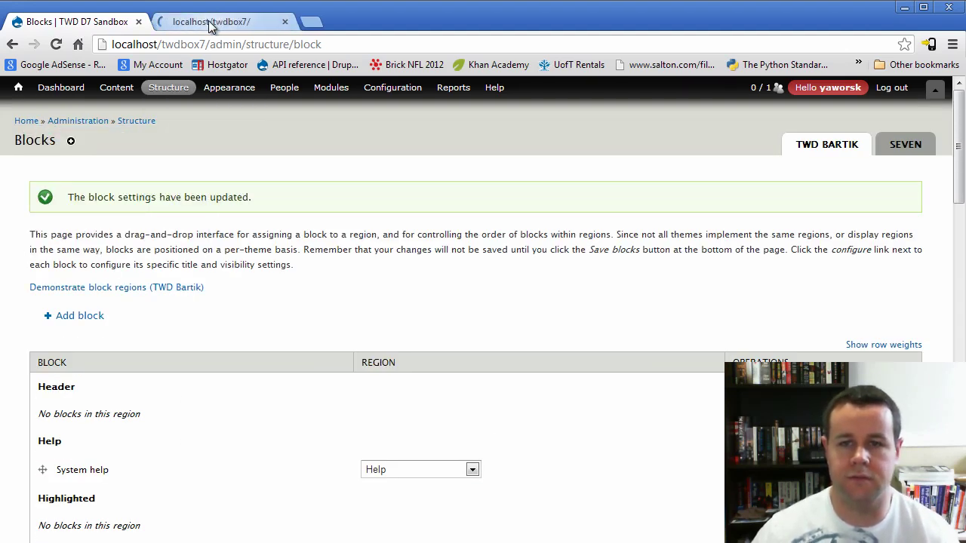
click(212, 25)
scroll(379, 252, down, 1)
scroll(380, 259, down, 1)
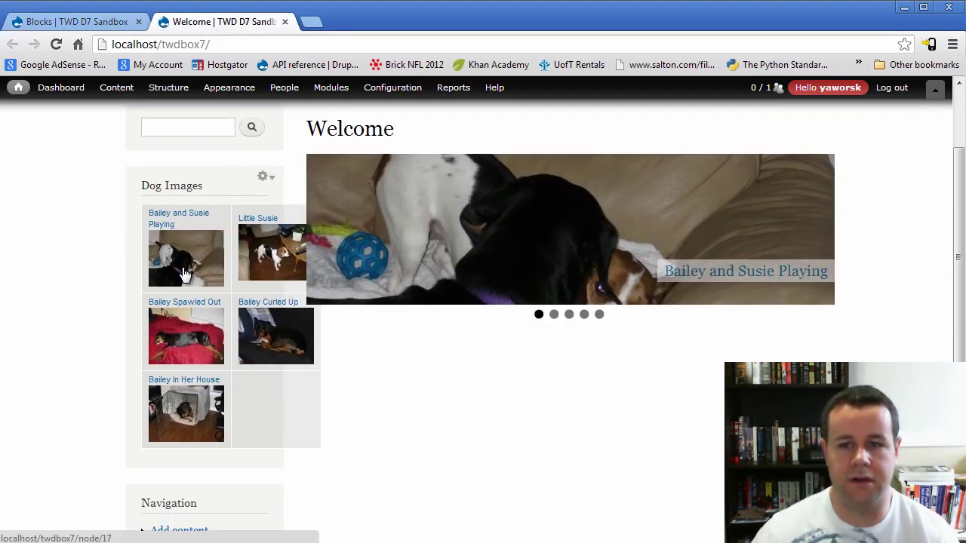
scroll(373, 446, up, 3)
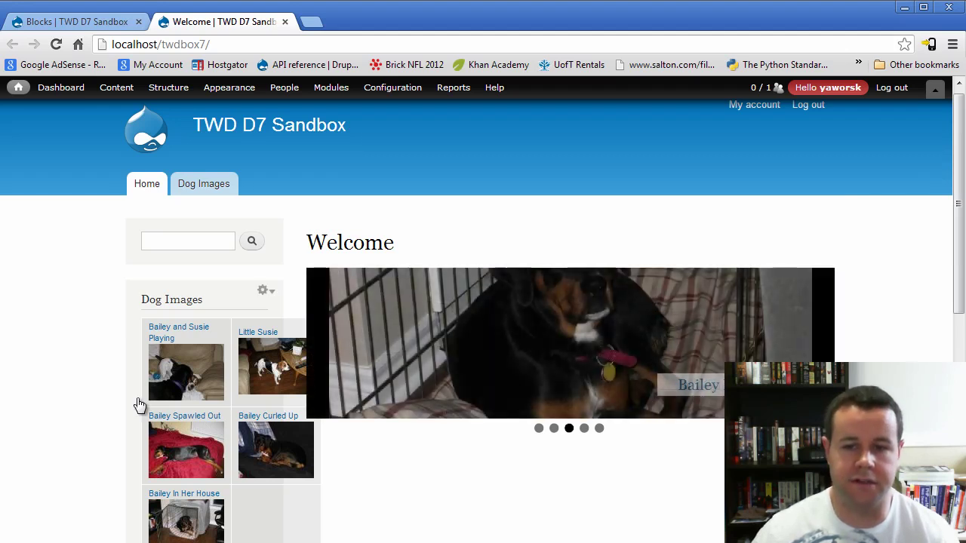
scroll(210, 353, down, 2)
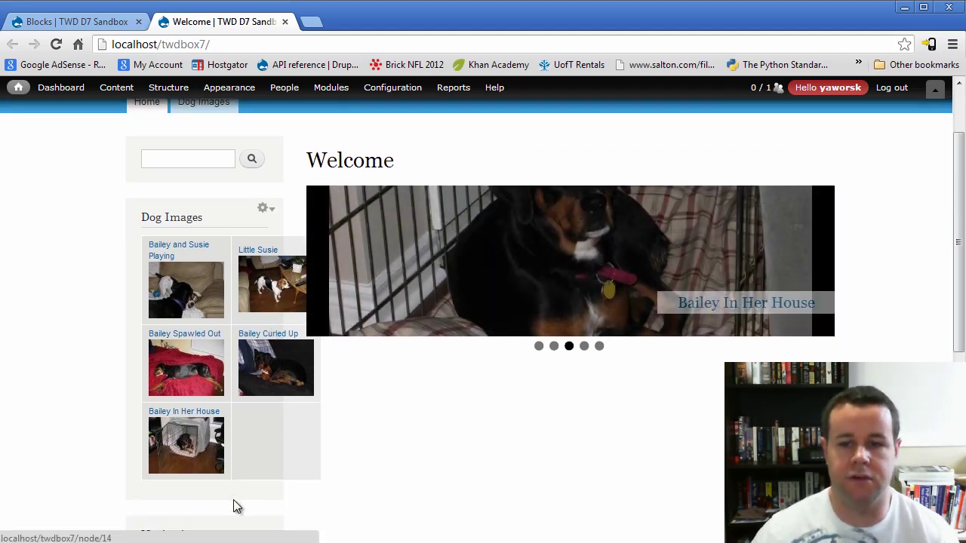
scroll(342, 473, up, 2)
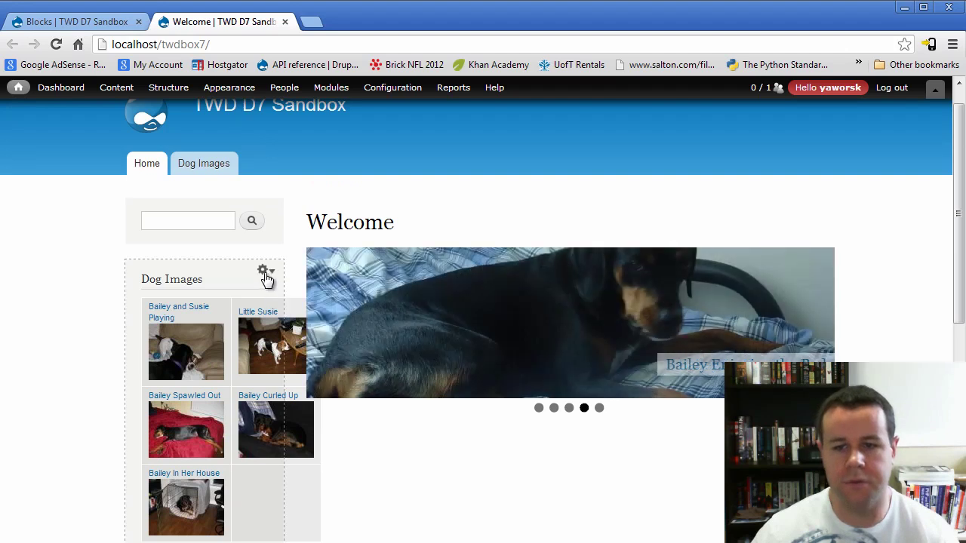
Edit the view behind the Dog Images sidebar block, set its grid to 1 column for this block only, and save the view
click(265, 270)
click(235, 289)
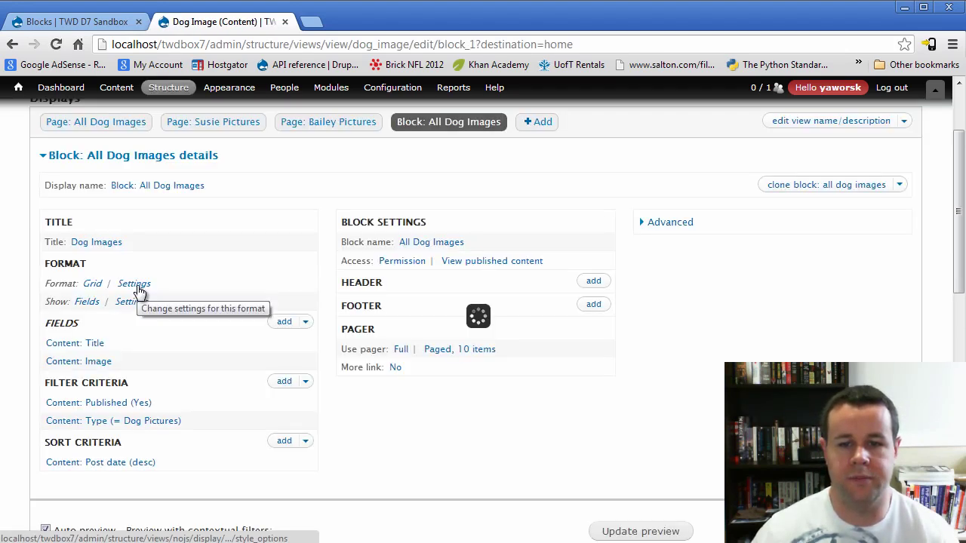
click(138, 291)
double_click(204, 330)
text(1)
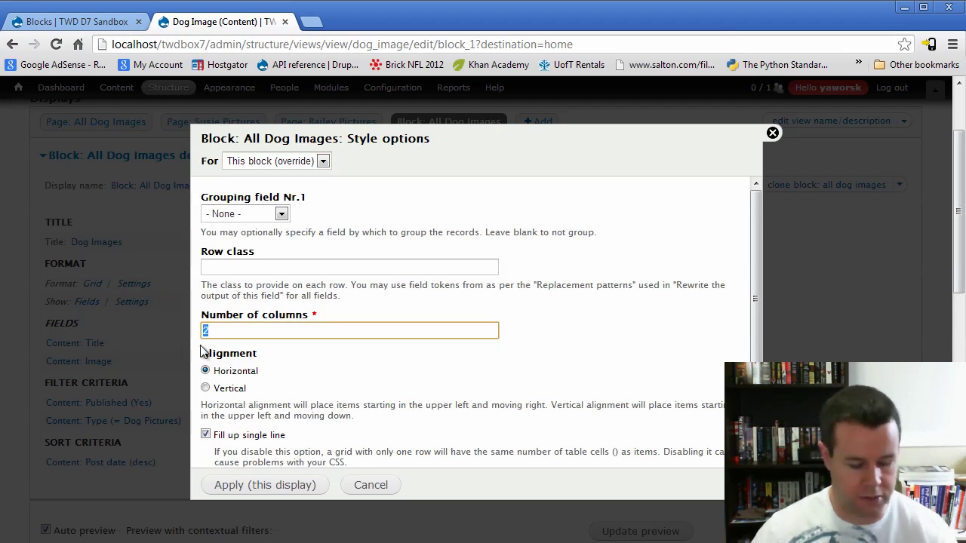
click(287, 492)
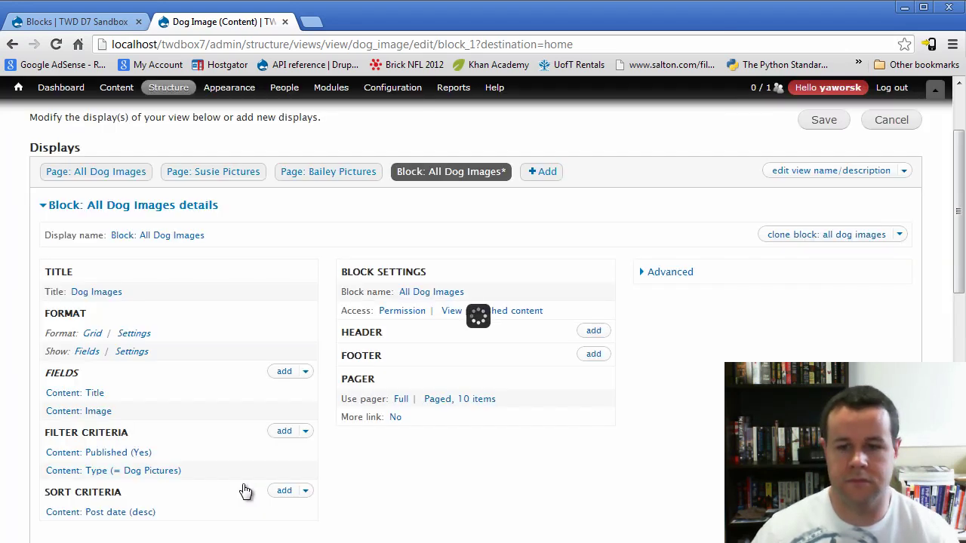
click(806, 127)
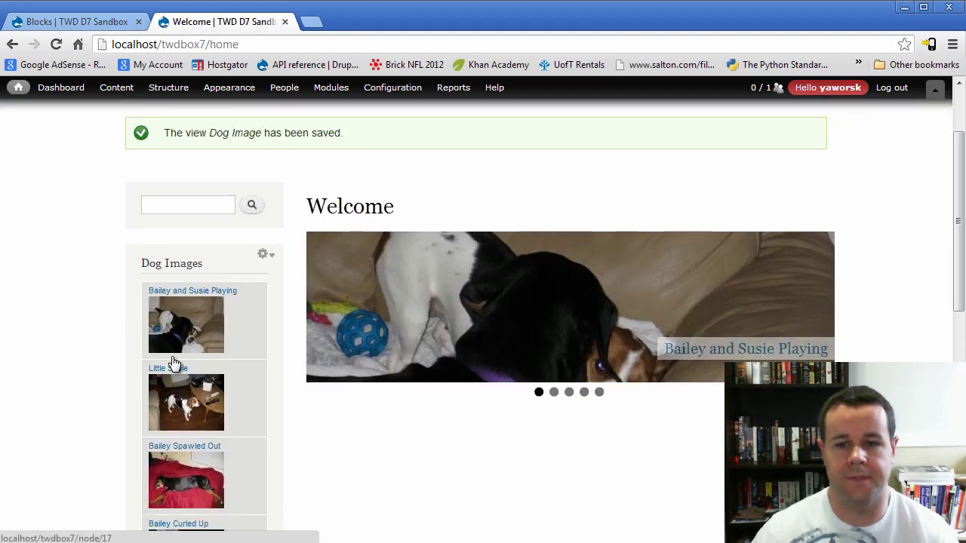
Examine how the single-column Dog Images block fits in the home page sidebar
scroll(249, 421, down, 4)
scroll(257, 426, up, 4)
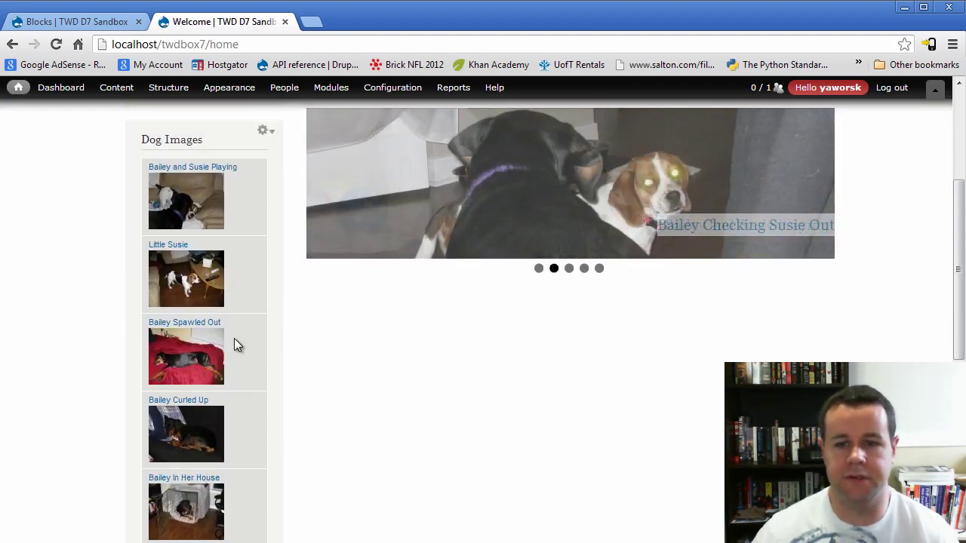
scroll(241, 310, down, 2)
scroll(234, 423, up, 1)
scroll(242, 434, up, 1)
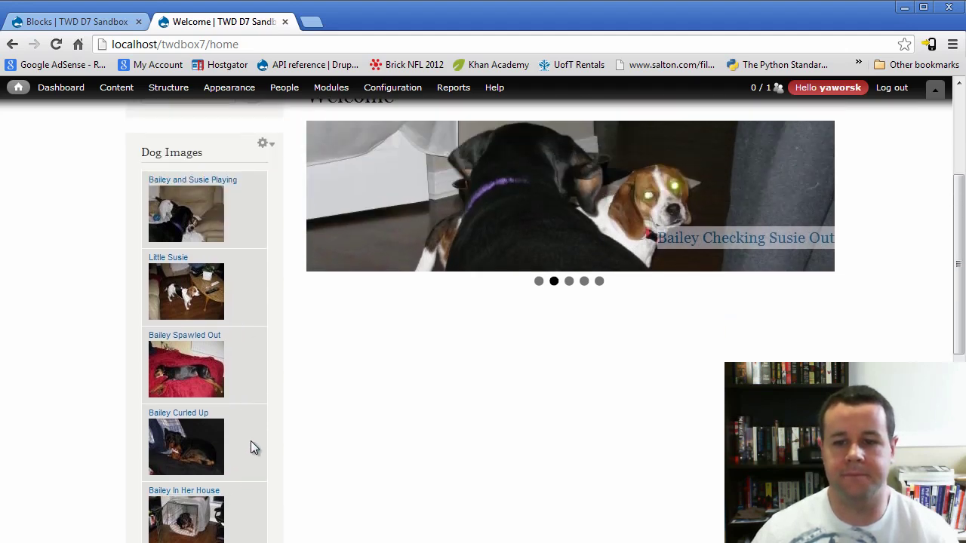
scroll(301, 295, up, 1)
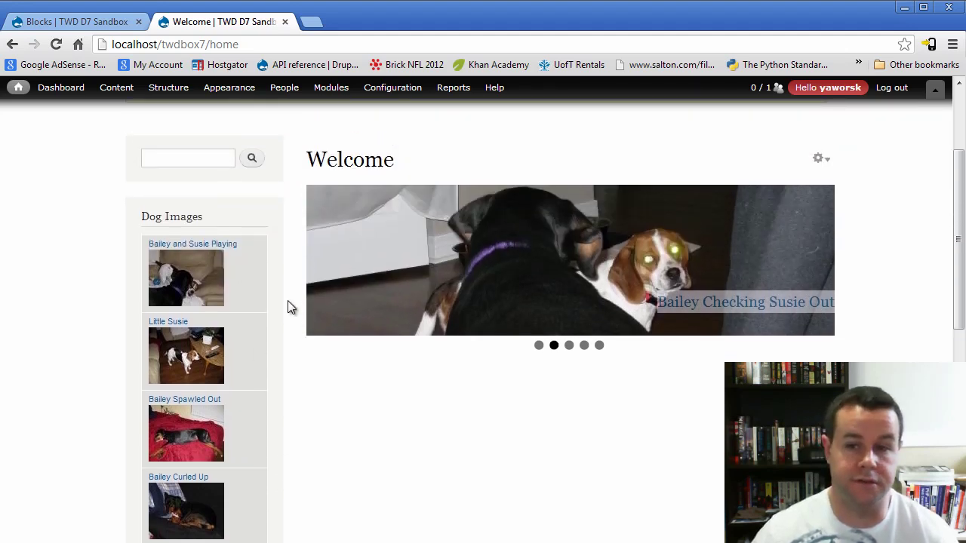
scroll(277, 258, up, 1)
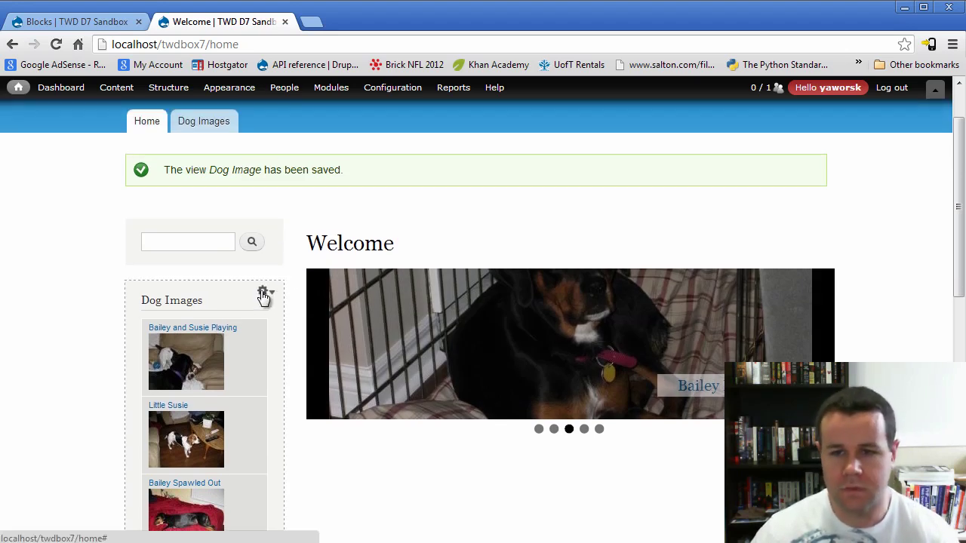
Return to the Blocks administration page and open the All Dog Images block's configuration at its page visibility settings
click(264, 292)
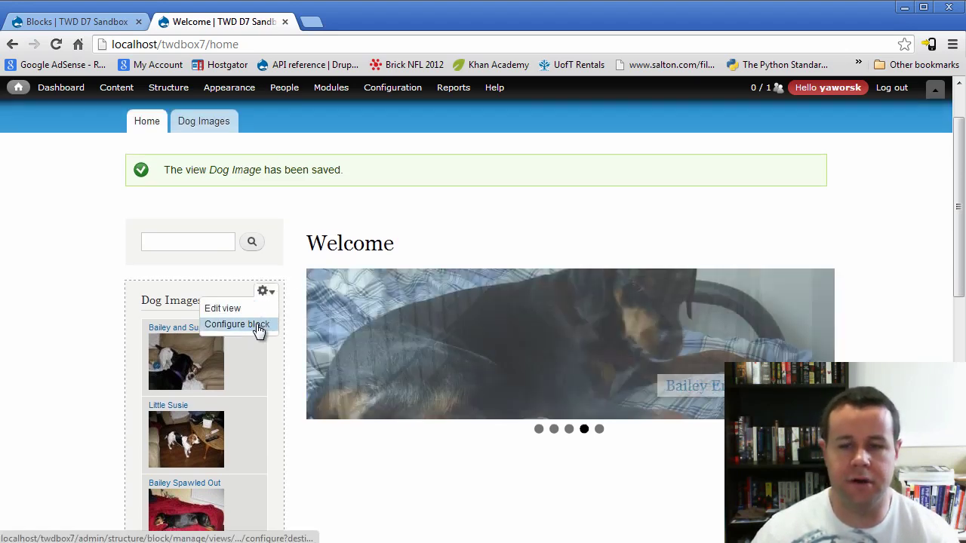
click(108, 18)
scroll(365, 373, down, 5)
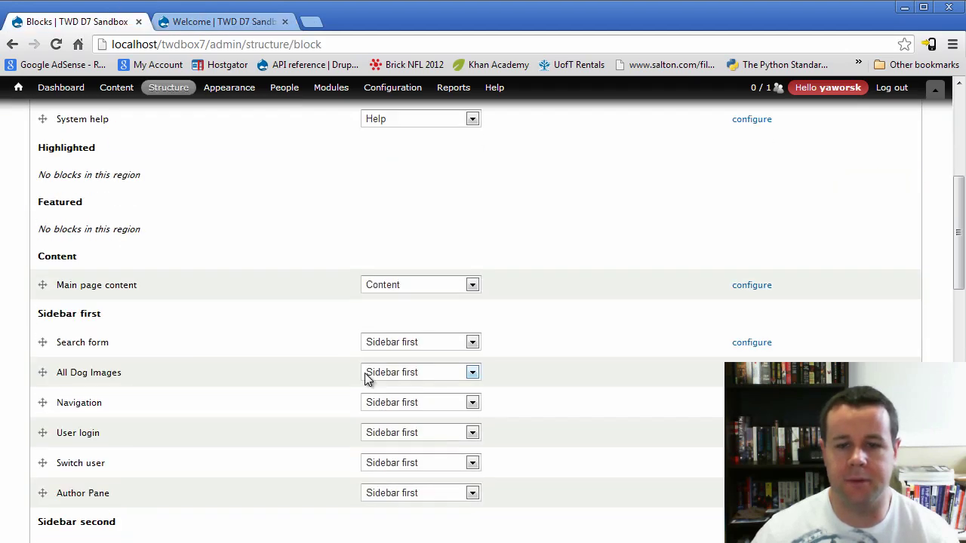
click(752, 373)
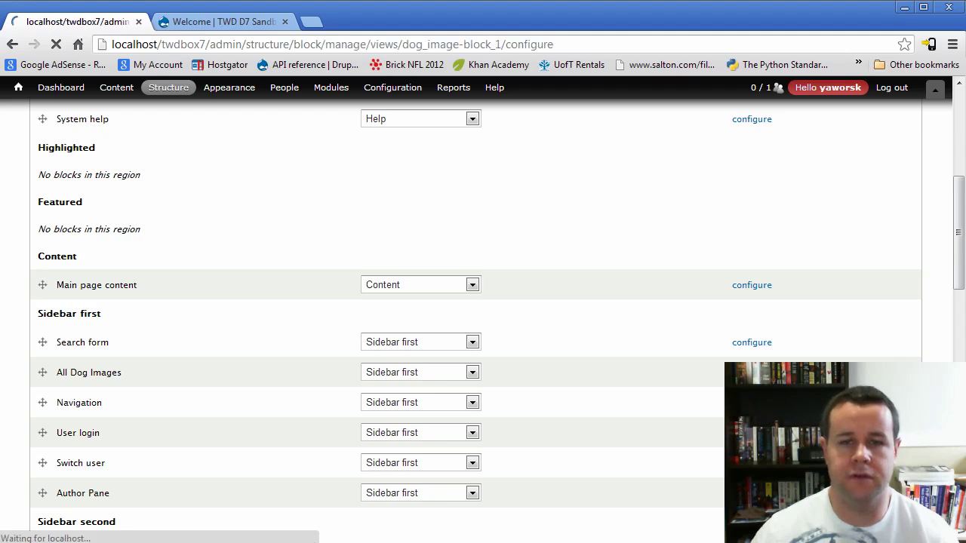
scroll(379, 348, down, 1)
scroll(381, 340, down, 1)
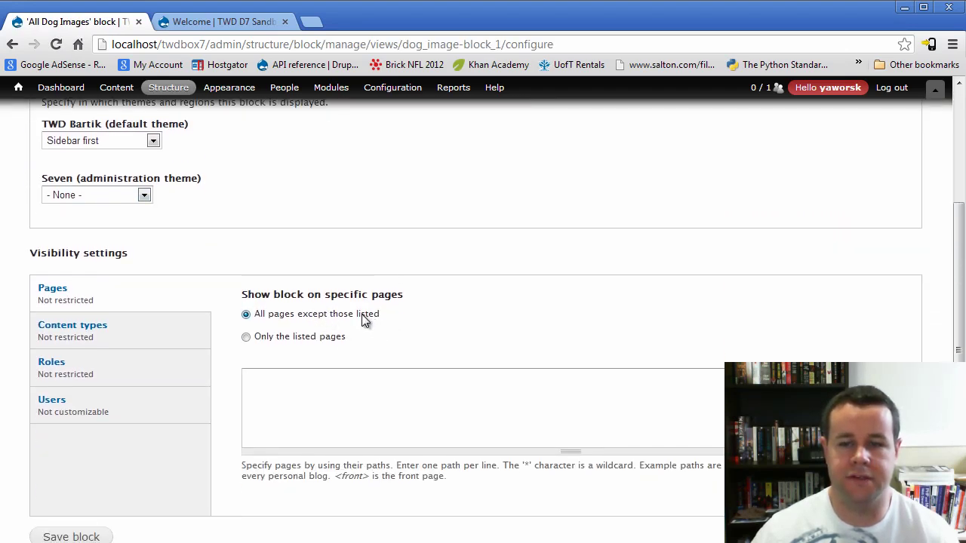
Show the All Dog Images block on all pages except dog-images and dog-images/*, and save the block
click(219, 21)
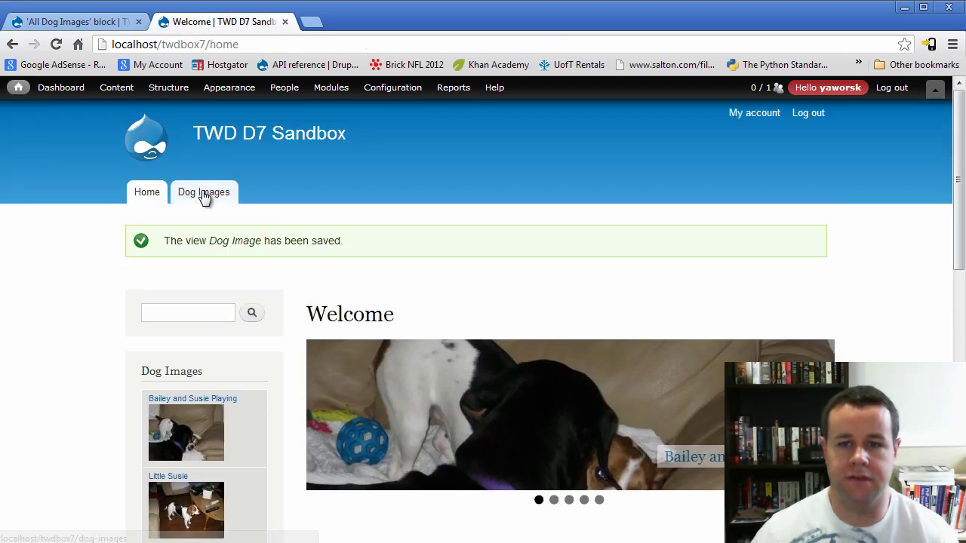
click(75, 21)
click(432, 436)
text(dog-images/*)
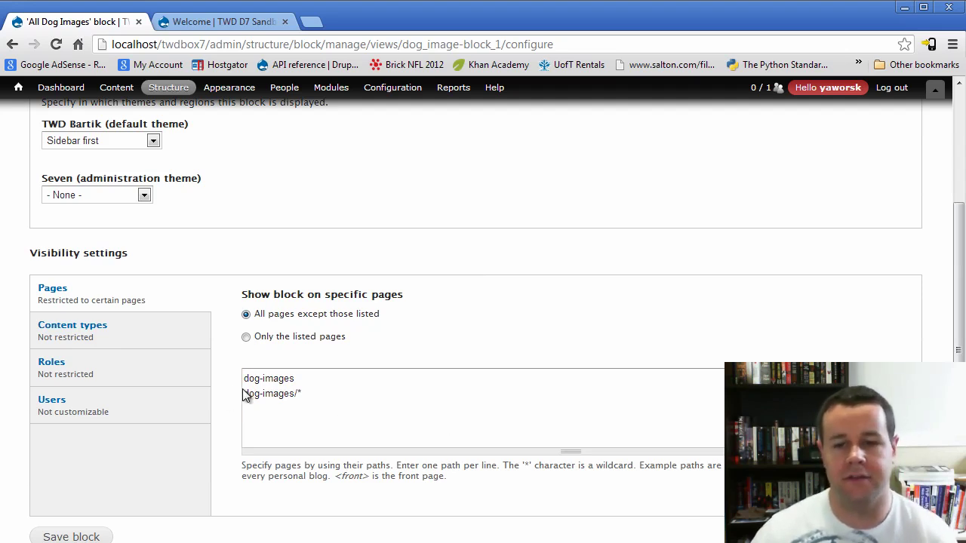
scroll(189, 467, down, 1)
click(87, 501)
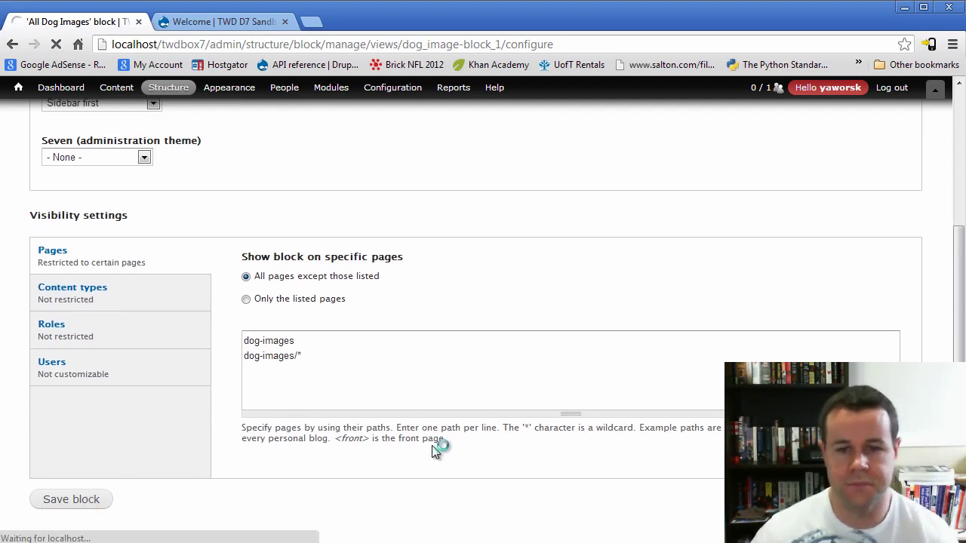
scroll(433, 446, up, 1)
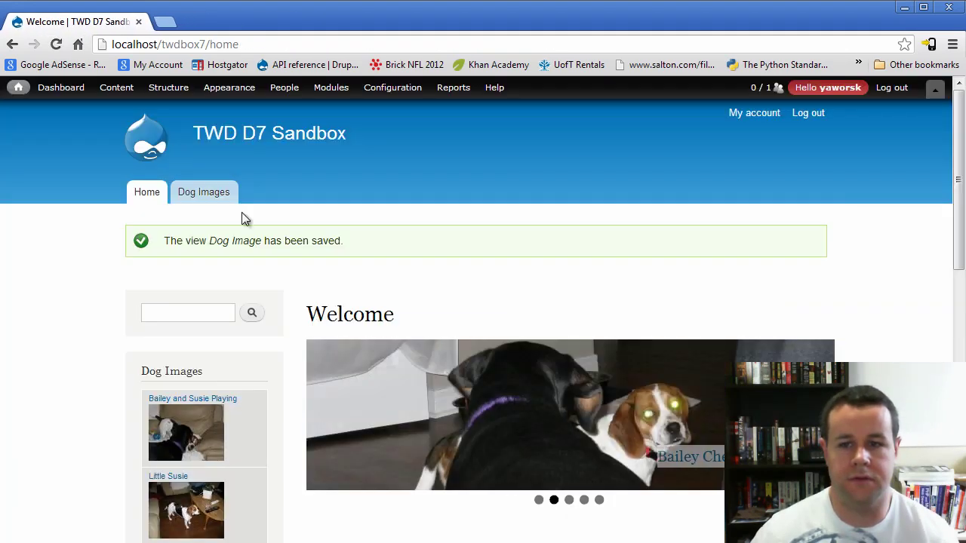
Reload the home page and check the Dog Images block in the sidebar
key(F5)
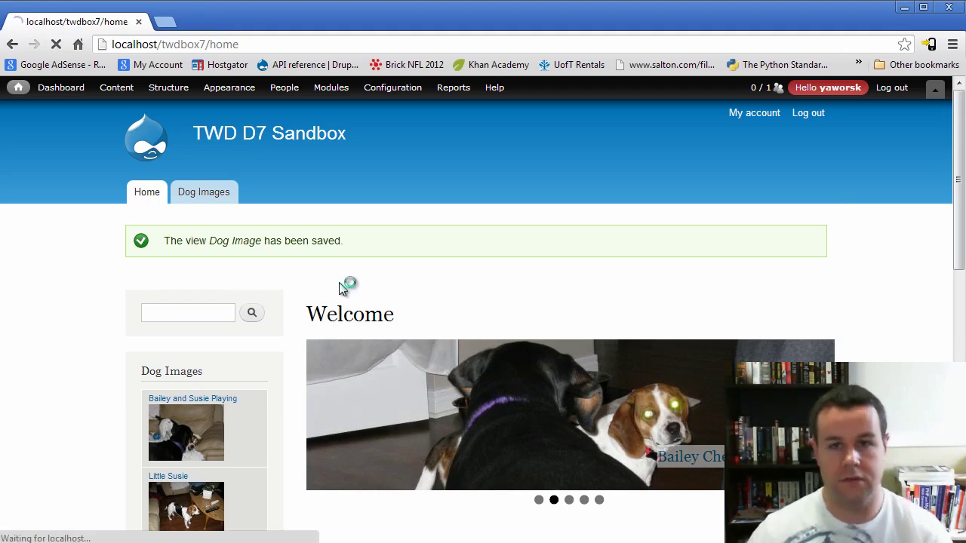
scroll(385, 287, down, 3)
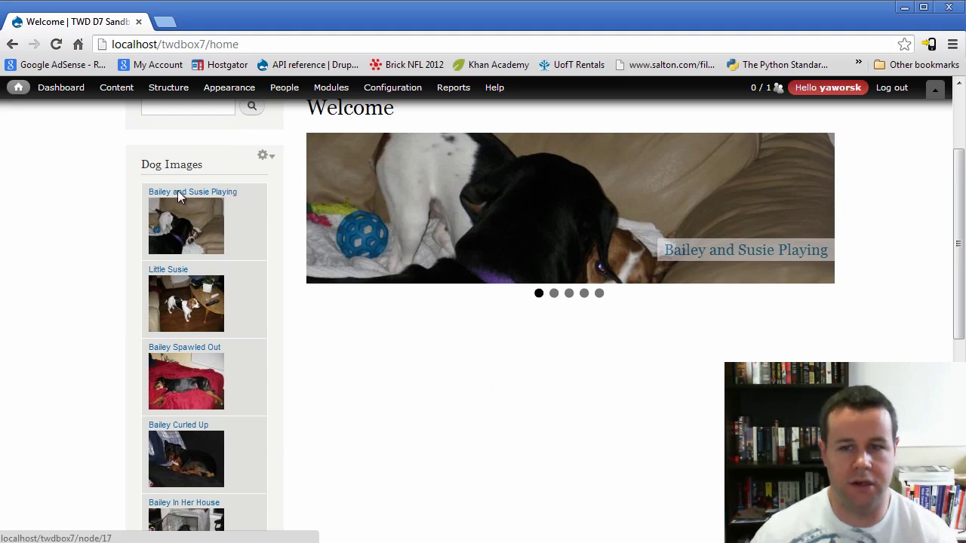
scroll(177, 190, down, 2)
scroll(273, 474, up, 1)
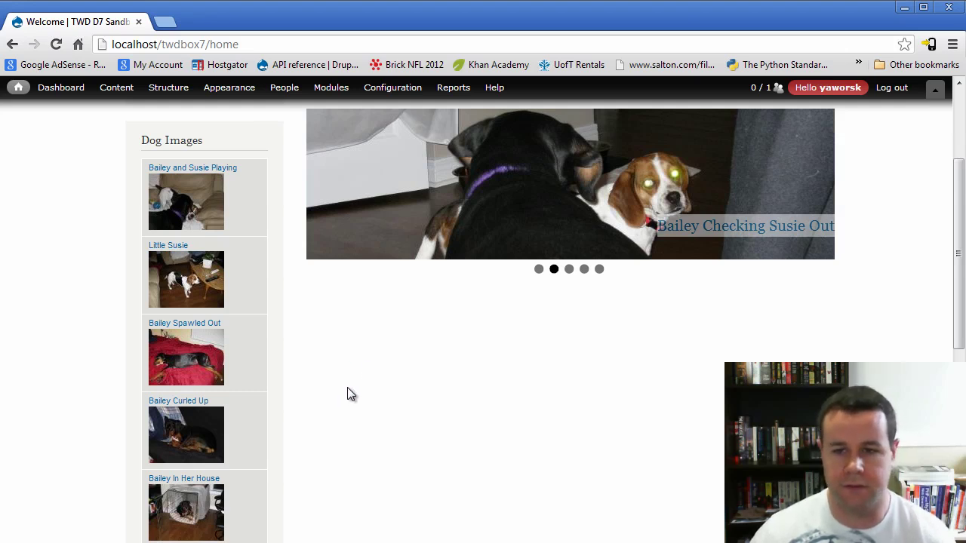
scroll(340, 391, up, 3)
Check the sidebar on the Dog Images page and its Bailey Images subpage for the excluded block
click(206, 195)
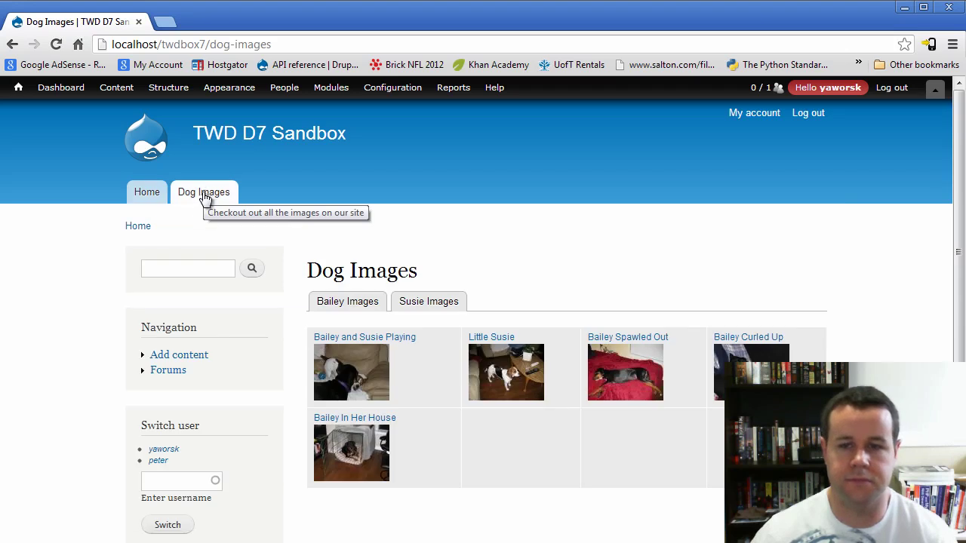
scroll(133, 265, down, 2)
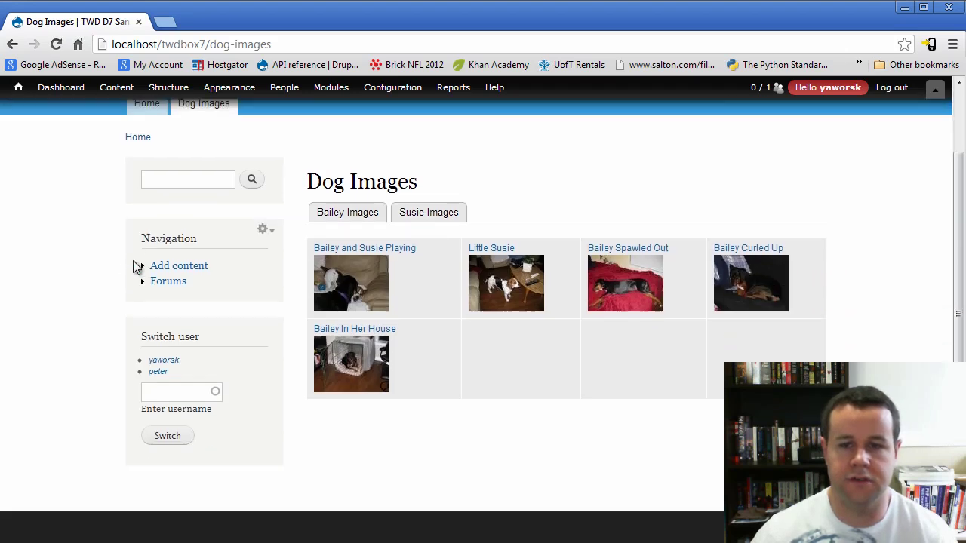
click(353, 219)
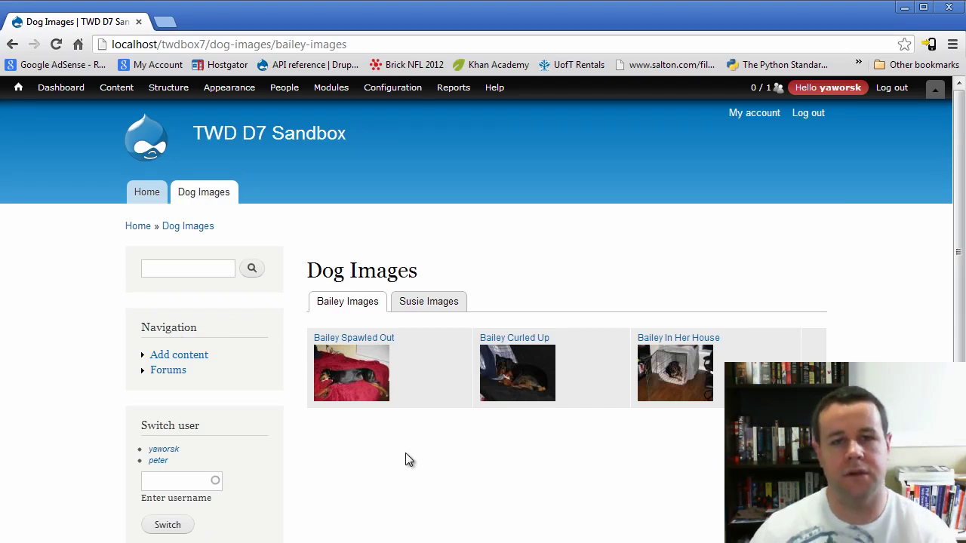
Return to the home page and review the images listed in the sidebar's Dog Images block
click(143, 194)
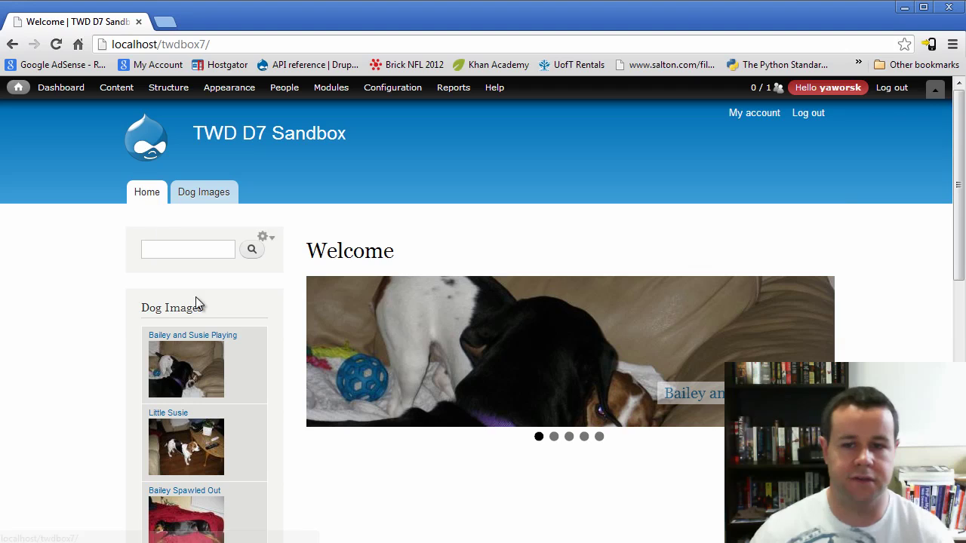
scroll(133, 335, down, 3)
scroll(141, 361, down, 3)
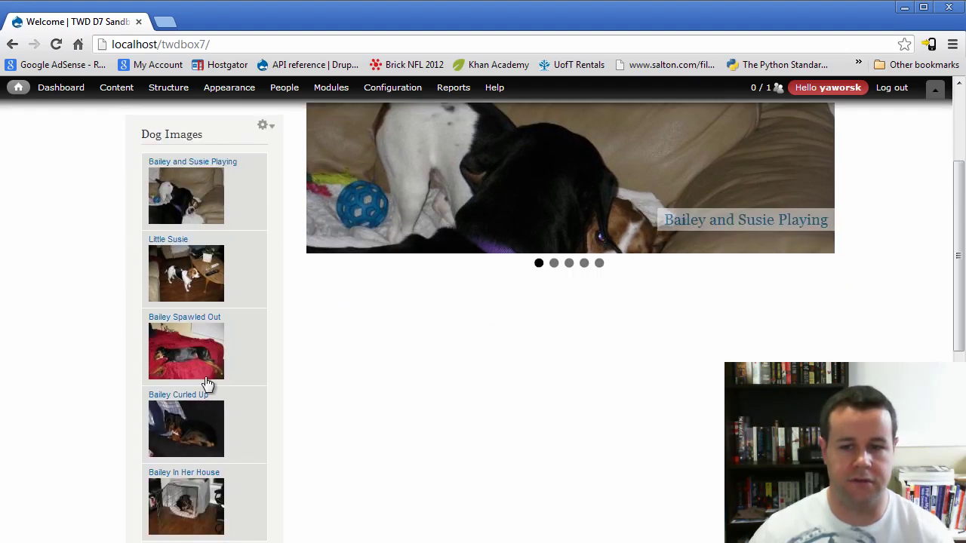
scroll(311, 402, up, 5)
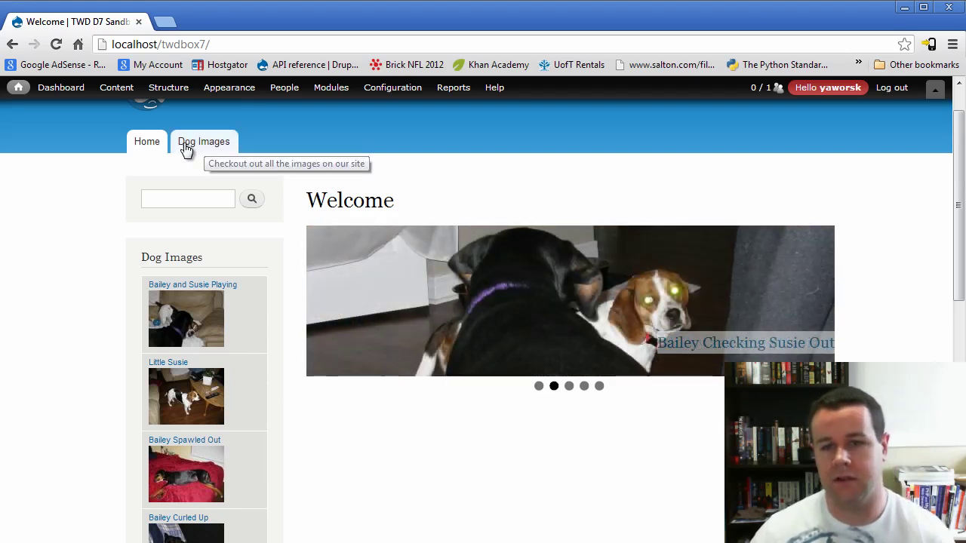
Go to the Dog Images page, open its view for editing, and review the All Dog Images page display settings
click(216, 142)
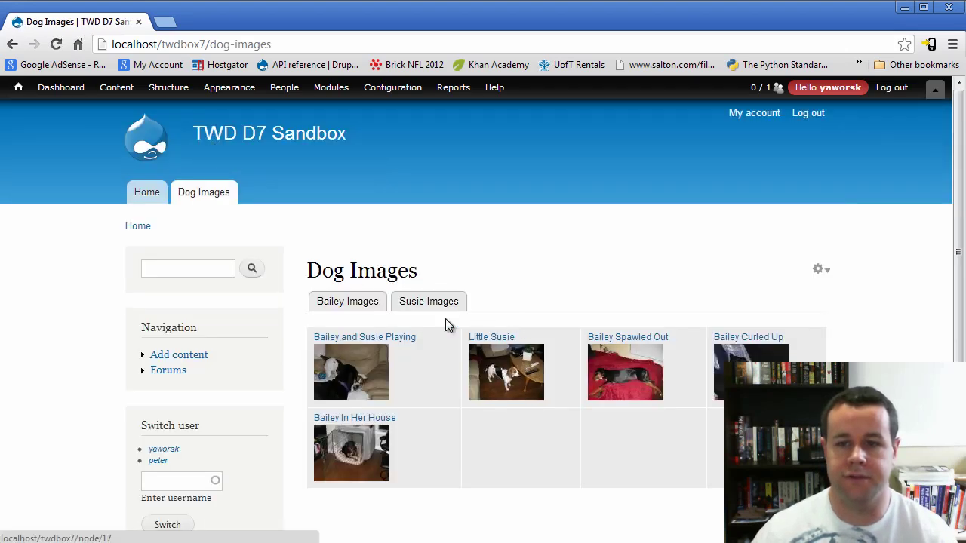
click(821, 271)
click(807, 288)
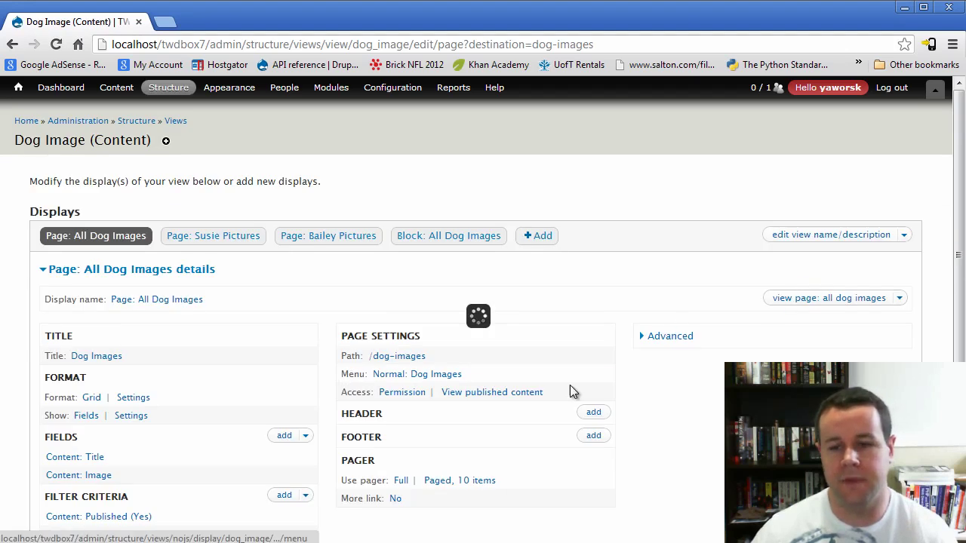
scroll(603, 388, down, 1)
scroll(604, 388, down, 1)
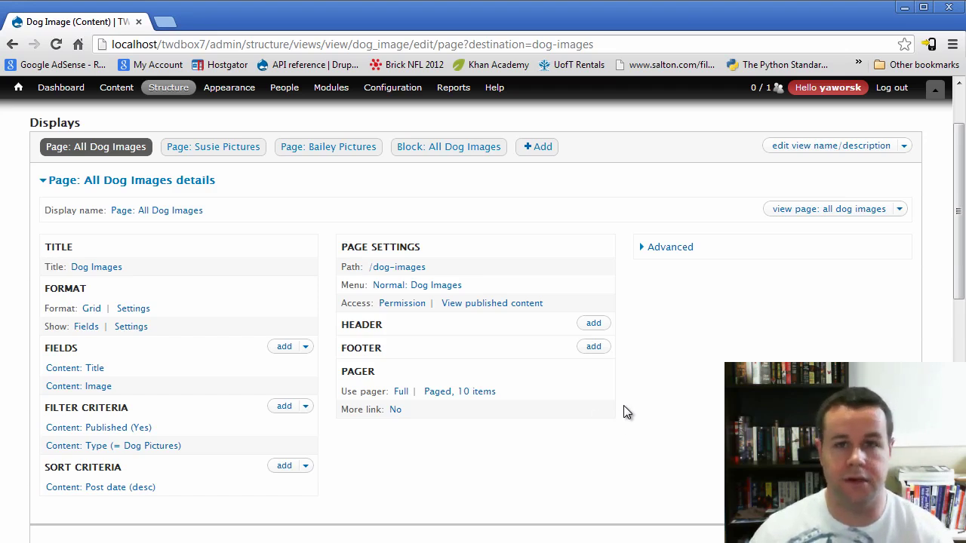
scroll(640, 434, up, 2)
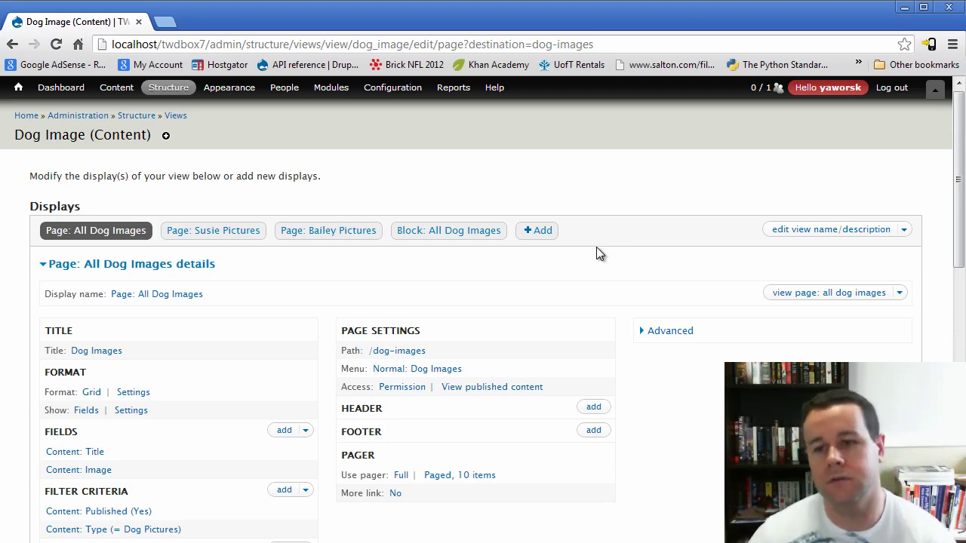
Add an Attachment display to the Dog Image view and look at its attachment settings
click(541, 232)
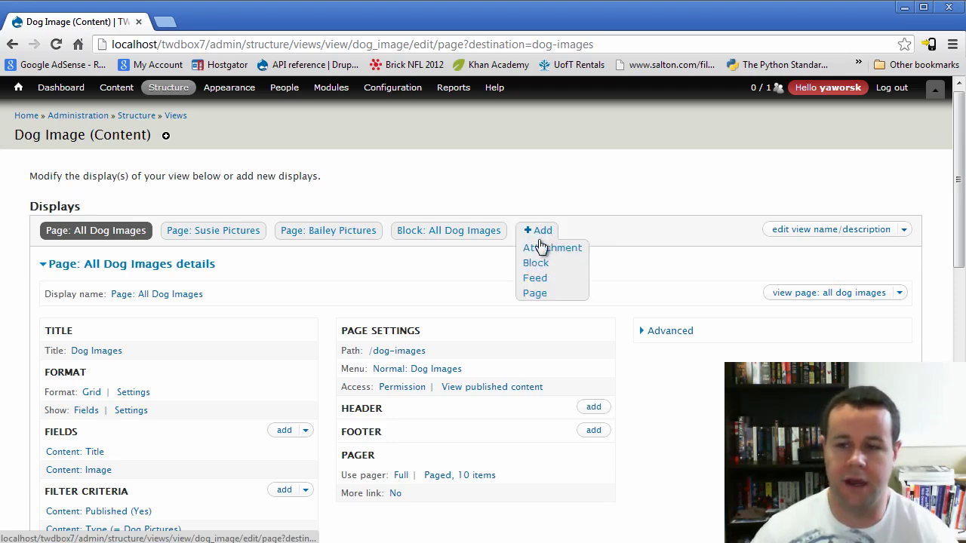
click(548, 254)
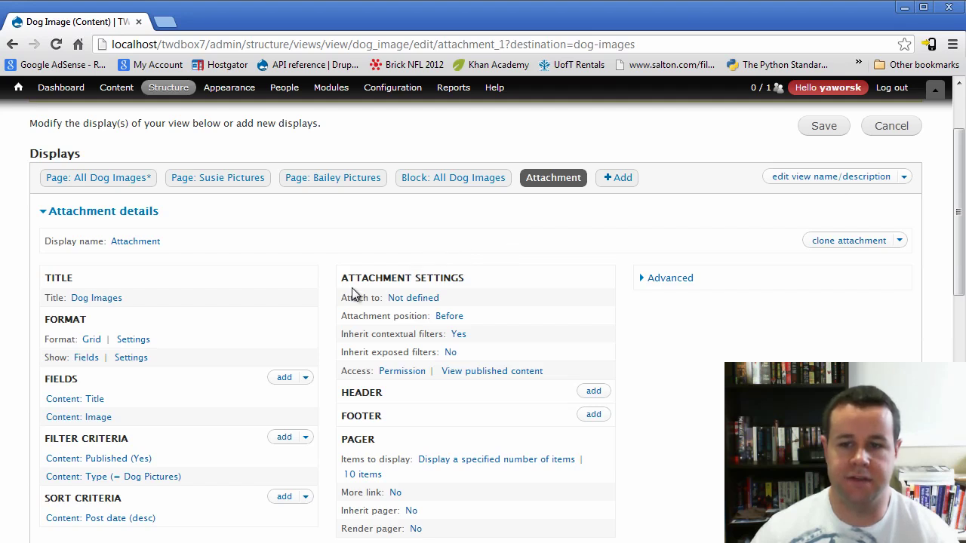
drag(342, 273, 461, 276)
click(463, 279)
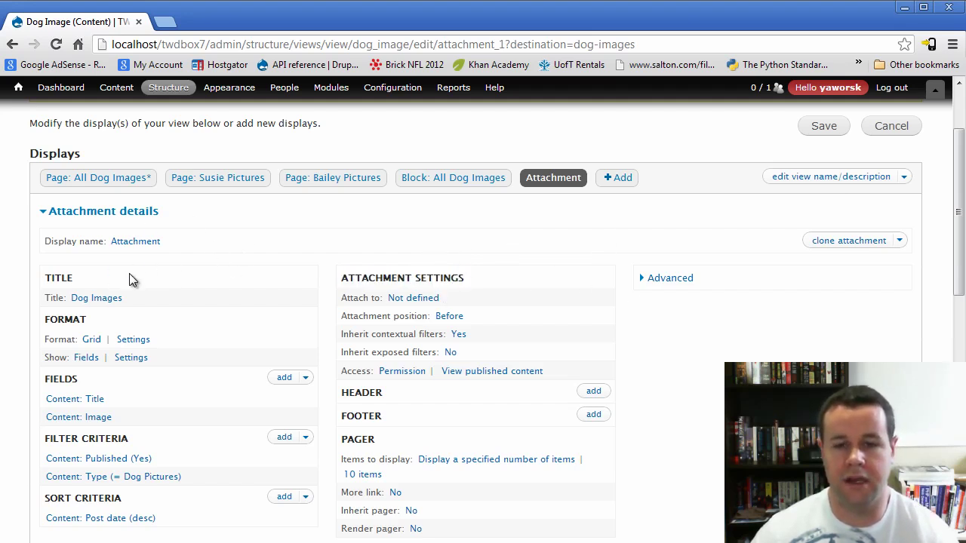
Clear the title of the Attachment display, applying the change as an override to this attachment only
click(87, 302)
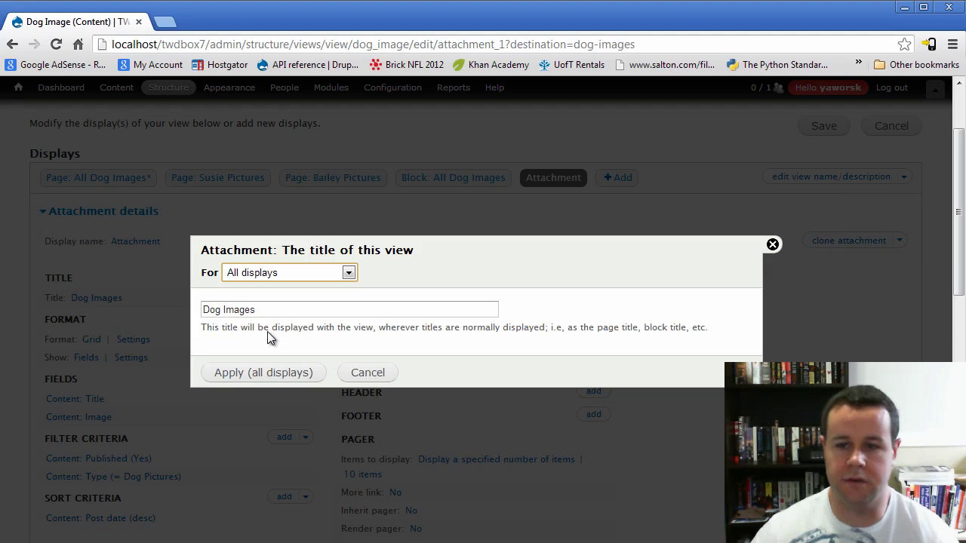
drag(272, 312, 175, 314)
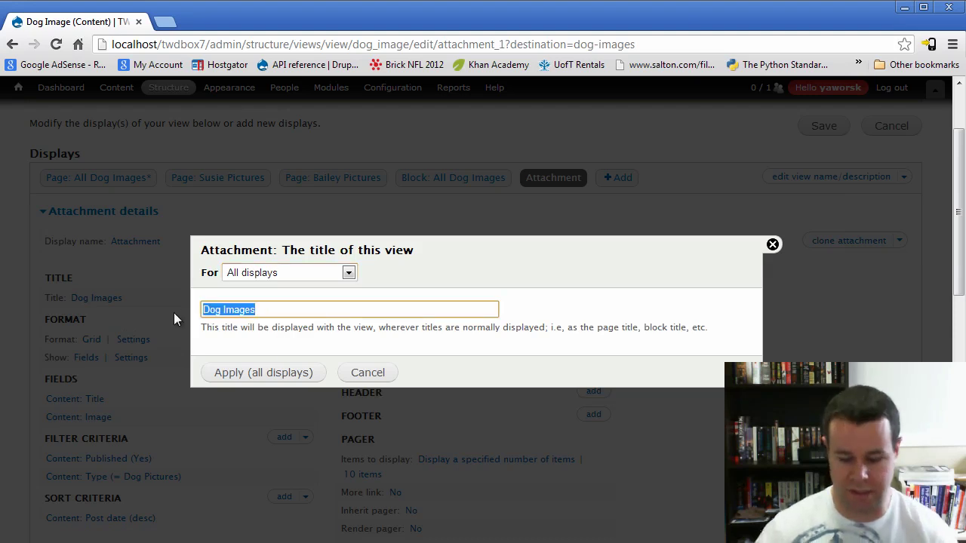
key(BackSpace)
click(294, 274)
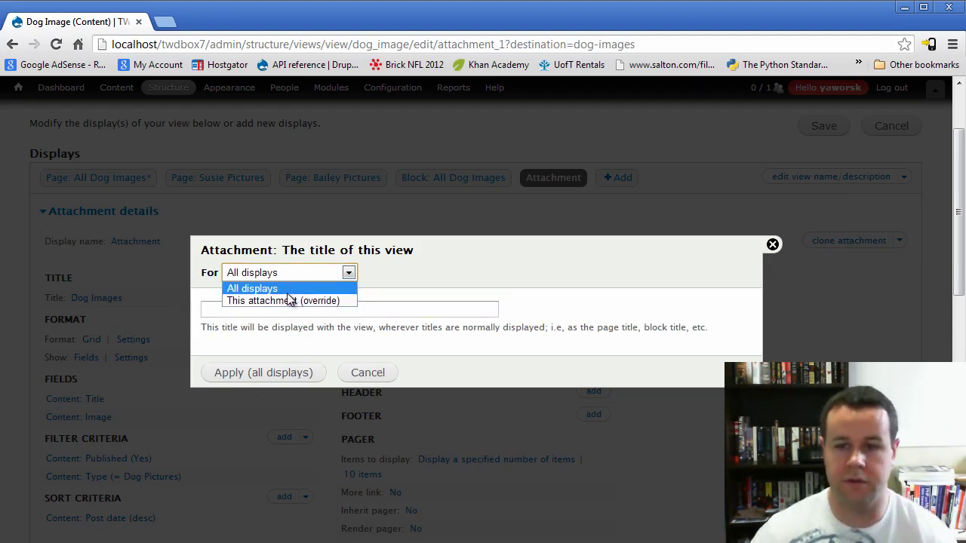
click(293, 300)
click(266, 374)
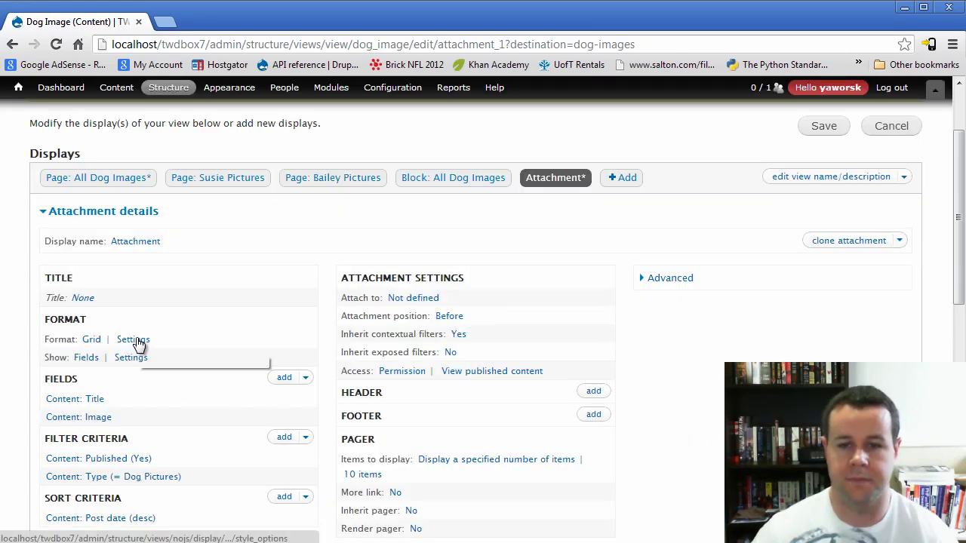
Change the attachment's format to Unformatted list for this attachment only, accepting its style options without a grouping field
click(137, 340)
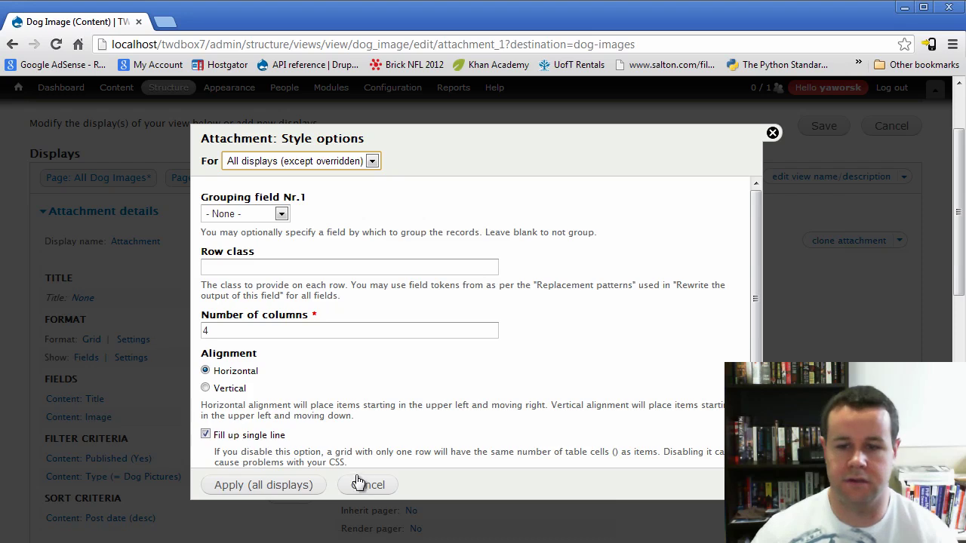
key(Escape)
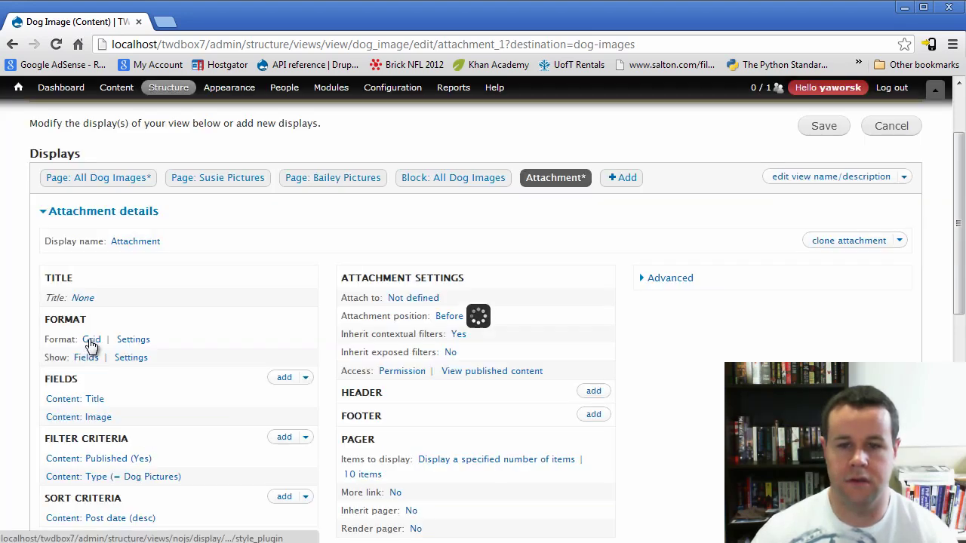
click(91, 341)
click(294, 216)
click(290, 243)
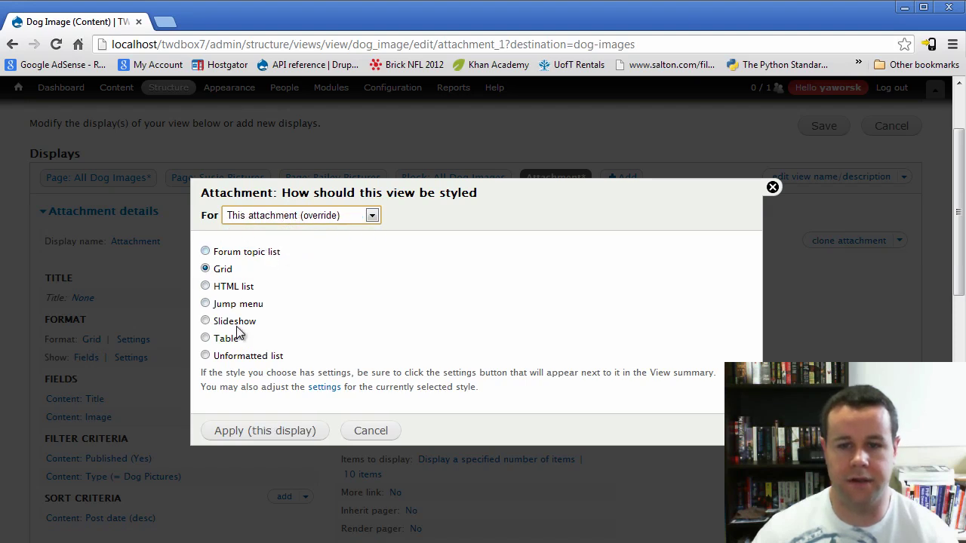
click(233, 357)
click(273, 435)
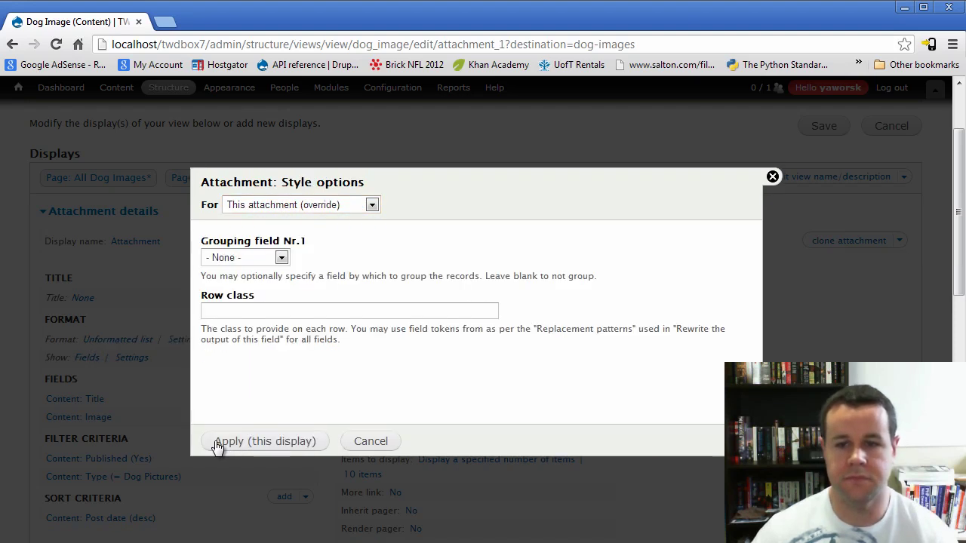
click(285, 445)
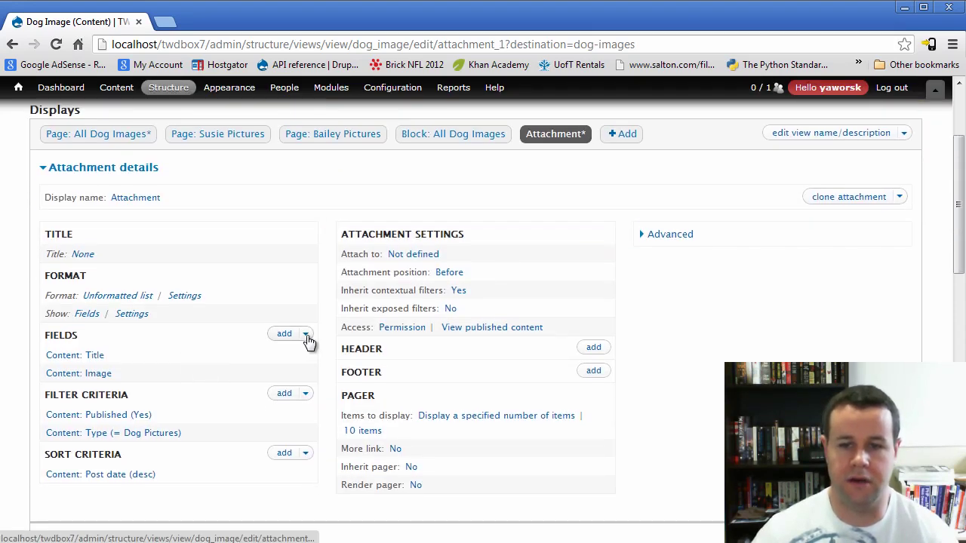
Remove the Content: Title field from the Attachment display, overriding the fields for this attachment only
click(308, 339)
click(272, 352)
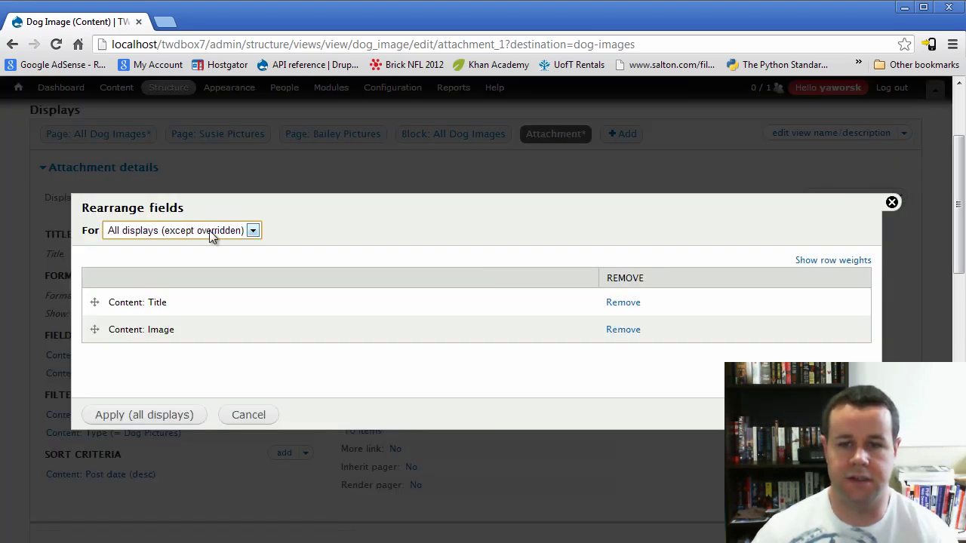
click(209, 230)
click(195, 257)
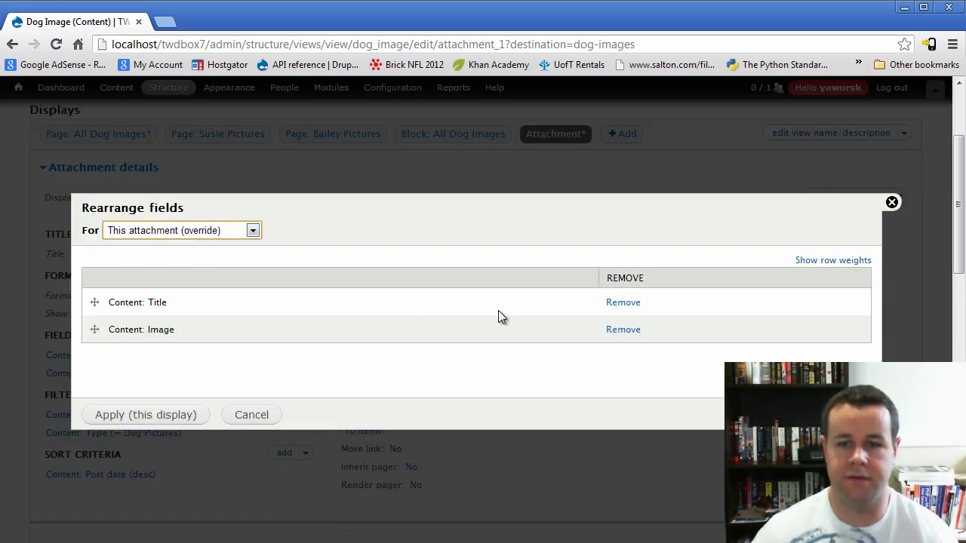
click(622, 302)
click(135, 416)
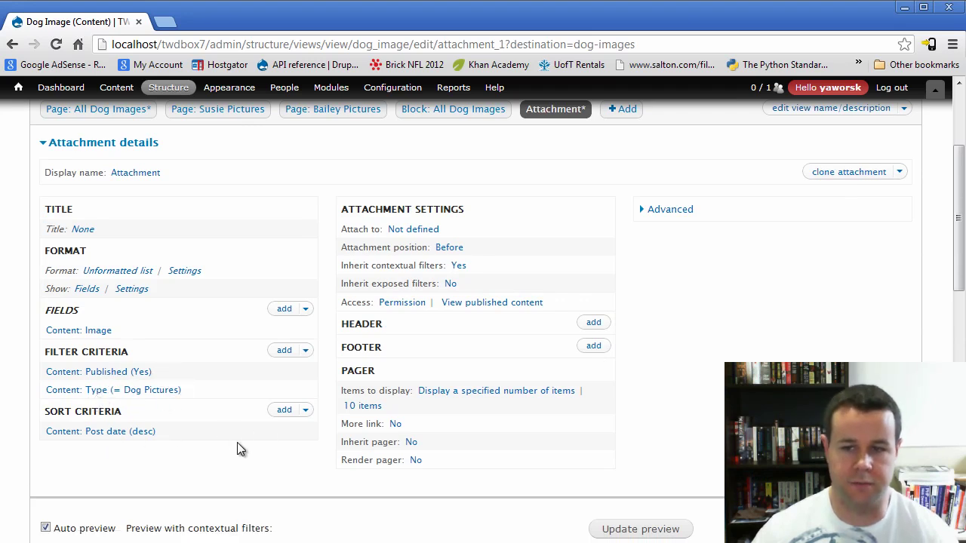
Set the attachment's pager to display 1 item and apply its pager options to this attachment only
scroll(242, 449, up, 1)
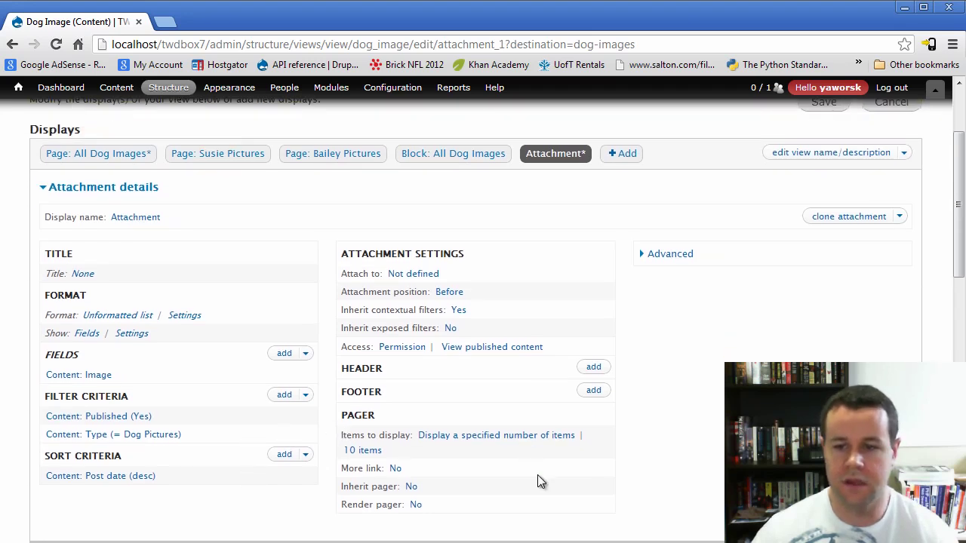
click(373, 455)
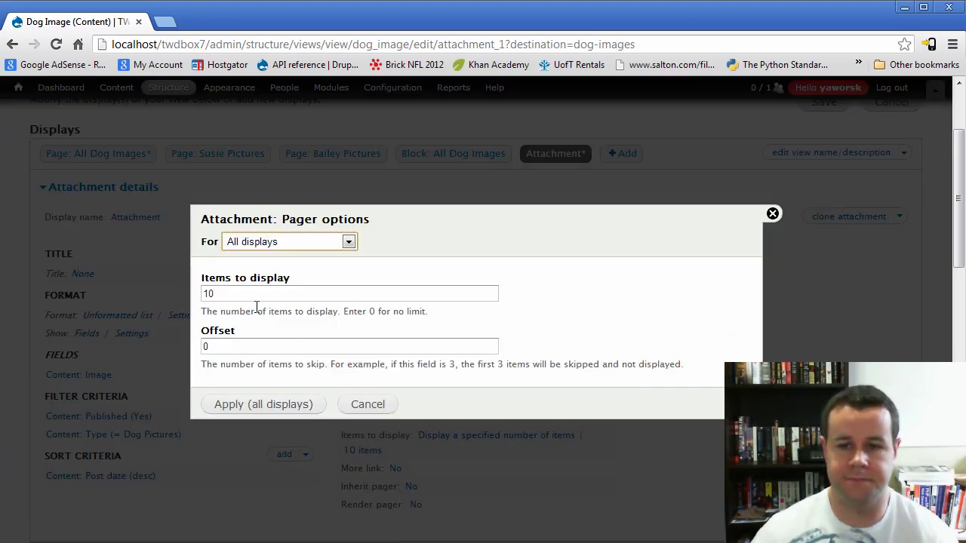
double_click(247, 293)
text(1)
click(259, 405)
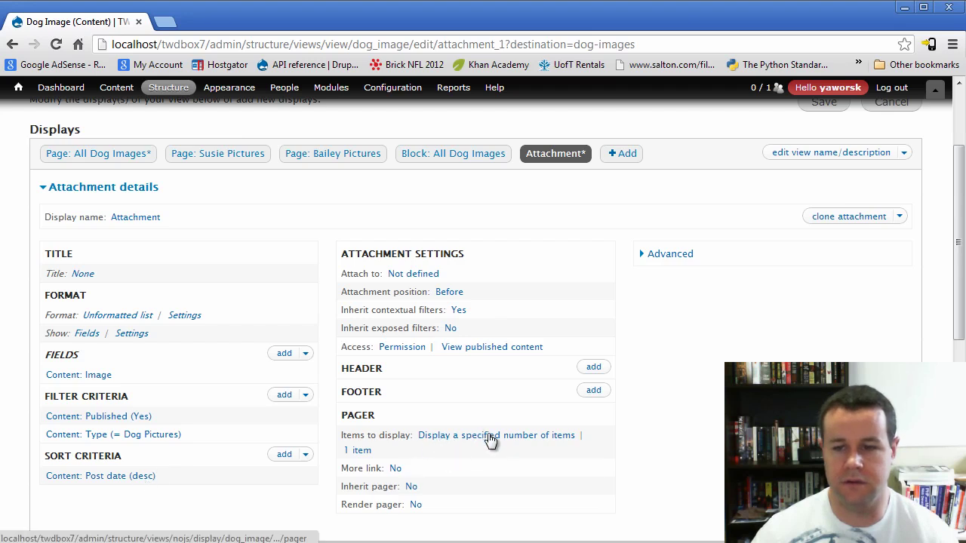
click(363, 451)
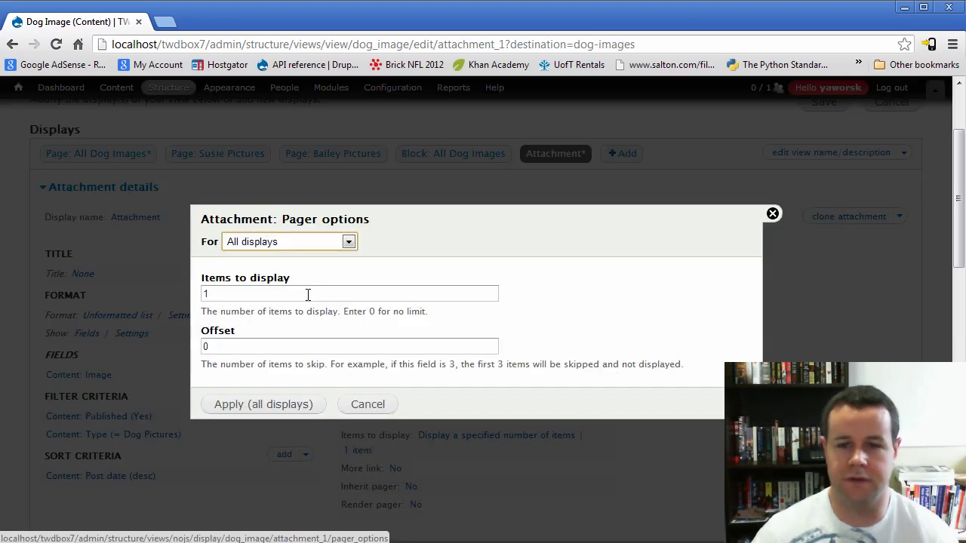
click(294, 241)
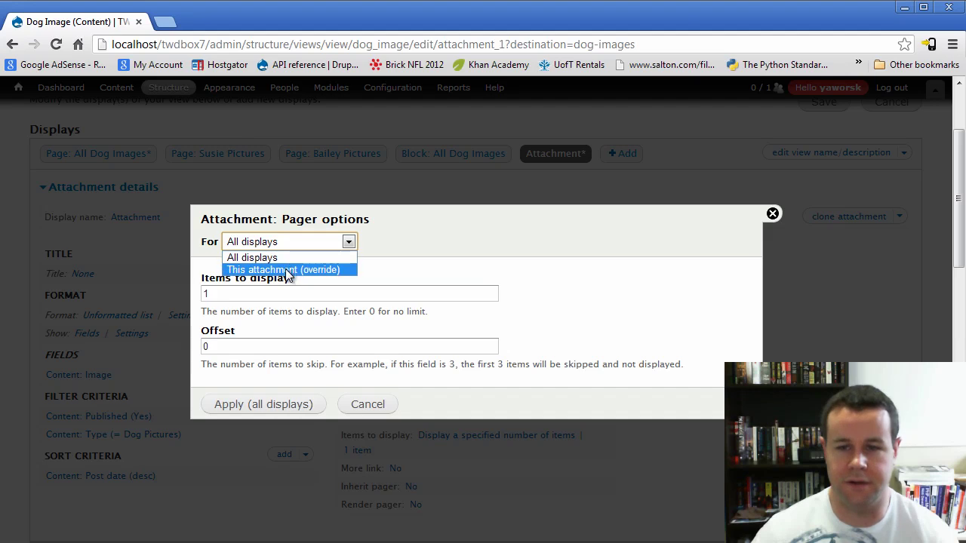
click(287, 270)
click(278, 410)
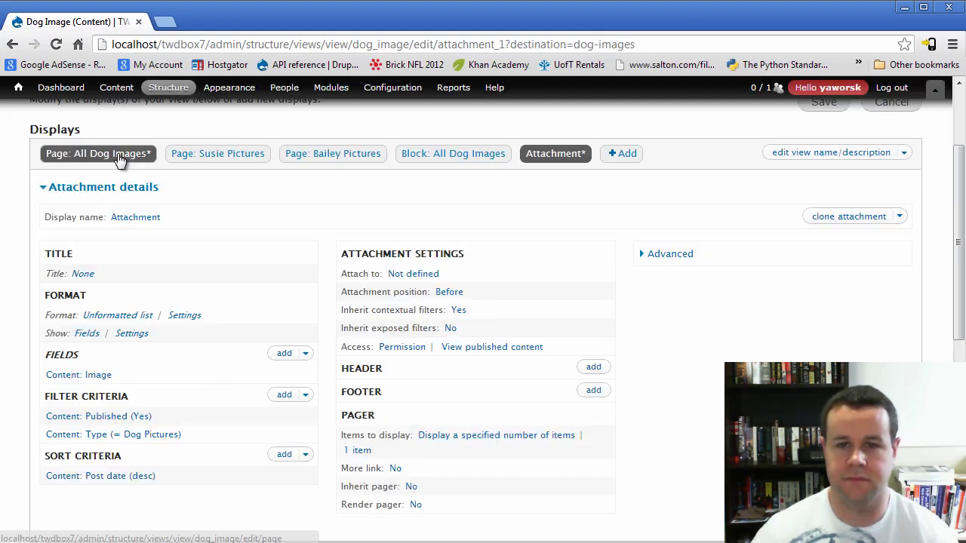
Check the title, format, fields and pager settings of the All Dog Images page display
click(118, 157)
scroll(520, 423, down, 4)
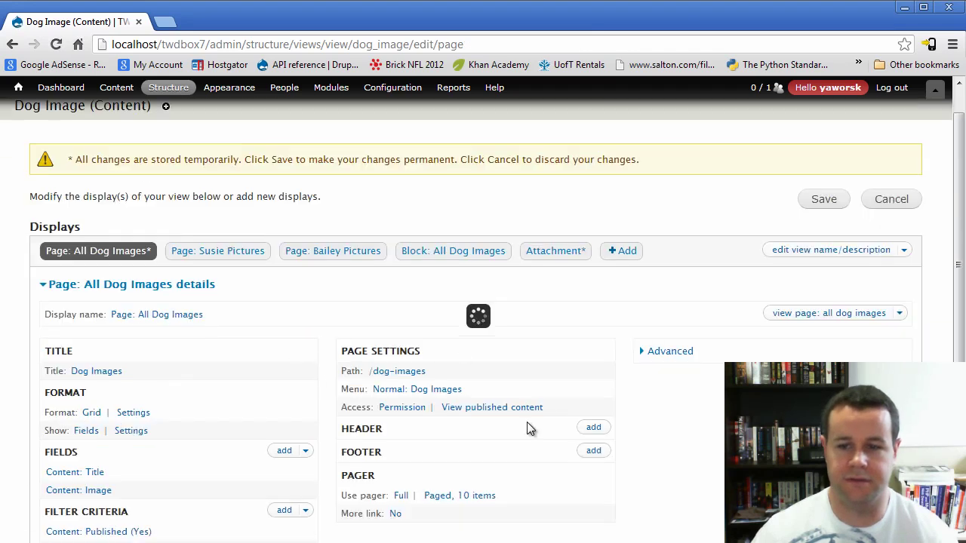
scroll(515, 424, up, 1)
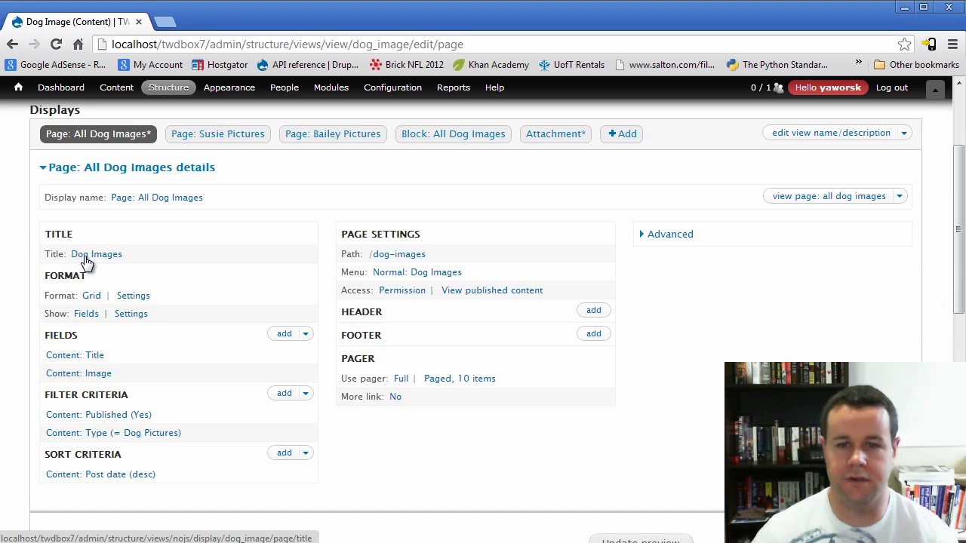
Return to the Attachment display and attach it to Page: All Dog Images
click(553, 140)
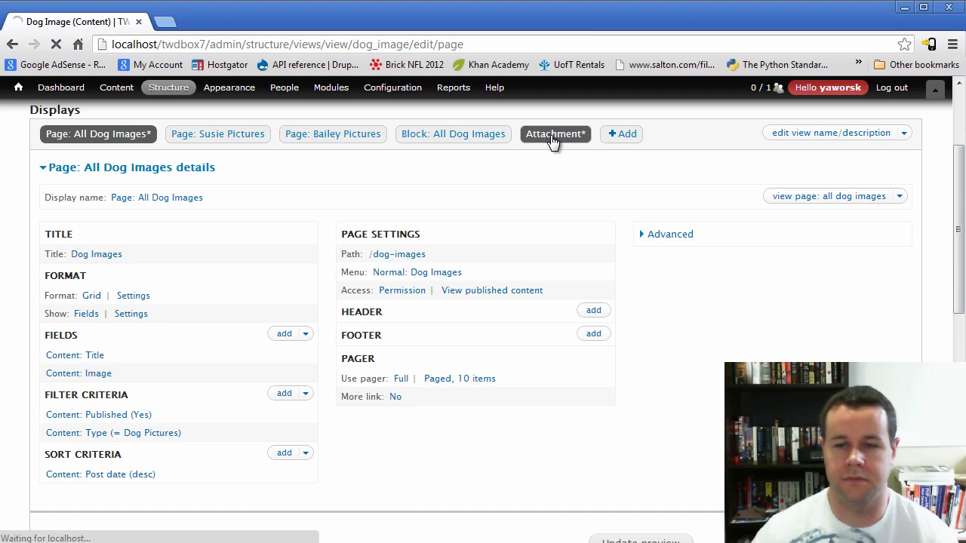
scroll(526, 372, down, 2)
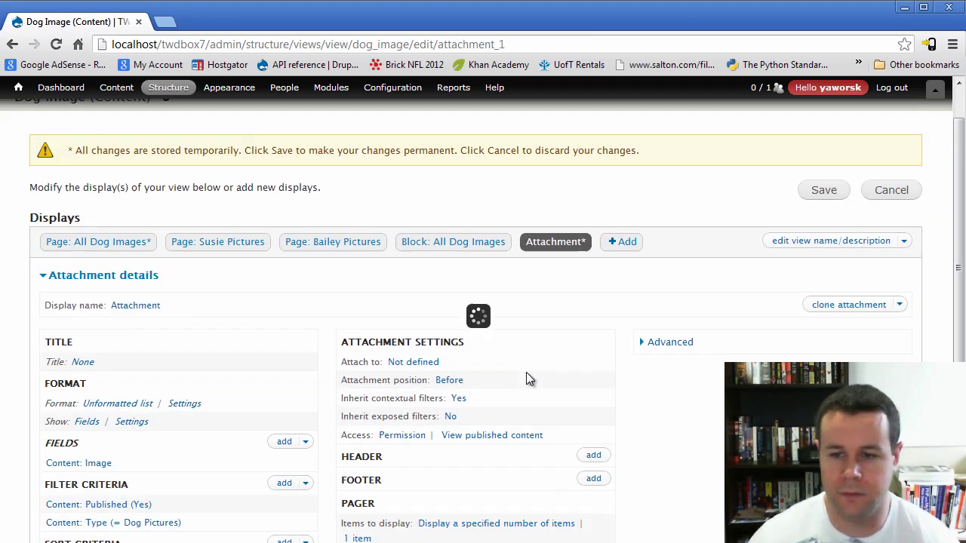
scroll(525, 372, down, 2)
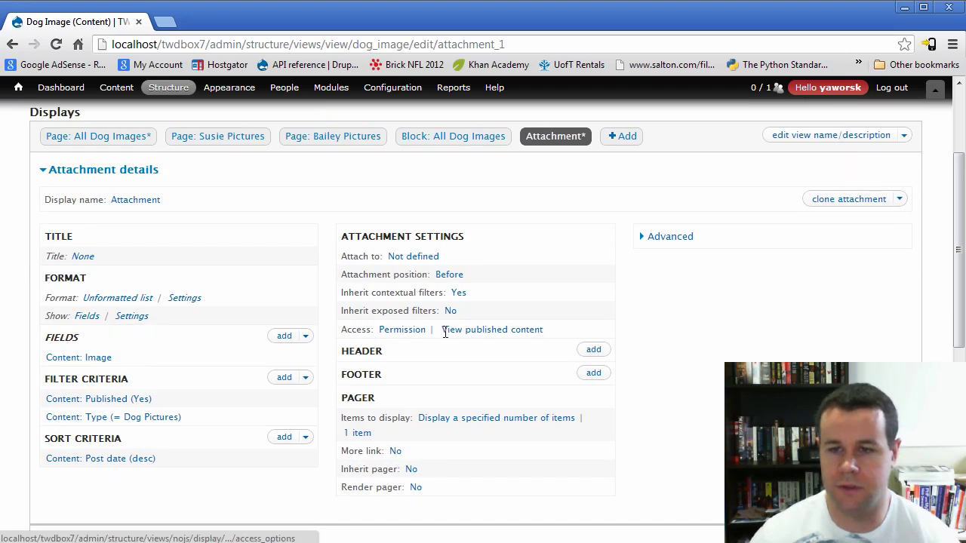
click(427, 259)
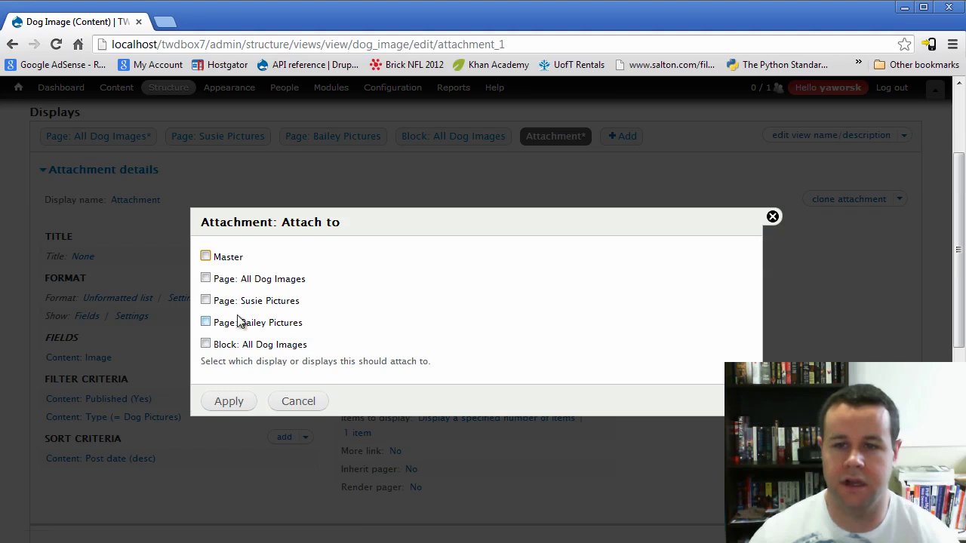
click(219, 284)
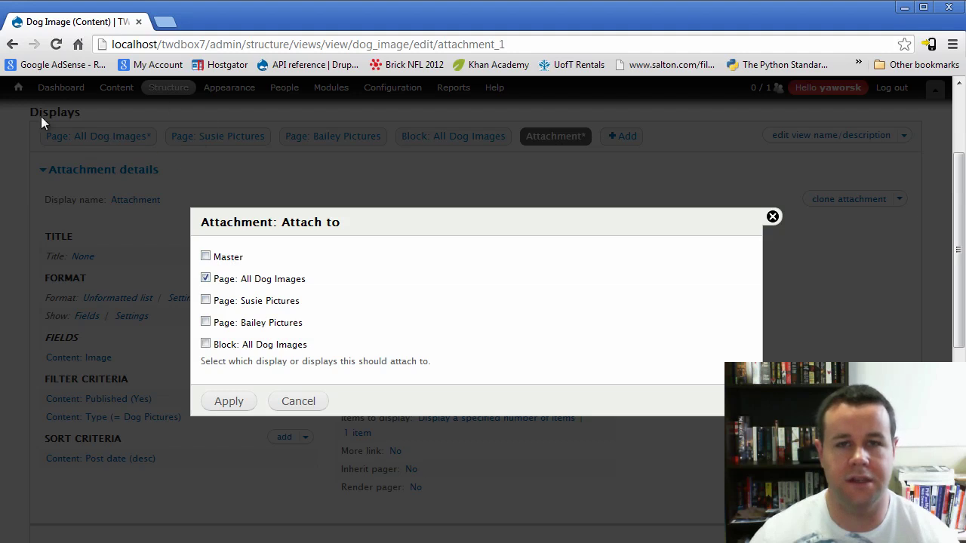
click(227, 401)
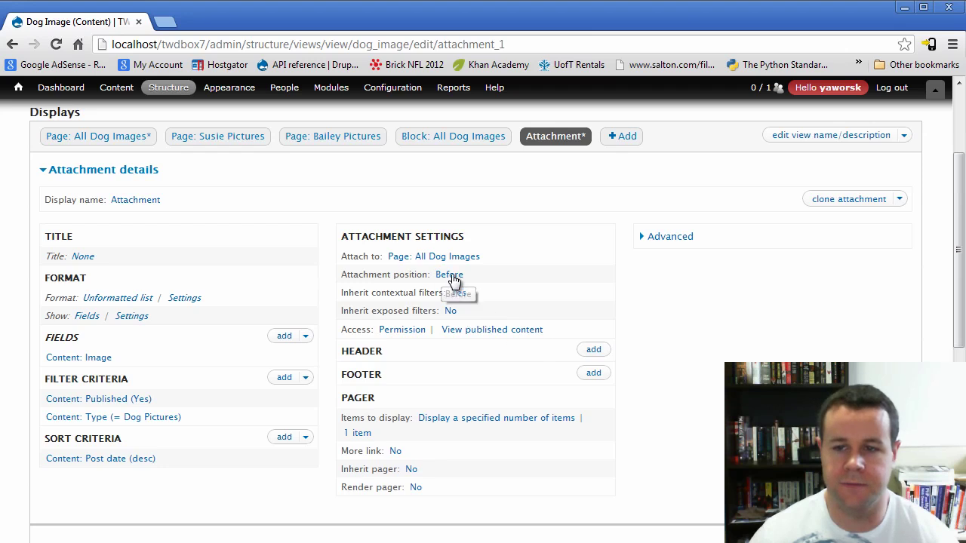
Apply Before as the attachment position and save the Dog Image view
click(449, 276)
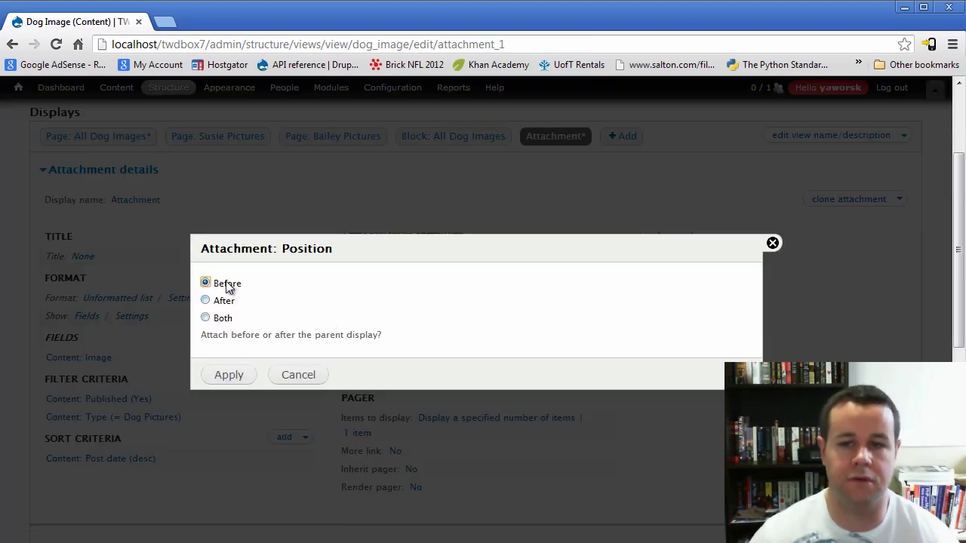
click(230, 375)
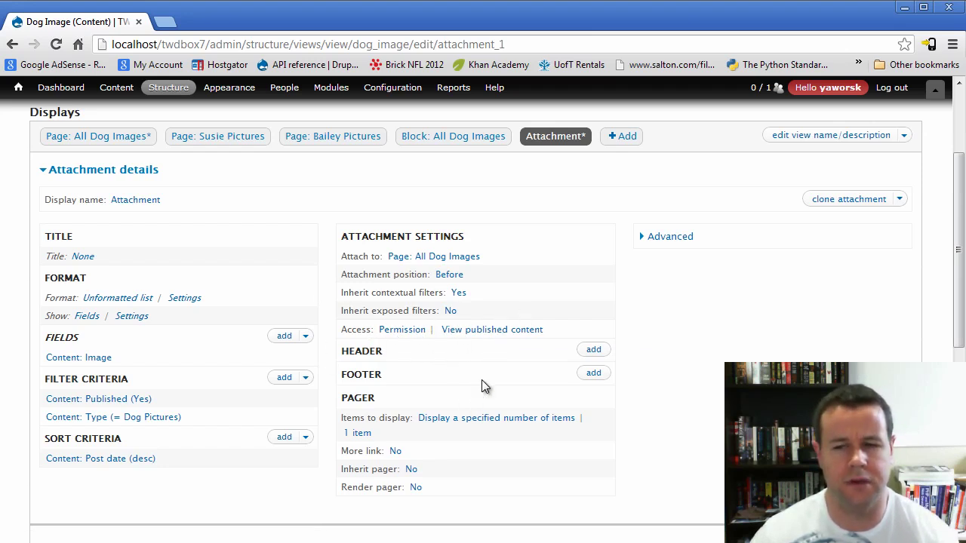
scroll(684, 404, up, 3)
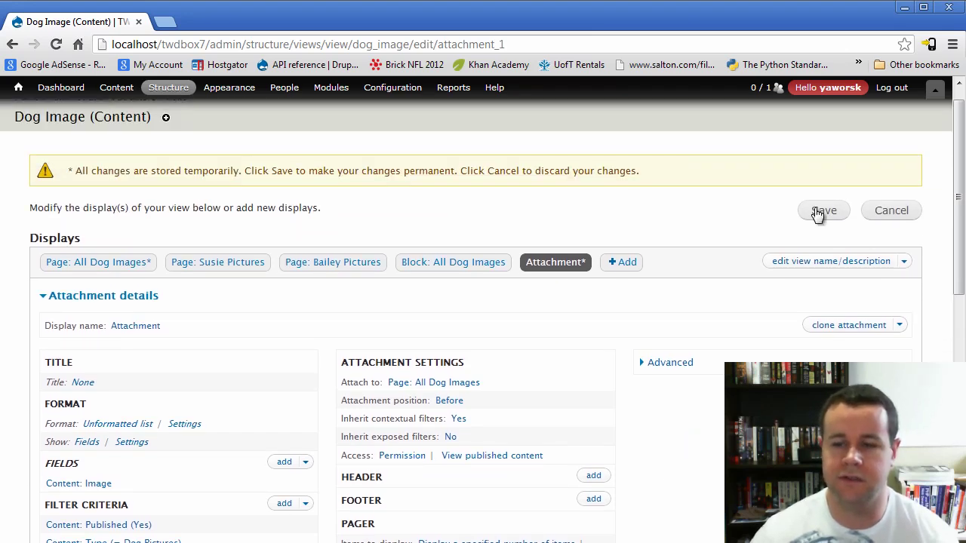
click(823, 213)
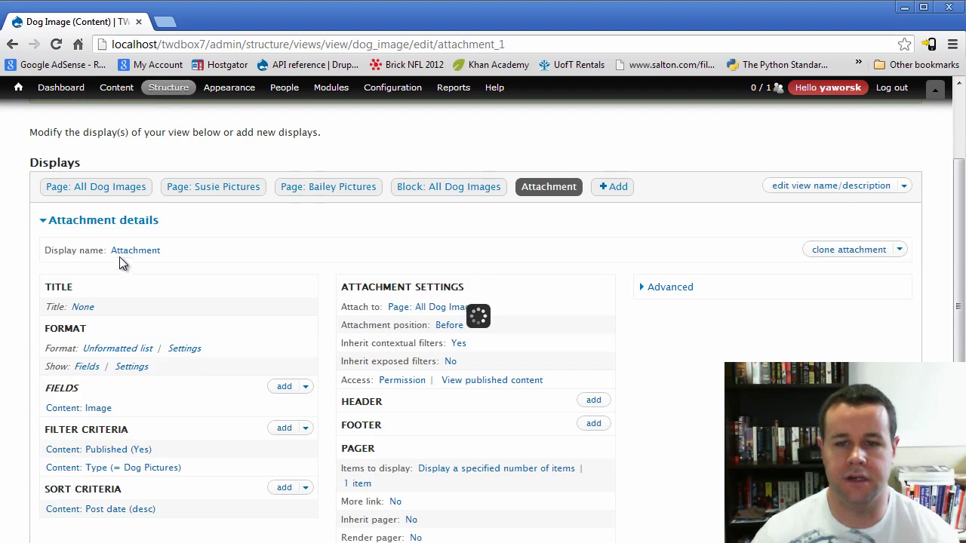
Rename the attachment display as "Attachment: Most Recent Dog Image" and save the view
click(125, 257)
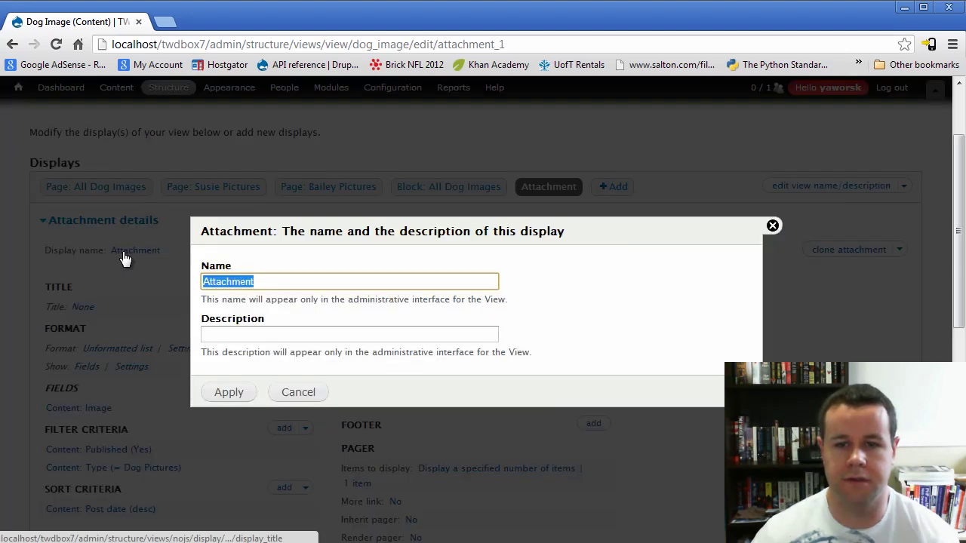
click(260, 277)
text(: Most R)
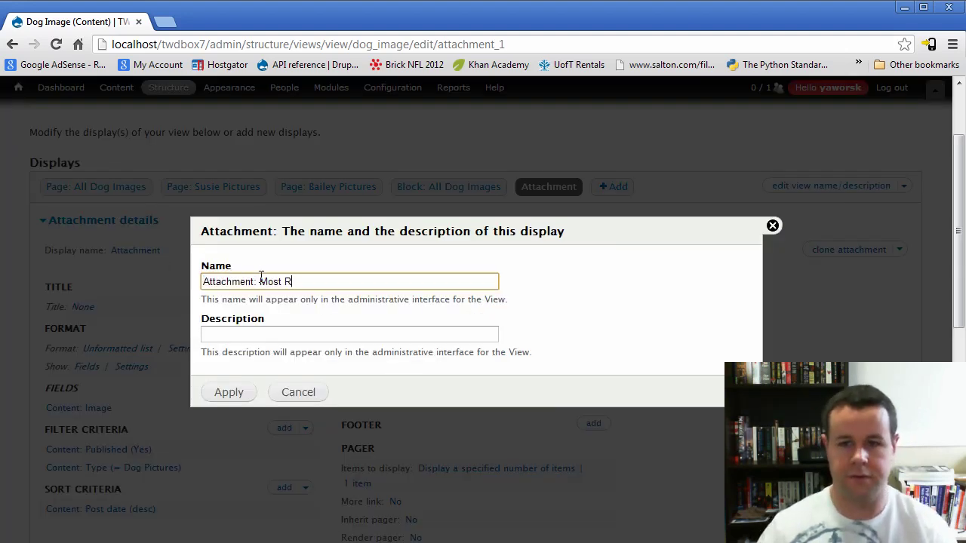
text(ecent Dog Image)
click(226, 394)
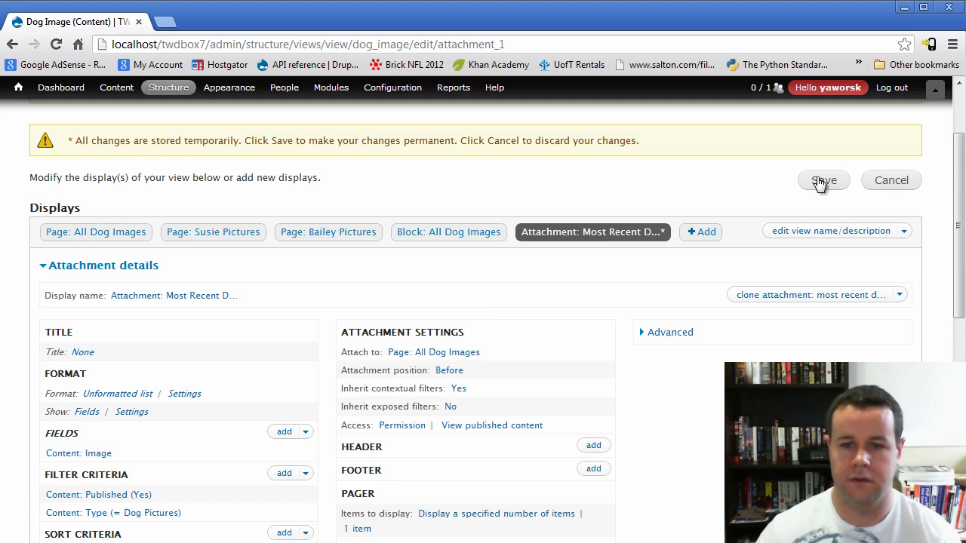
click(820, 182)
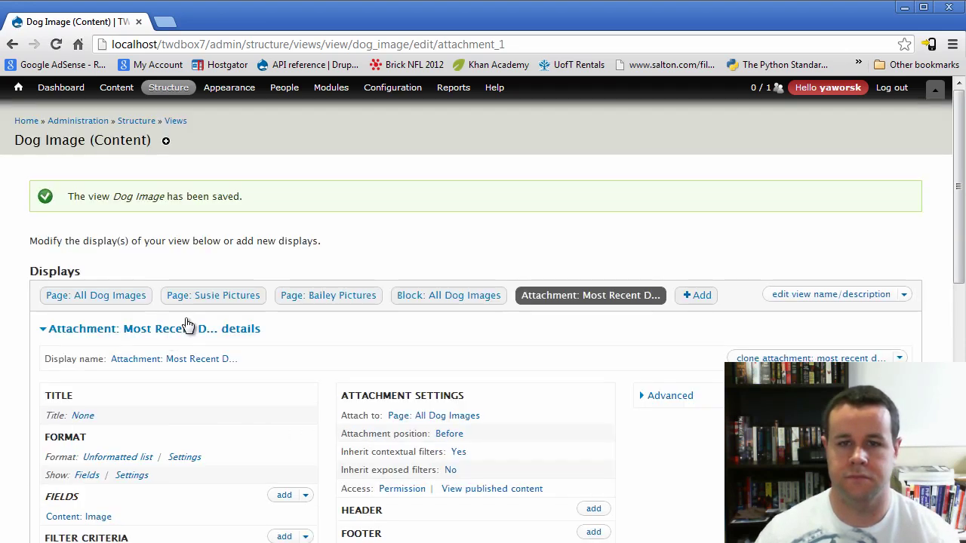
Go to the site's front page and view the Dog Images page to check the attached image above the grid
click(27, 123)
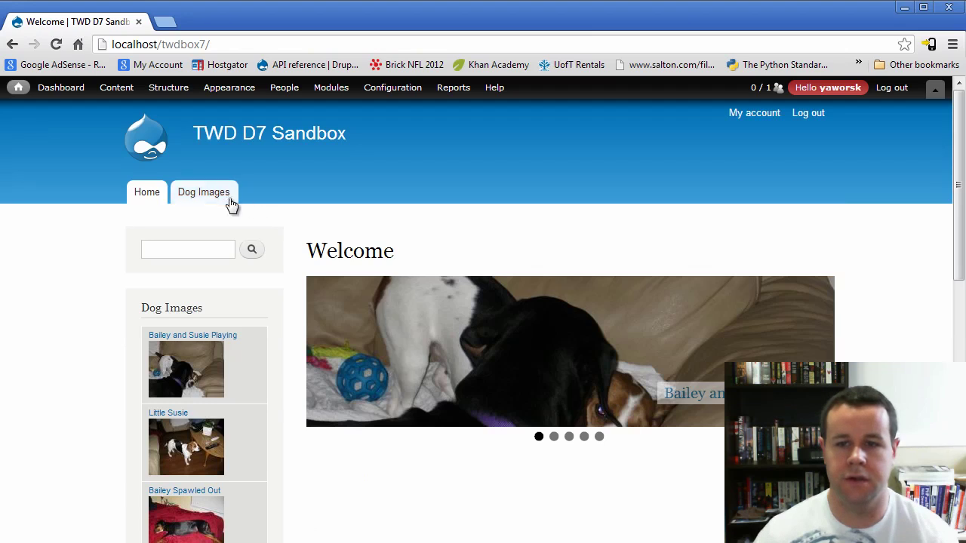
click(218, 198)
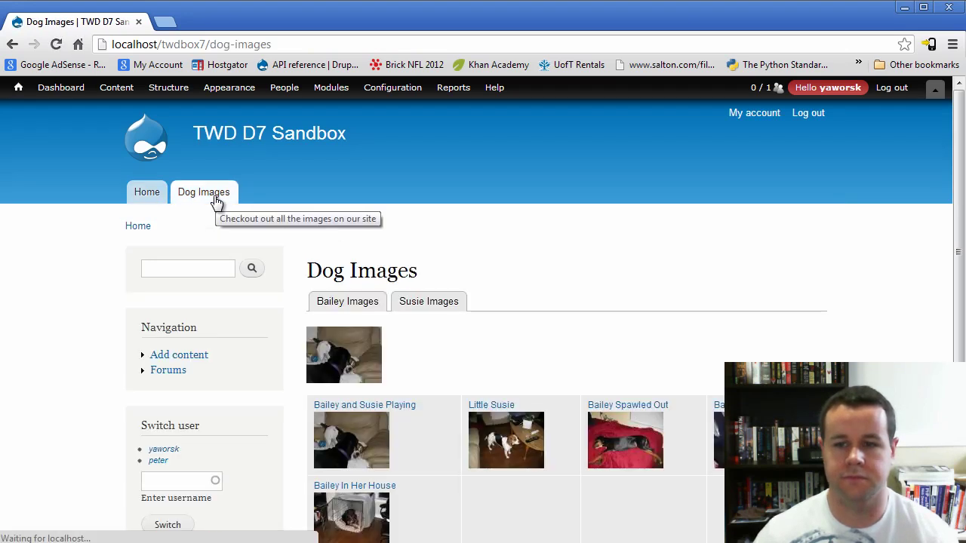
scroll(572, 305, down, 2)
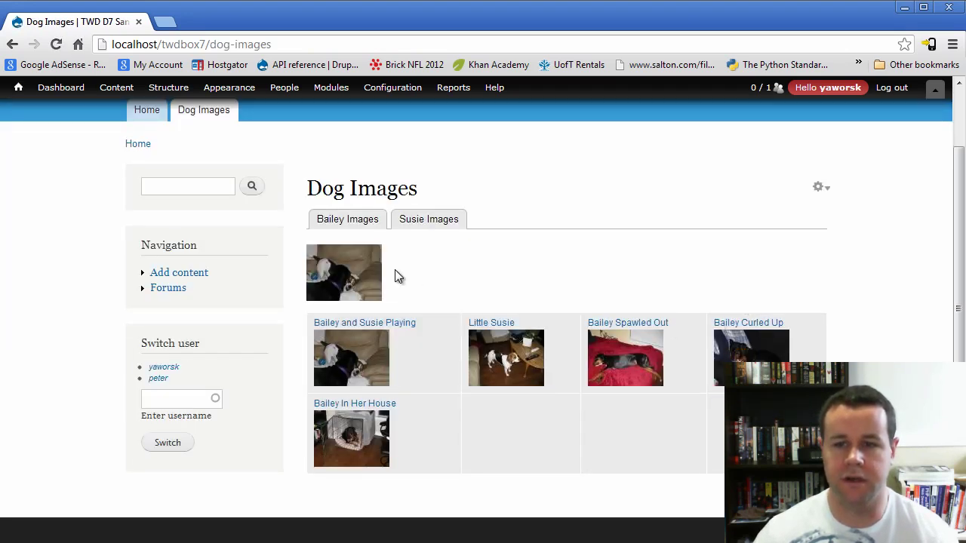
scroll(376, 338, up, 2)
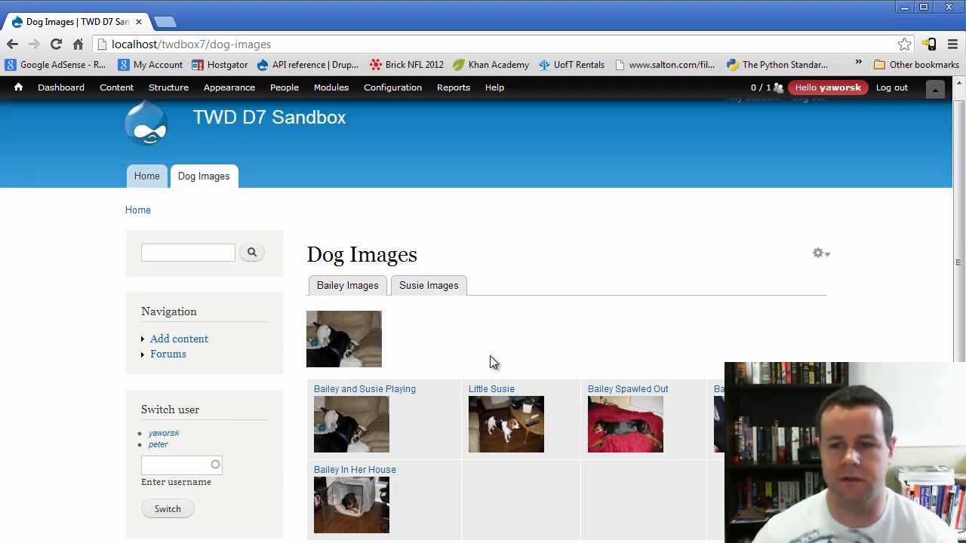
Return to the Most Recent Dog Image attachment display and set its Content: Image field to the banner_style image style for this attachment only
click(821, 255)
click(818, 277)
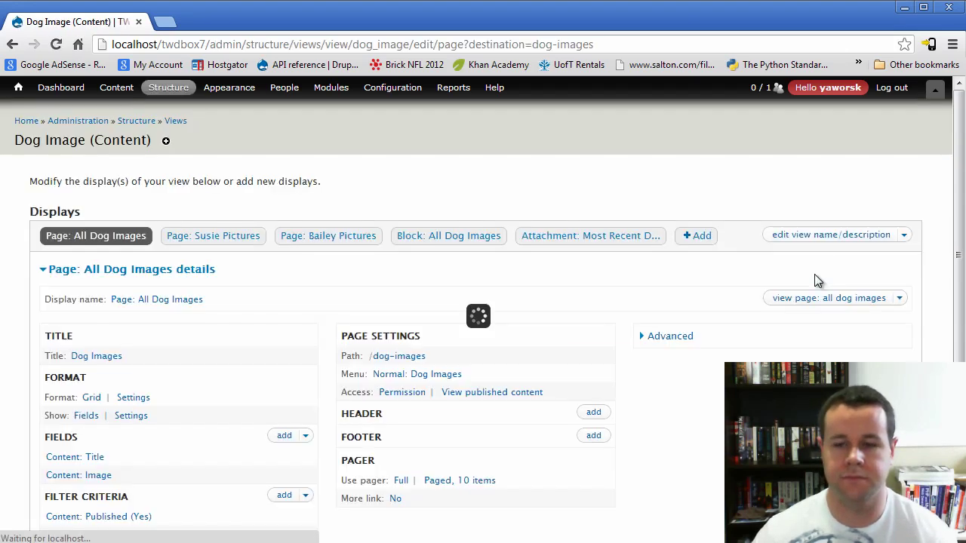
scroll(291, 375, down, 1)
click(593, 212)
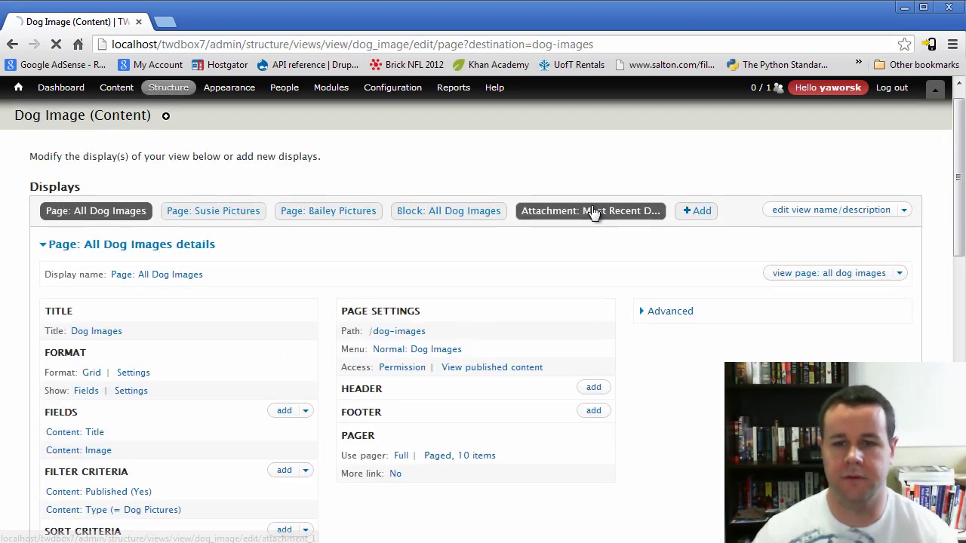
scroll(241, 355, down, 2)
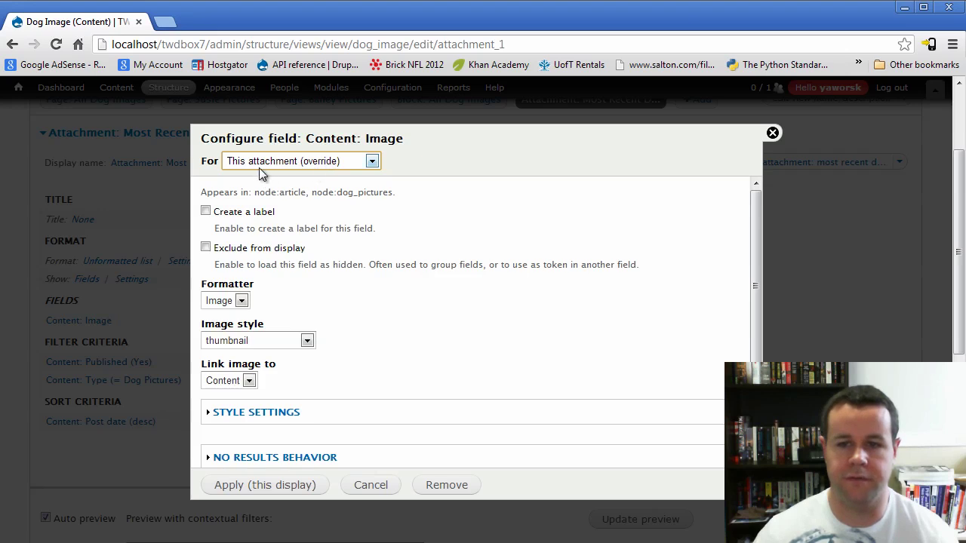
click(273, 341)
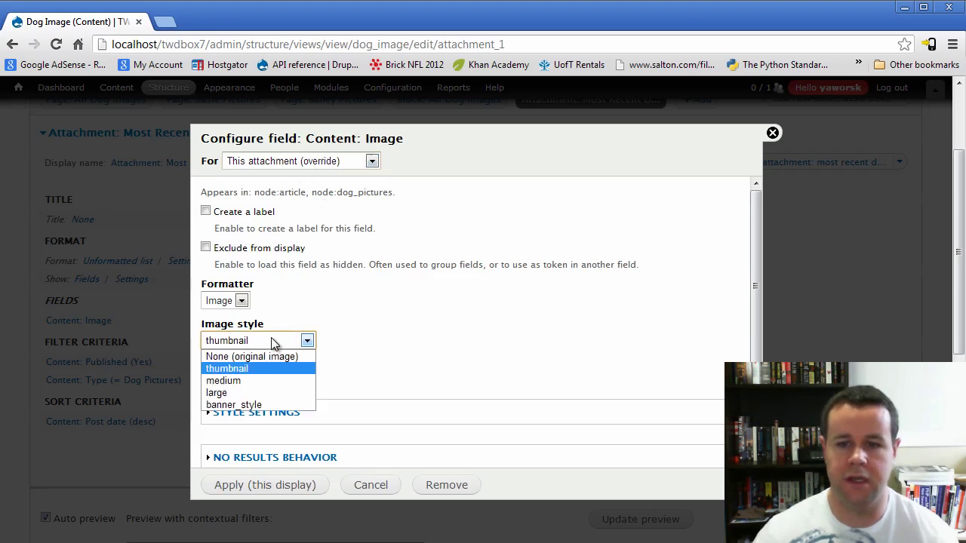
click(252, 404)
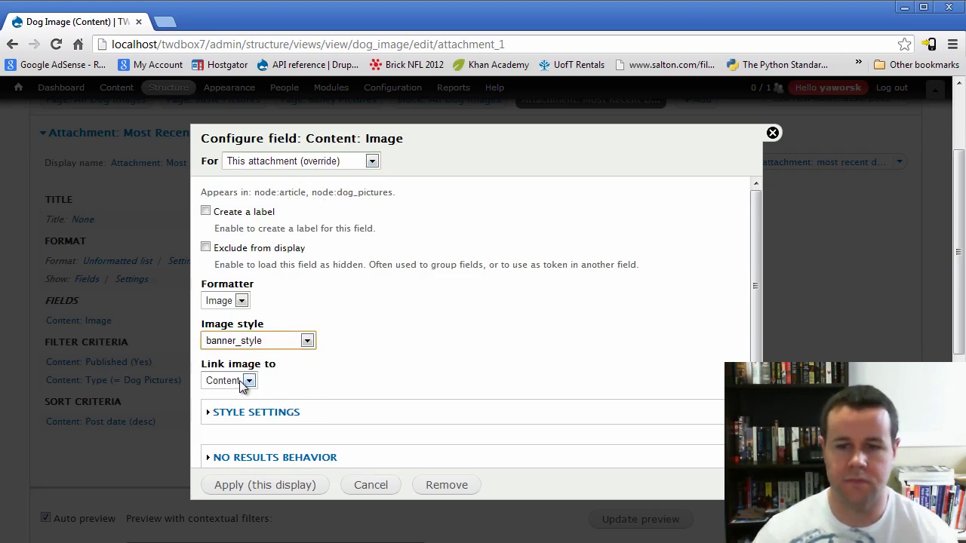
click(287, 485)
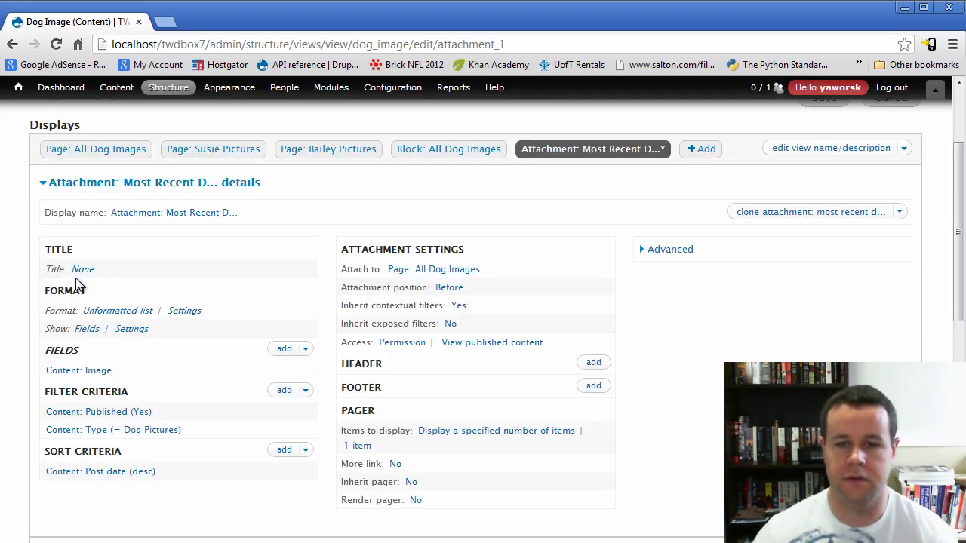
Override the attachment display's title with "Recently Added" and save the Dog Image view
click(81, 271)
click(291, 309)
text(The Most)
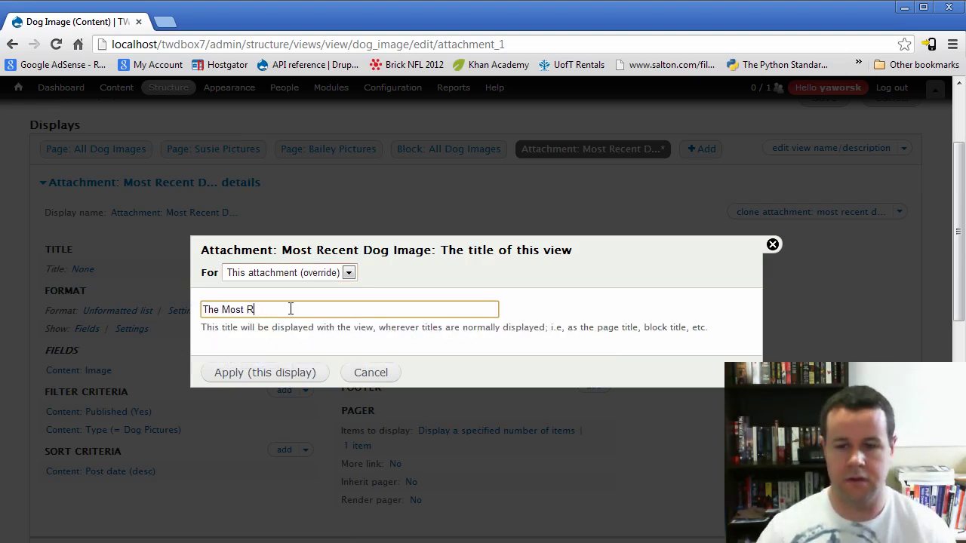
text(Recently Added)
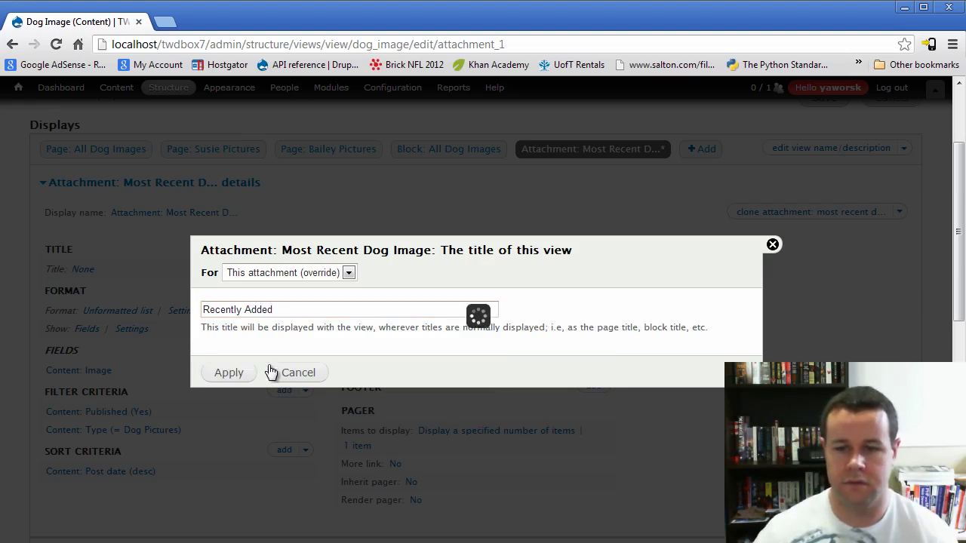
click(272, 373)
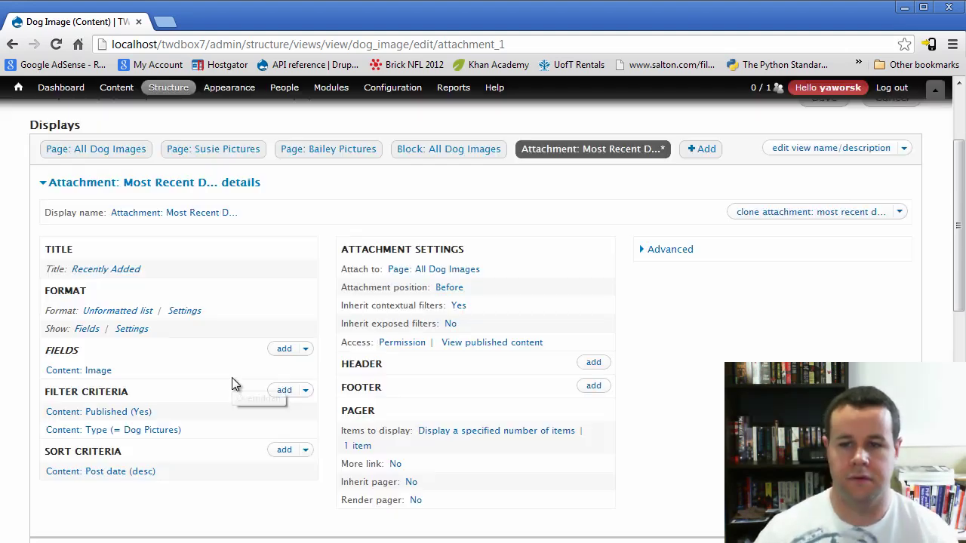
scroll(857, 259, up, 1)
click(824, 138)
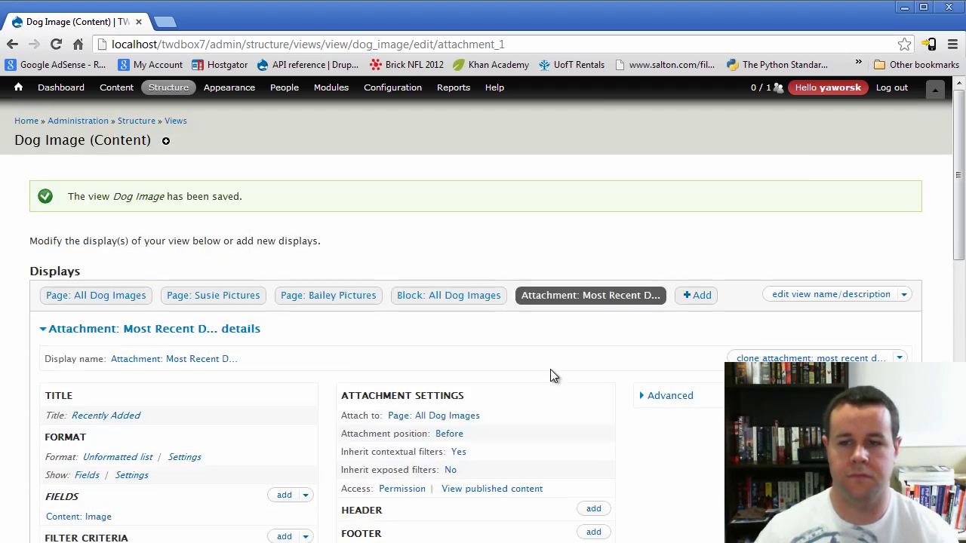
Load the dog-images page and examine the attached banner image above the grid of all dog pictures
click(224, 44)
click(210, 45)
key(shift+End)
text(dog-images)
key(Return)
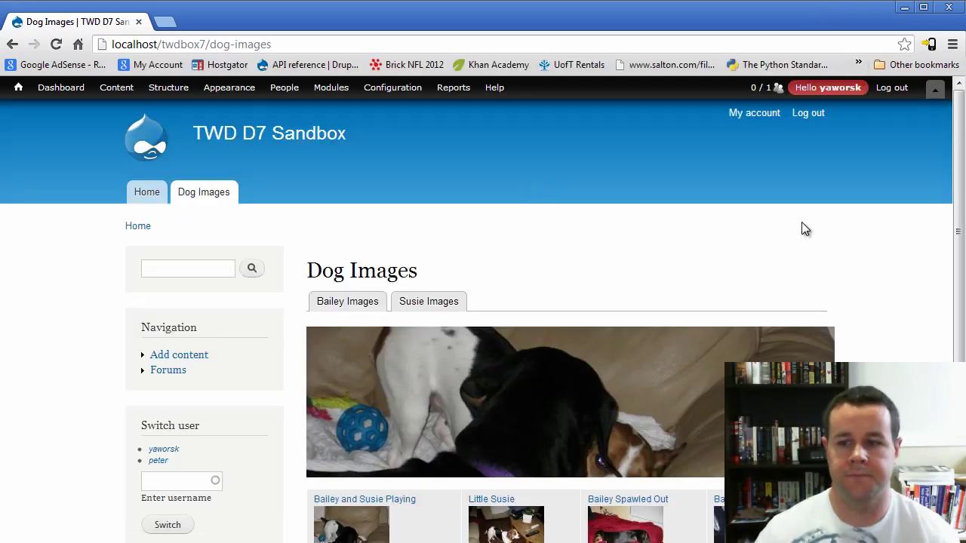
scroll(887, 249, down, 2)
scroll(887, 252, down, 1)
scroll(887, 252, up, 3)
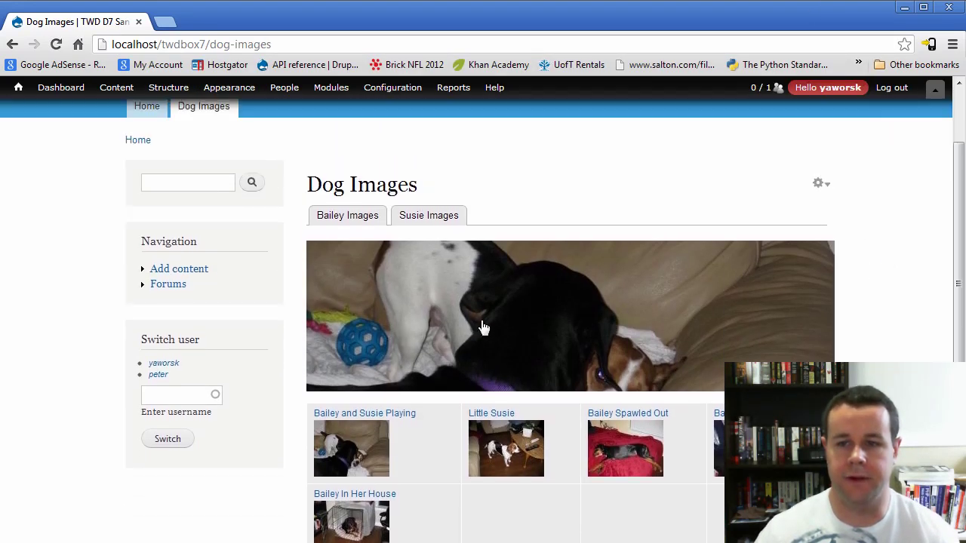
scroll(453, 362, up, 1)
scroll(543, 325, down, 2)
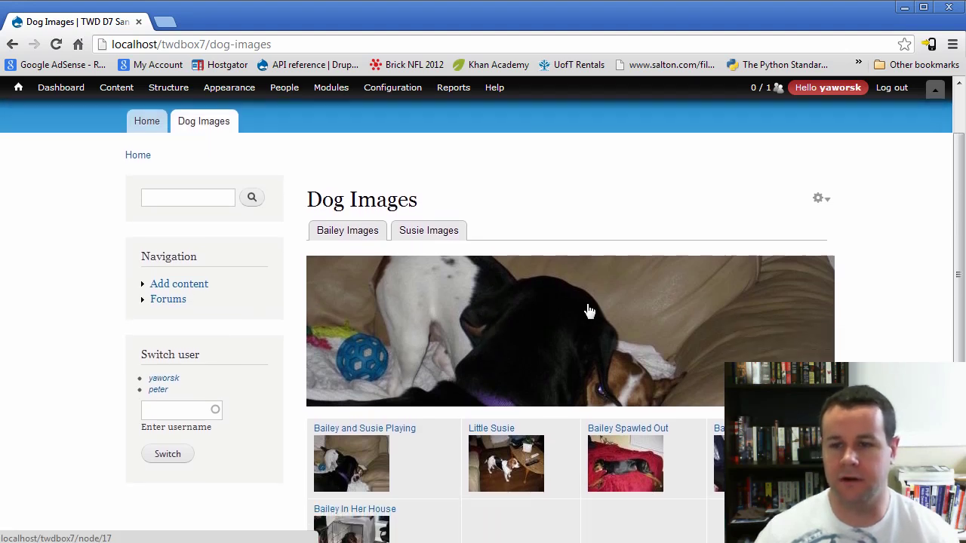
scroll(880, 279, down, 2)
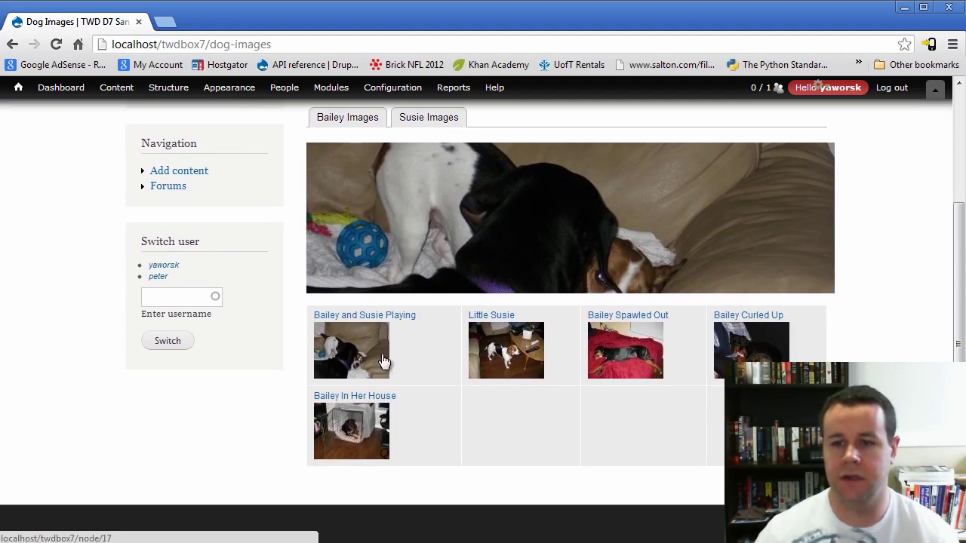
scroll(564, 409, up, 1)
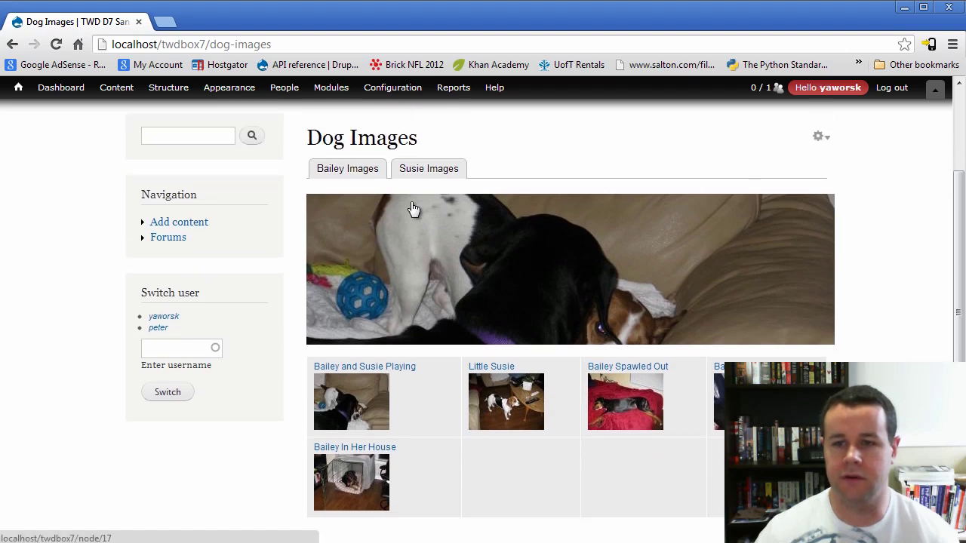
Check the Bailey Images and Susie Images subpages for the attachment and go back to the main Dog Images page
click(365, 122)
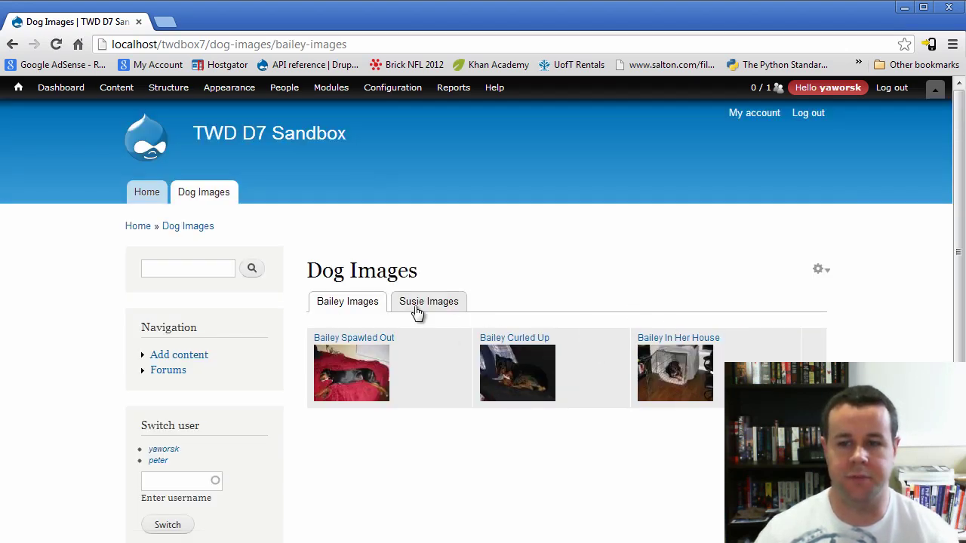
click(415, 308)
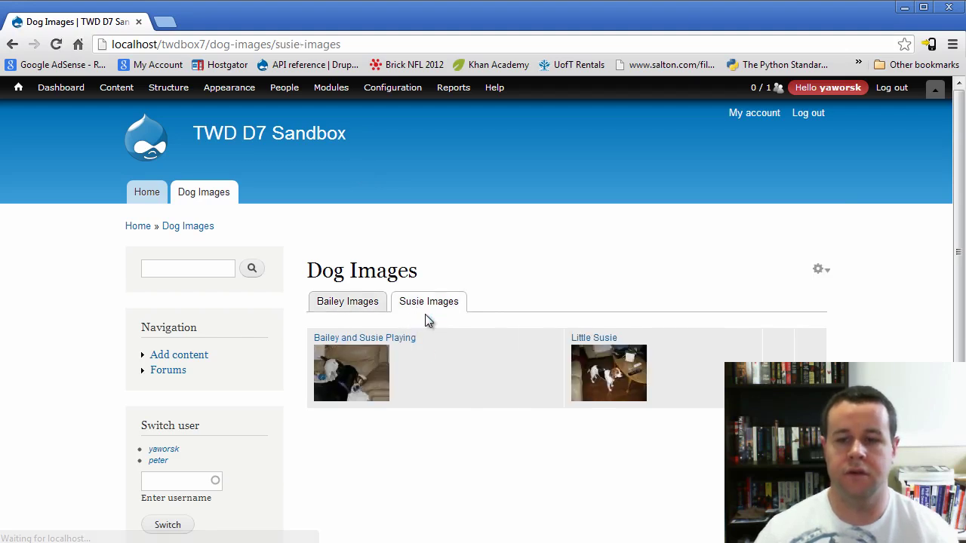
click(187, 228)
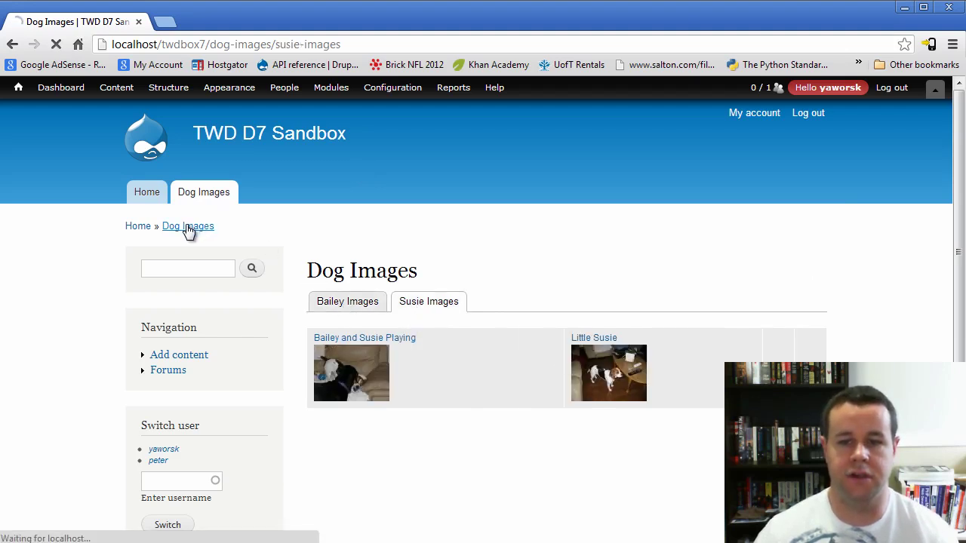
scroll(903, 214, down, 2)
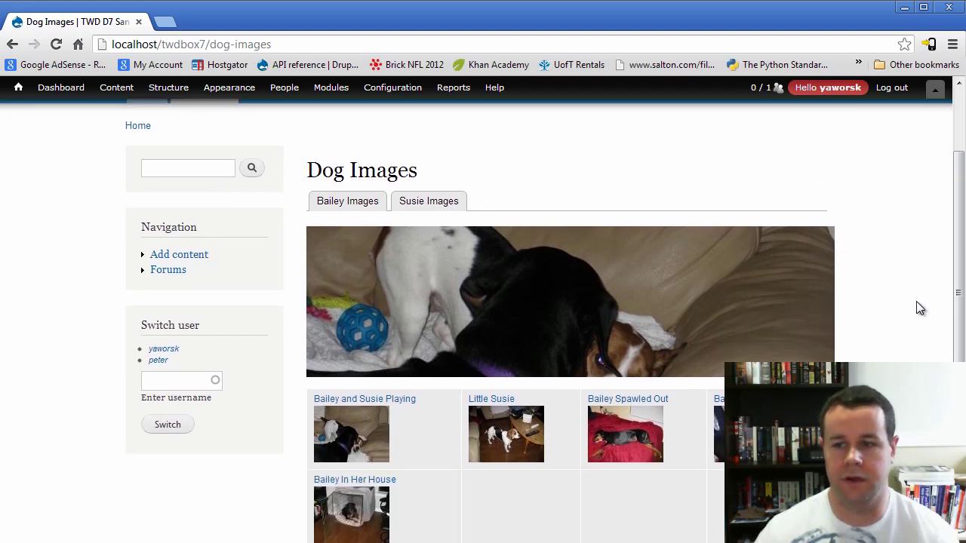
scroll(893, 323, up, 1)
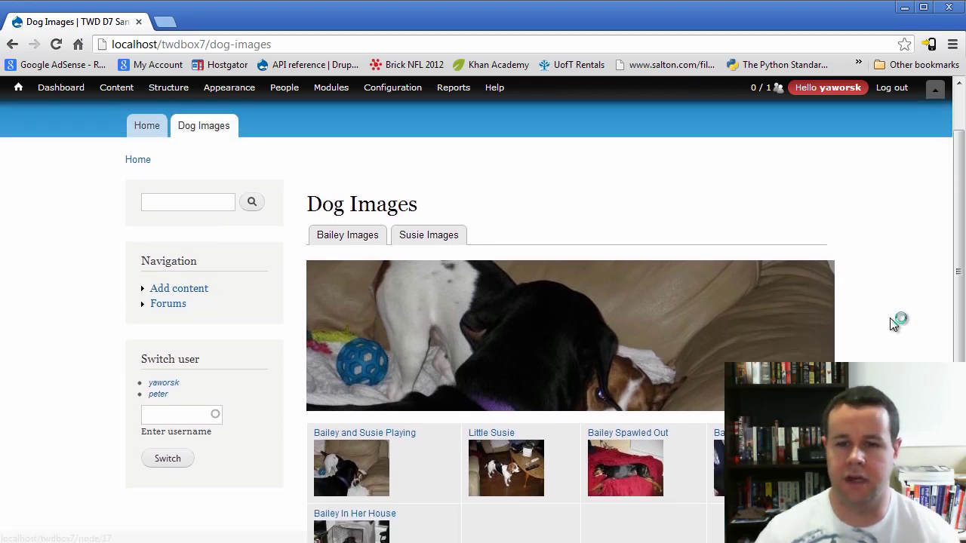
Reopen the Dog Image view from the page and review the settings of the Most Recent Dog Image attachment display
scroll(893, 323, up, 1)
mouse_move(819, 271)
click(821, 254)
click(813, 271)
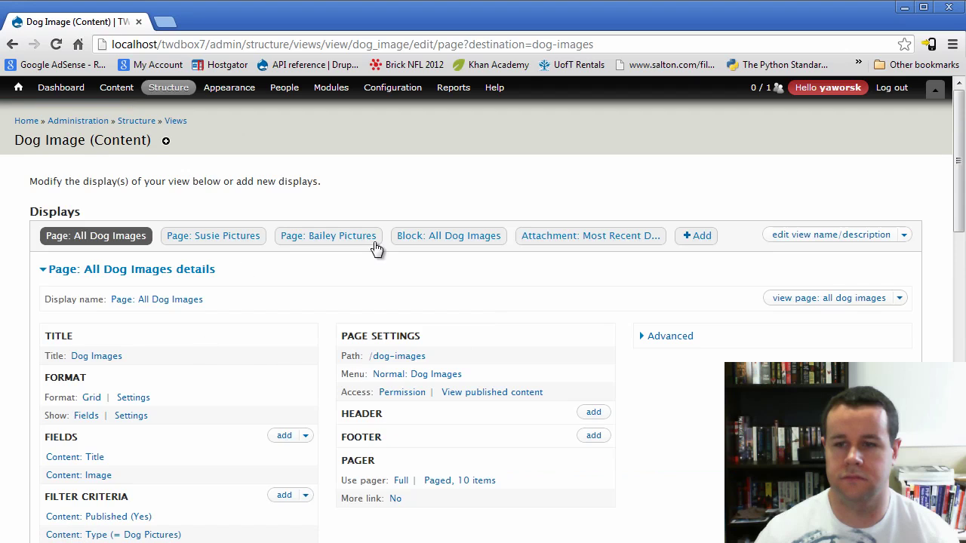
click(553, 238)
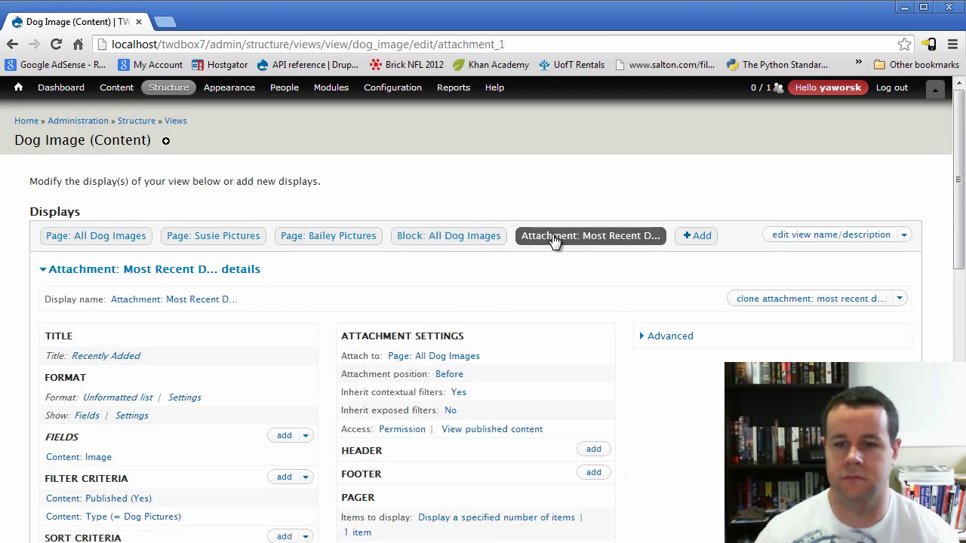
scroll(553, 240, down, 2)
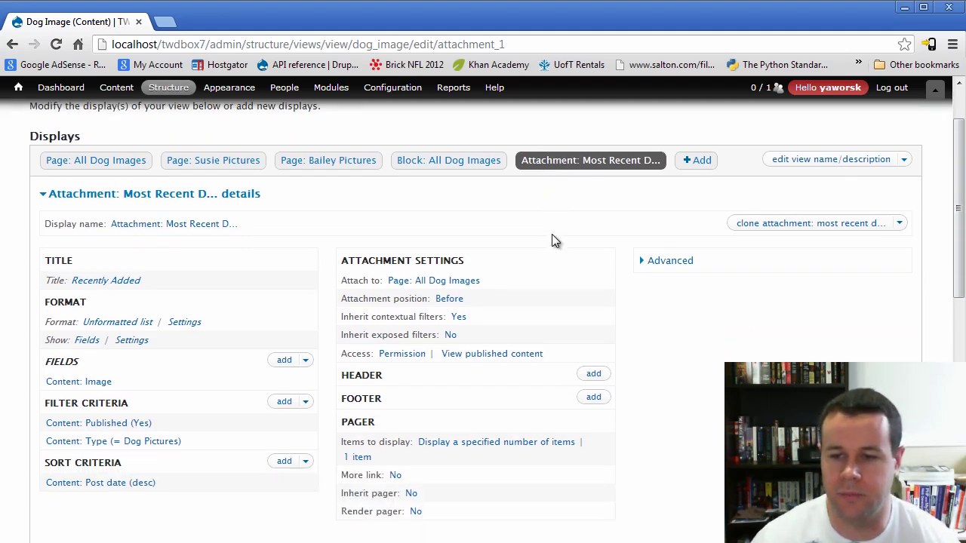
scroll(551, 240, up, 2)
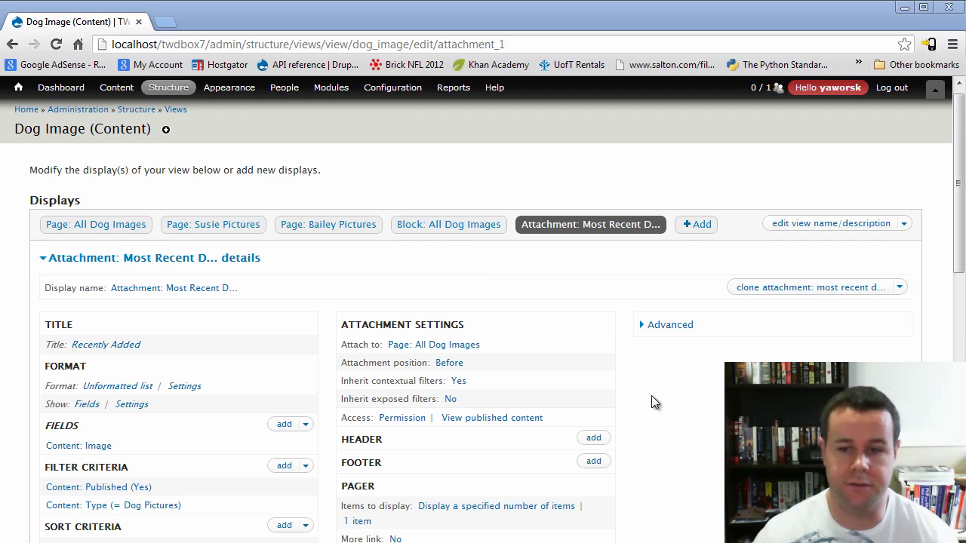
scroll(670, 399, down, 2)
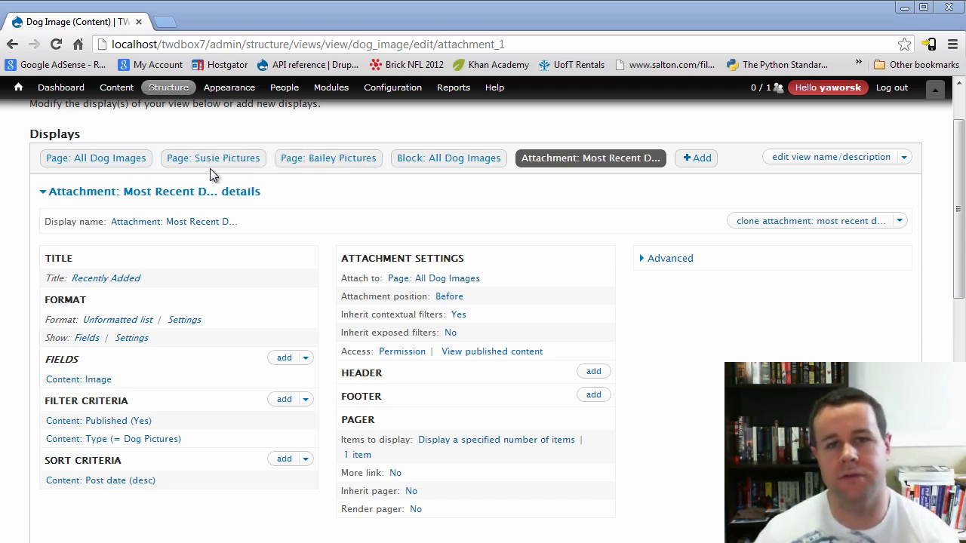
Add a new page display to the Dog Image view and set its path to dog-images/all
click(702, 158)
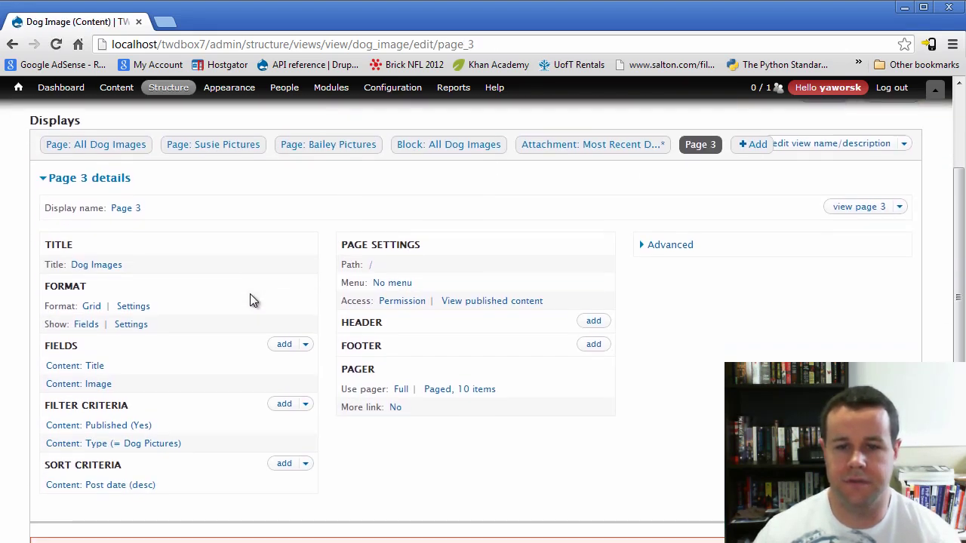
click(370, 259)
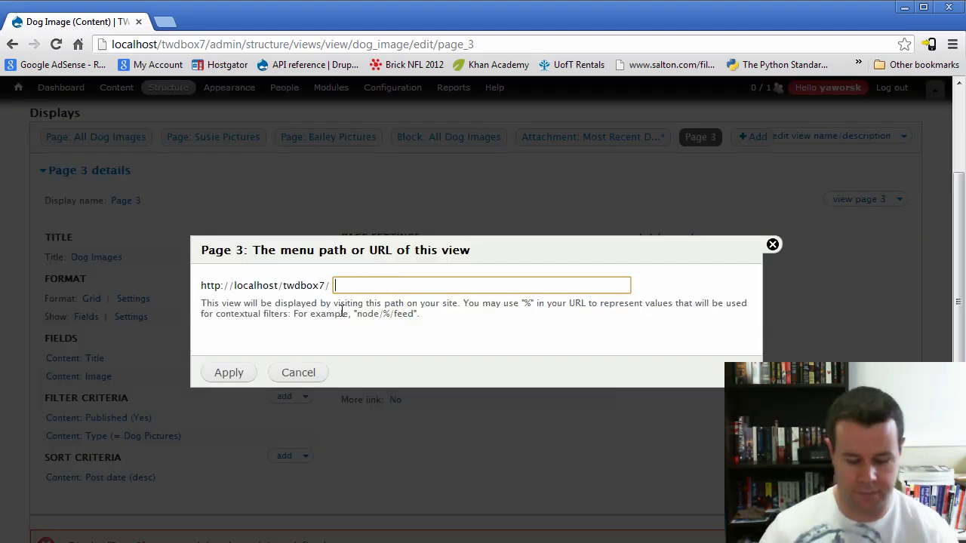
text(dog-images/all)
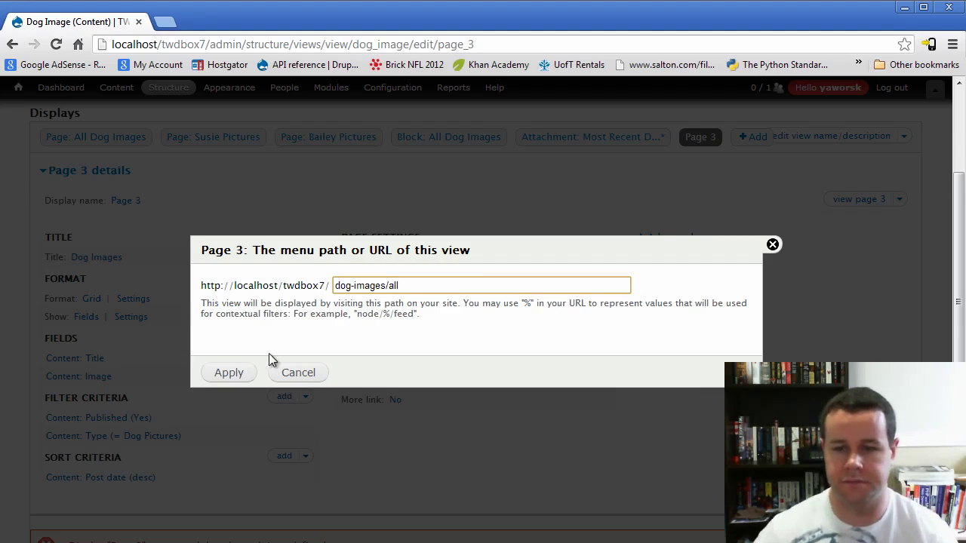
click(206, 381)
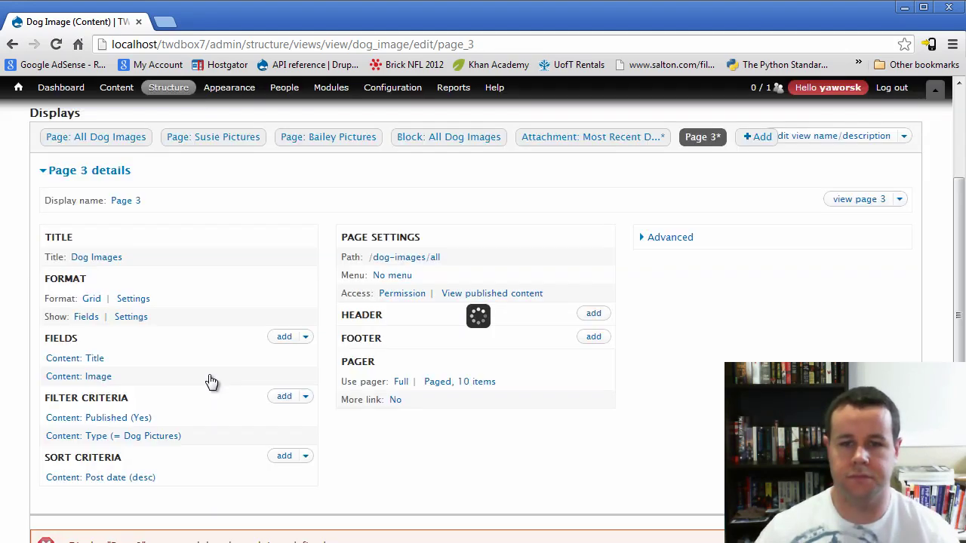
Change the new page display's title to "All Dog Images", applied to all displays except overridden ones
click(113, 260)
click(204, 311)
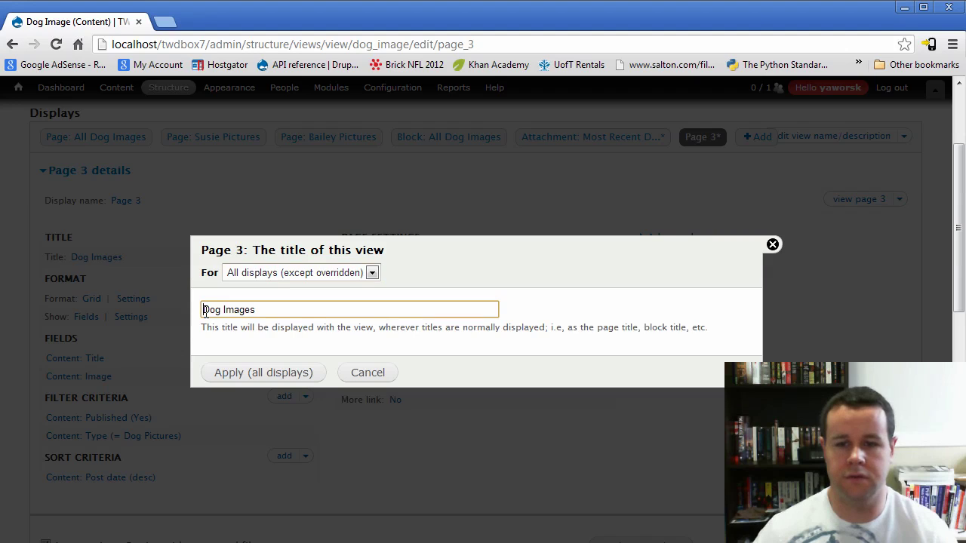
text(All)
click(269, 373)
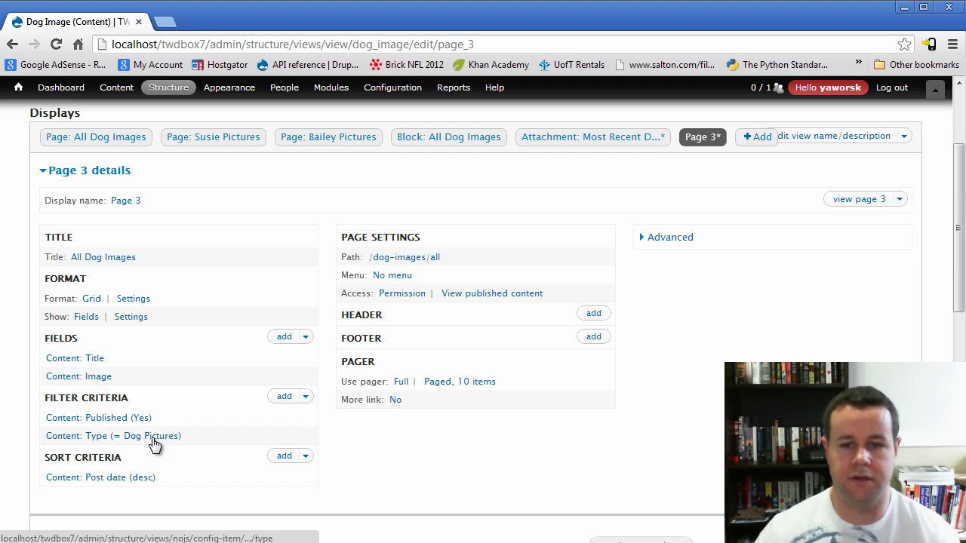
Add a Content: Dog (field_dog) filter criterion to this page display only, with Dropdown as its selection type
click(284, 400)
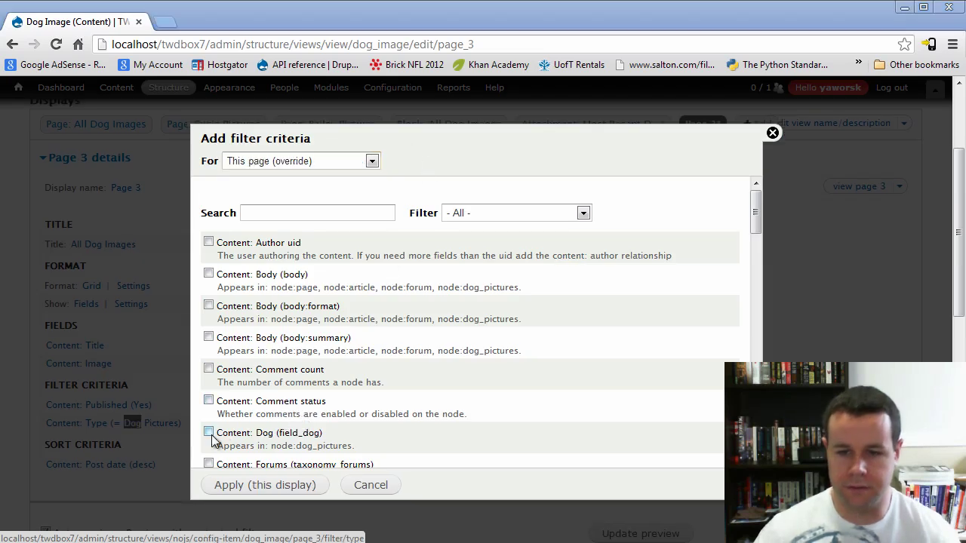
click(210, 434)
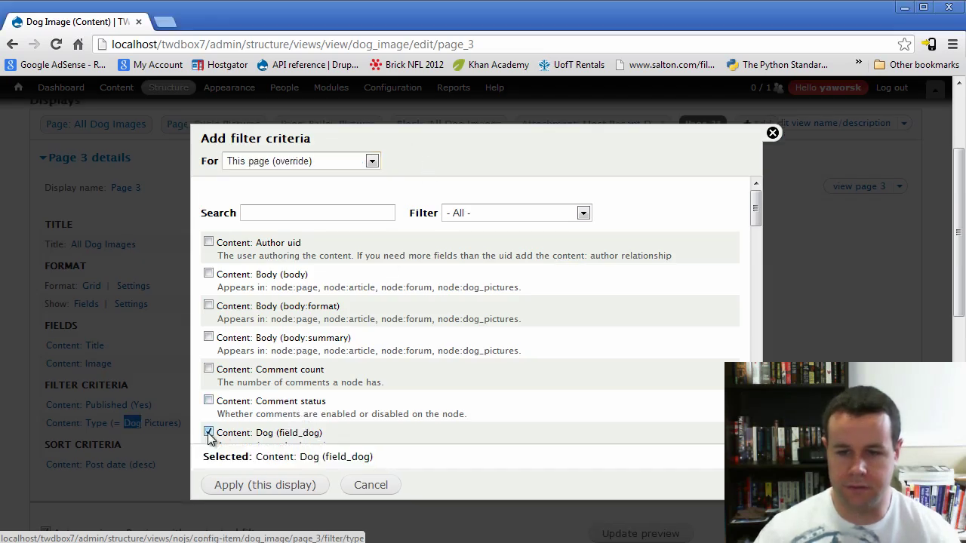
click(273, 491)
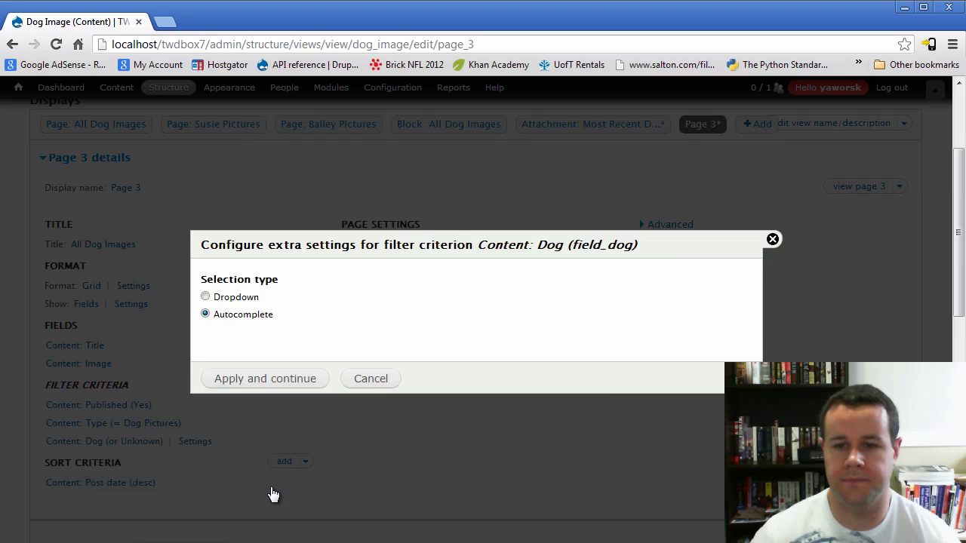
click(241, 299)
click(272, 383)
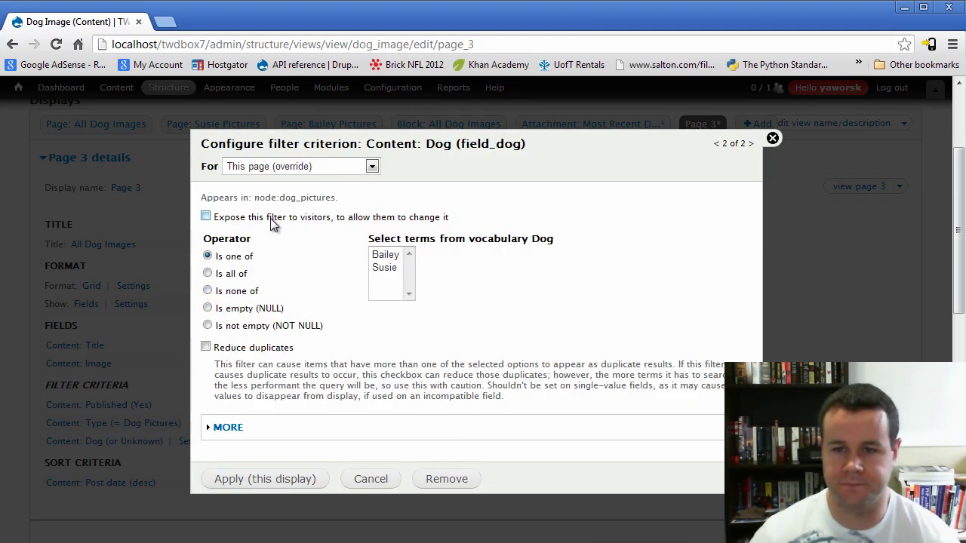
Expose the Dog filter to visitors and label it "Select a dog to filter pictures..."
click(205, 216)
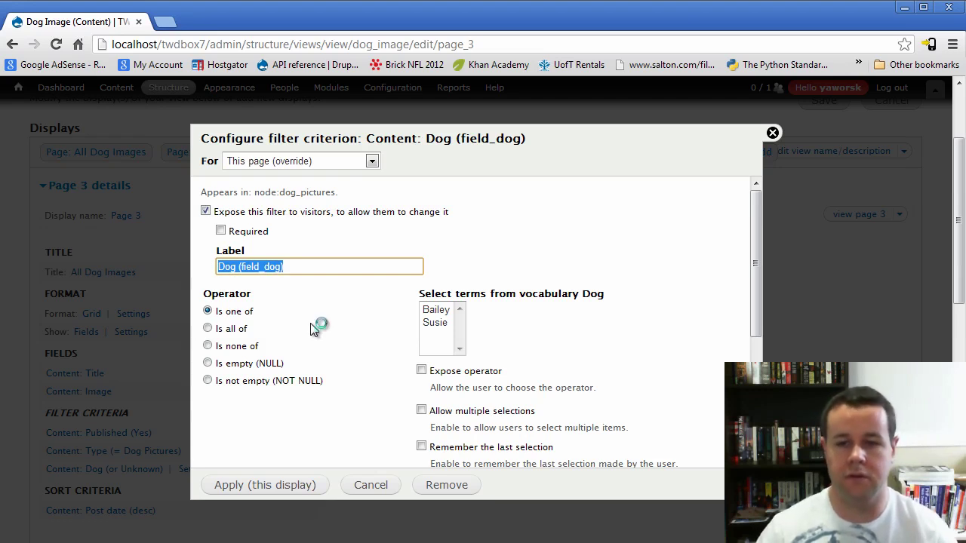
text(Select)
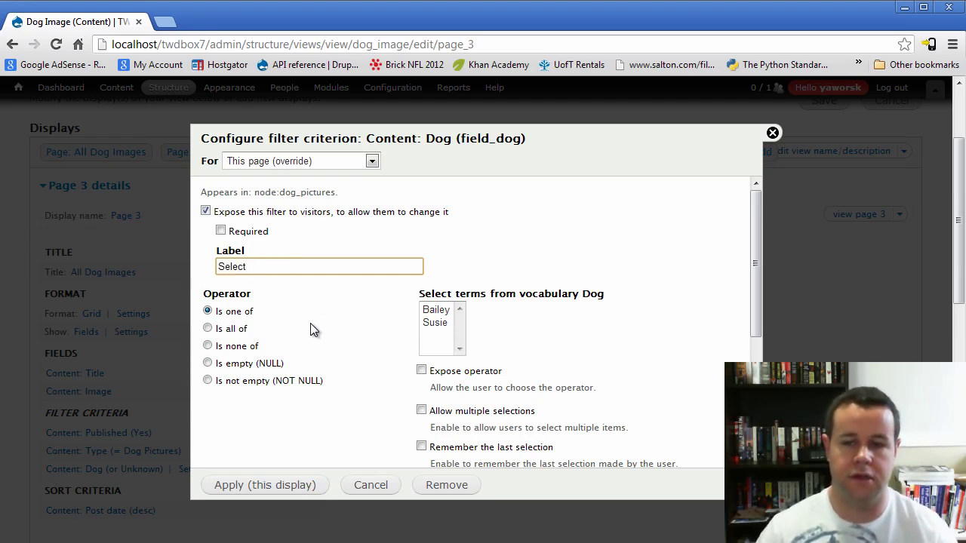
text( a dog to)
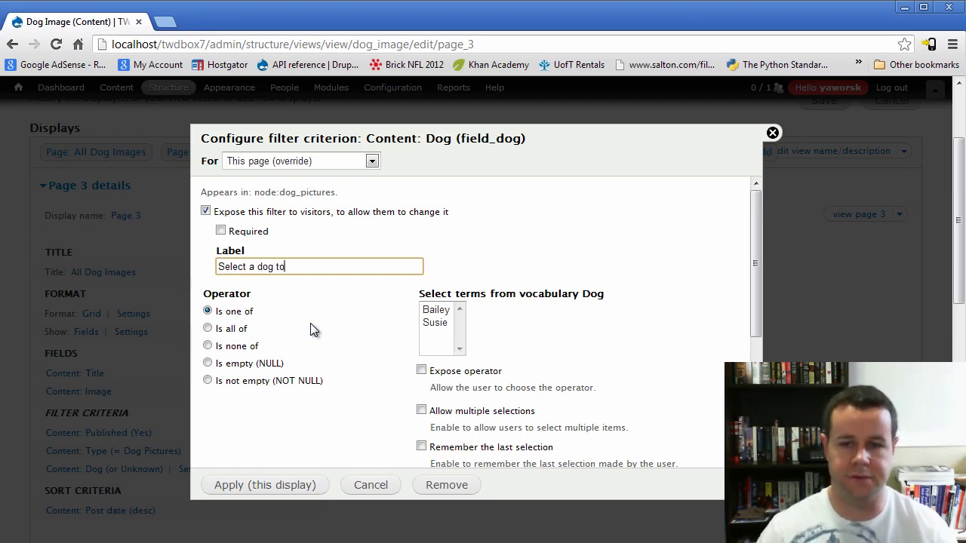
text( filter pictures...)
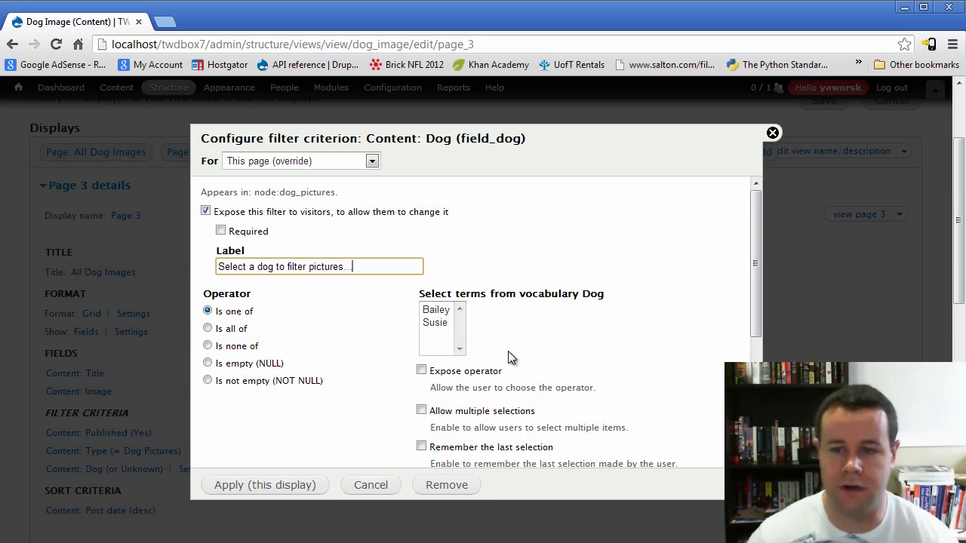
Allow visitors to make multiple selections in the exposed Dog filter
scroll(521, 359, down, 1)
click(458, 375)
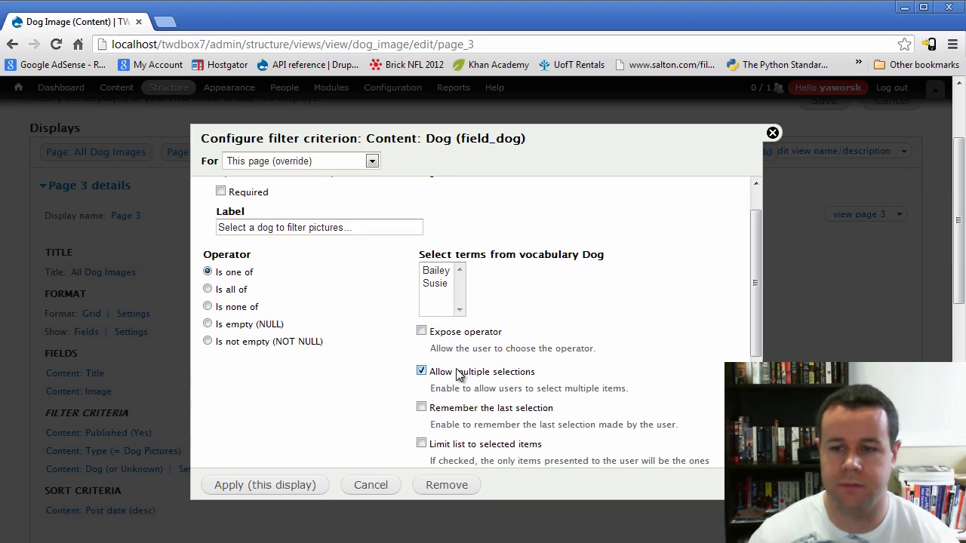
scroll(559, 349, down, 1)
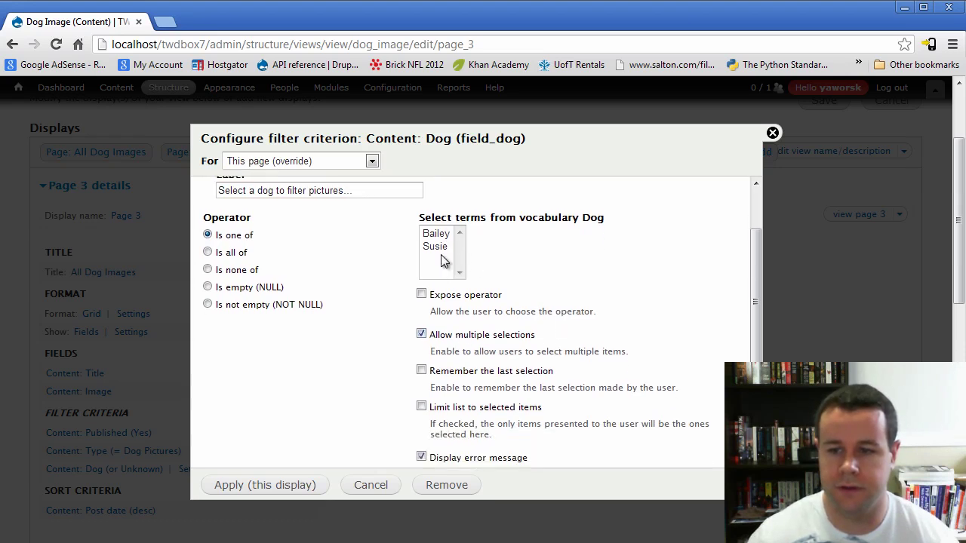
Review the Dog filter's remaining options, leaving the list unlimited, and apply the filter to this display
scroll(547, 349, down, 1)
scroll(453, 297, up, 1)
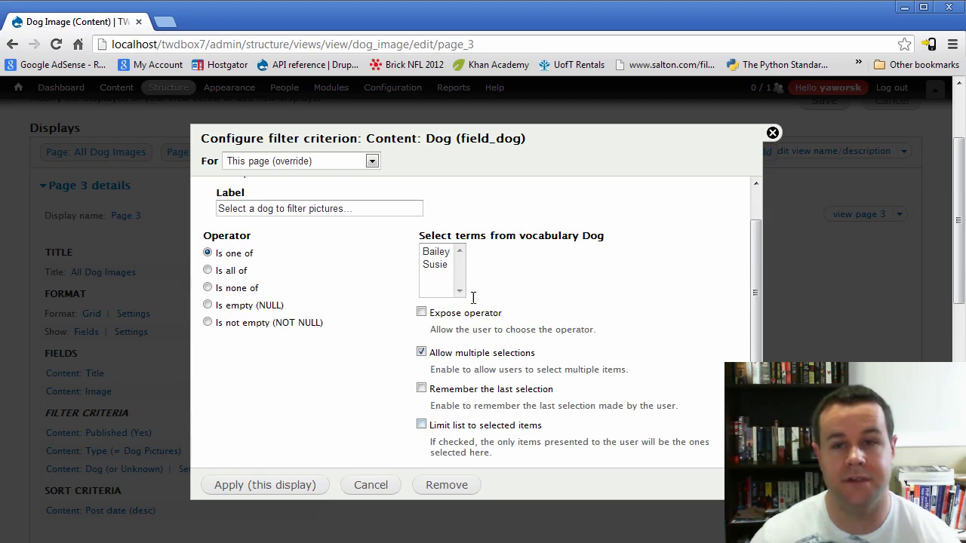
click(438, 425)
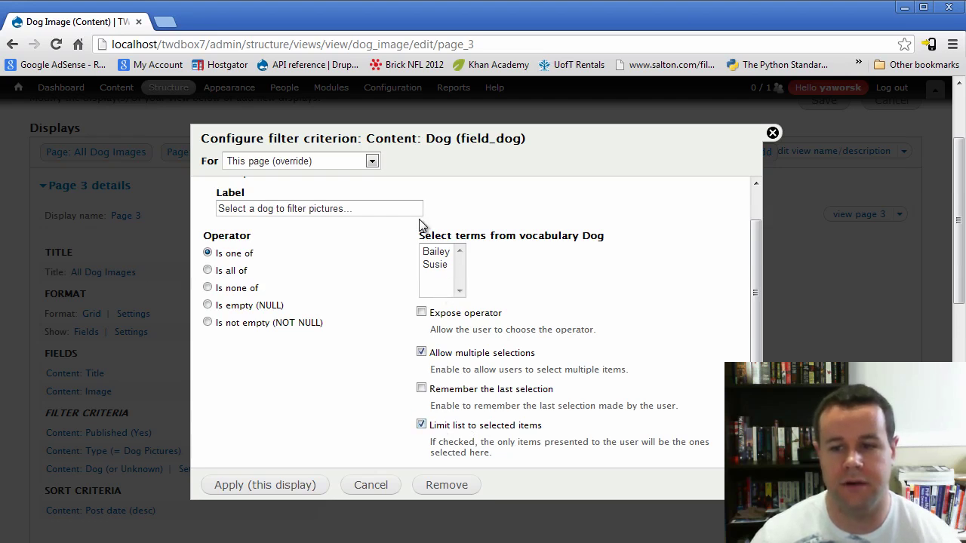
click(437, 427)
scroll(550, 405, down, 2)
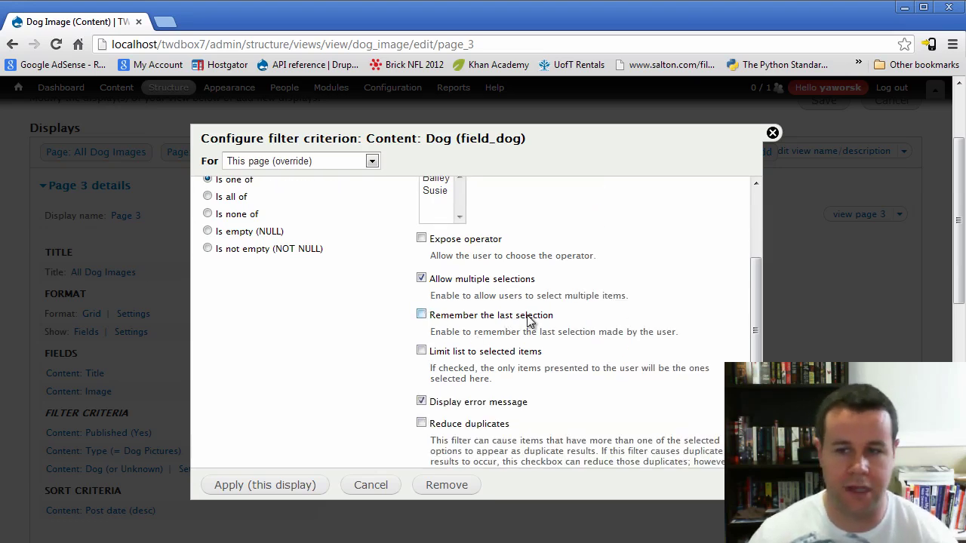
scroll(558, 370, down, 1)
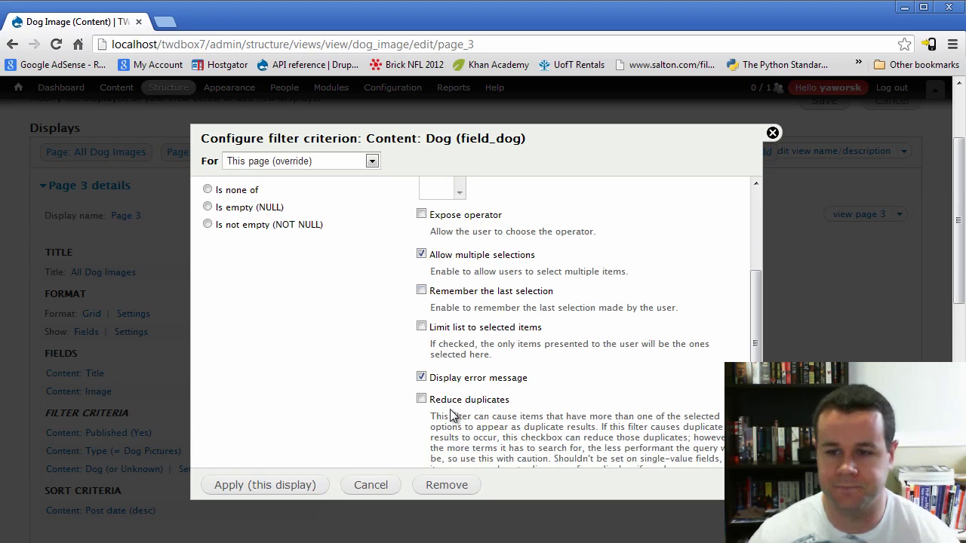
scroll(520, 388, down, 2)
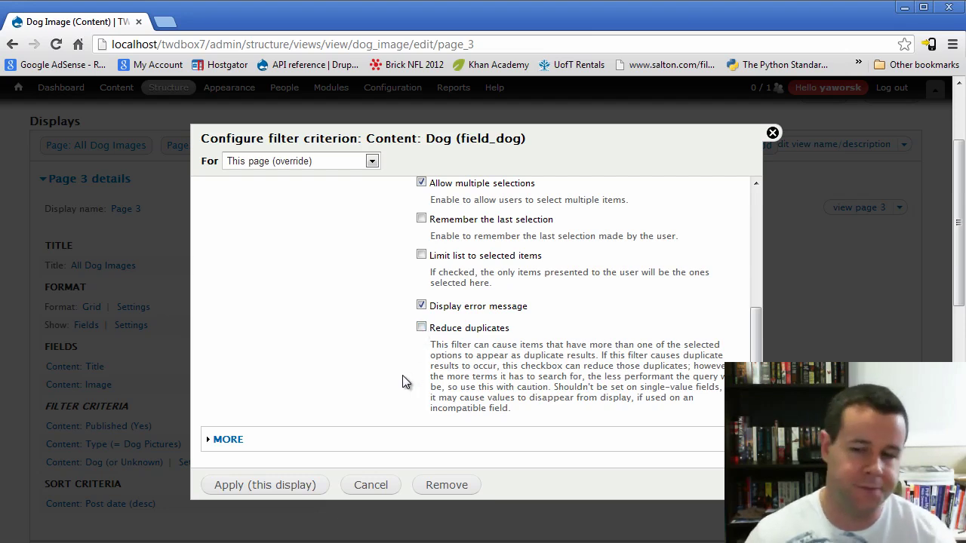
scroll(507, 376, up, 3)
scroll(507, 377, up, 3)
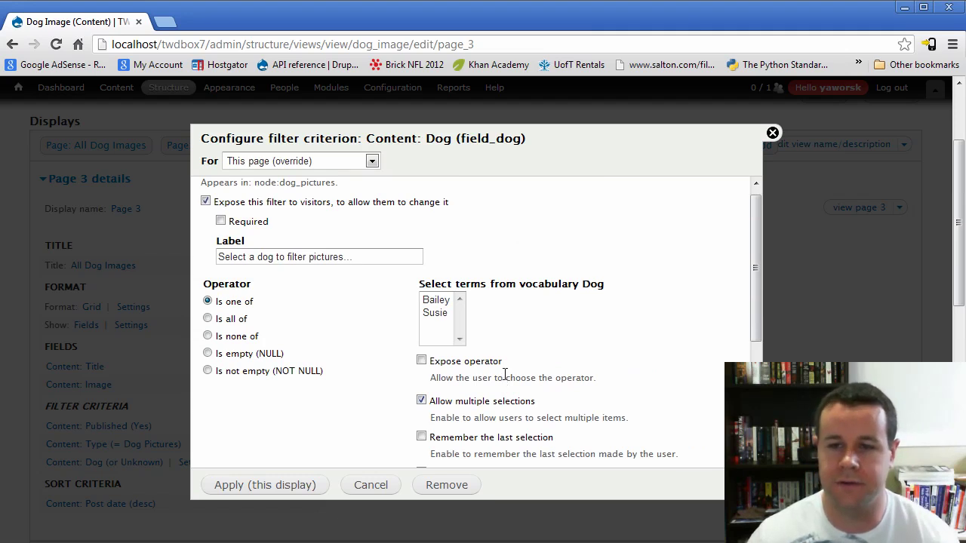
scroll(500, 367, down, 3)
scroll(412, 385, up, 4)
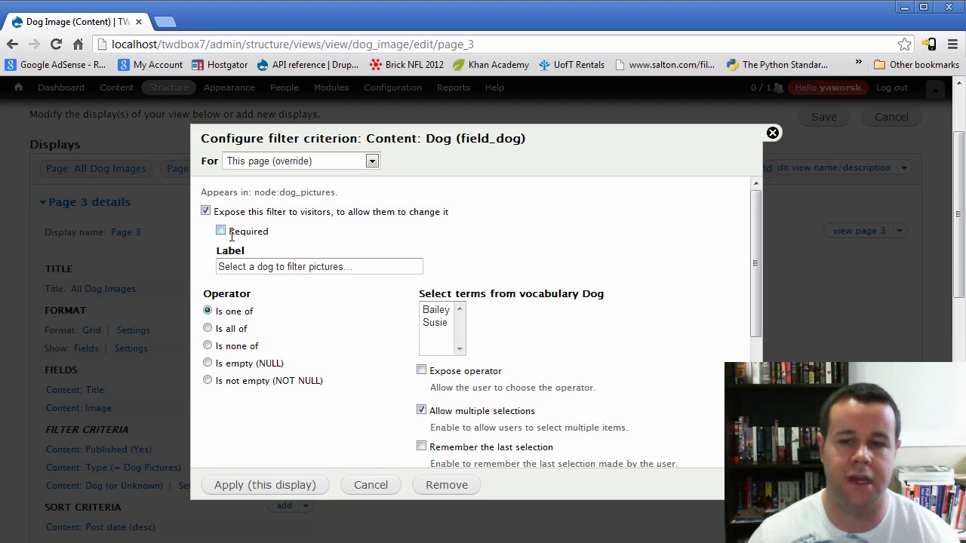
scroll(347, 388, down, 5)
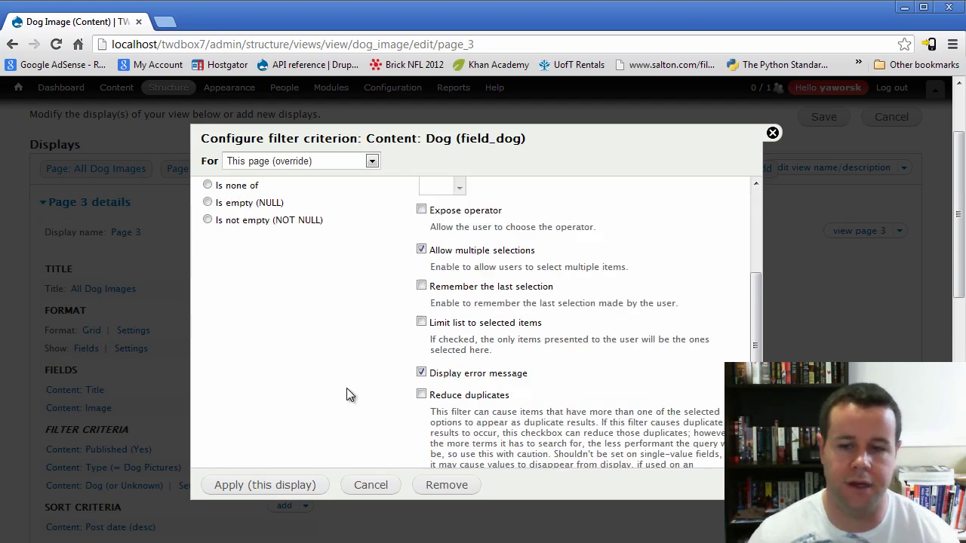
click(296, 487)
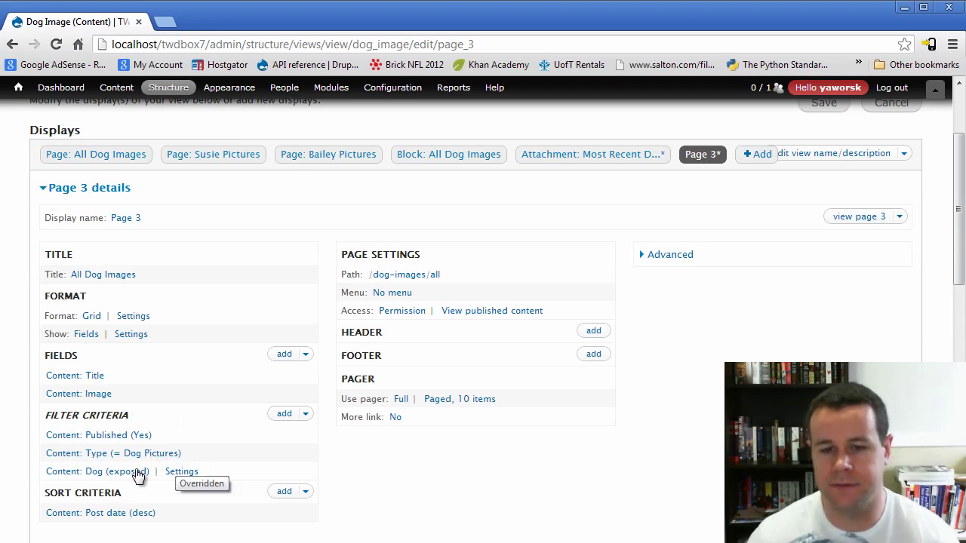
Give the new page display a menu tab entry titled "All Dogs" in the Main menu
scroll(498, 472, up, 1)
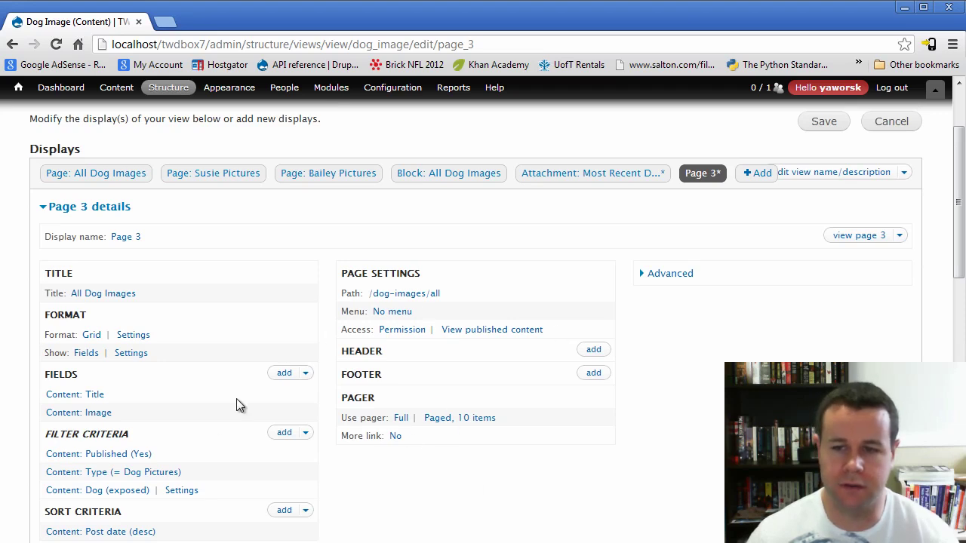
click(386, 312)
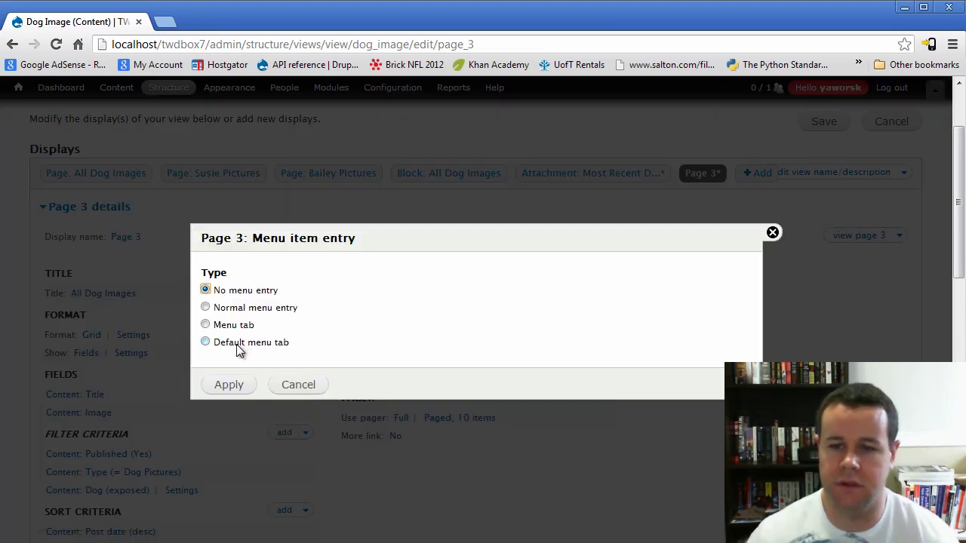
click(239, 346)
click(441, 282)
text(All Dogs)
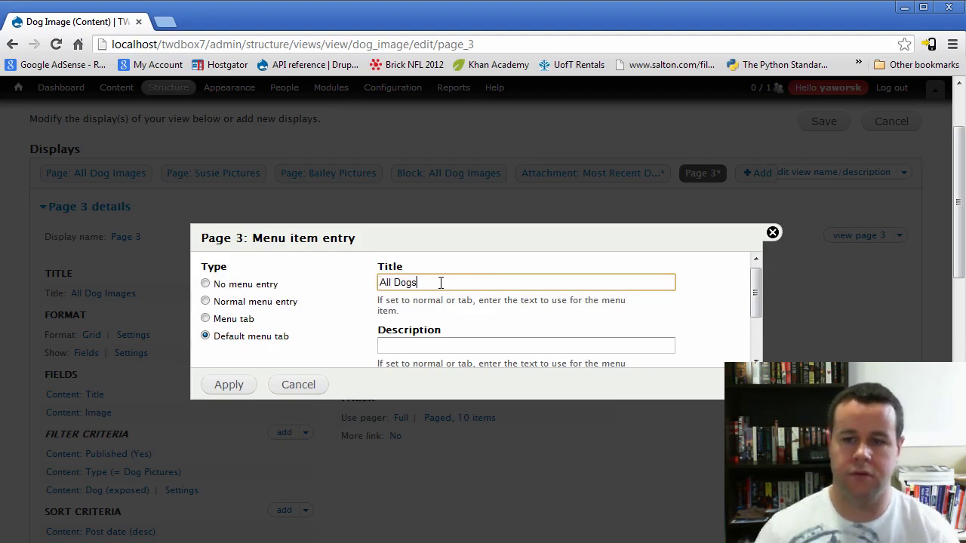
scroll(436, 287, down, 3)
scroll(327, 312, up, 3)
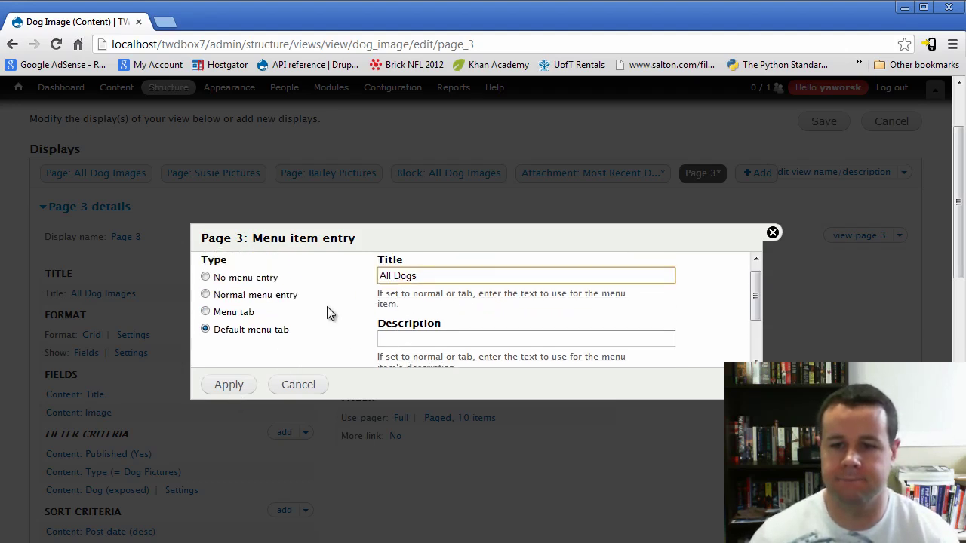
click(246, 317)
scroll(441, 331, down, 5)
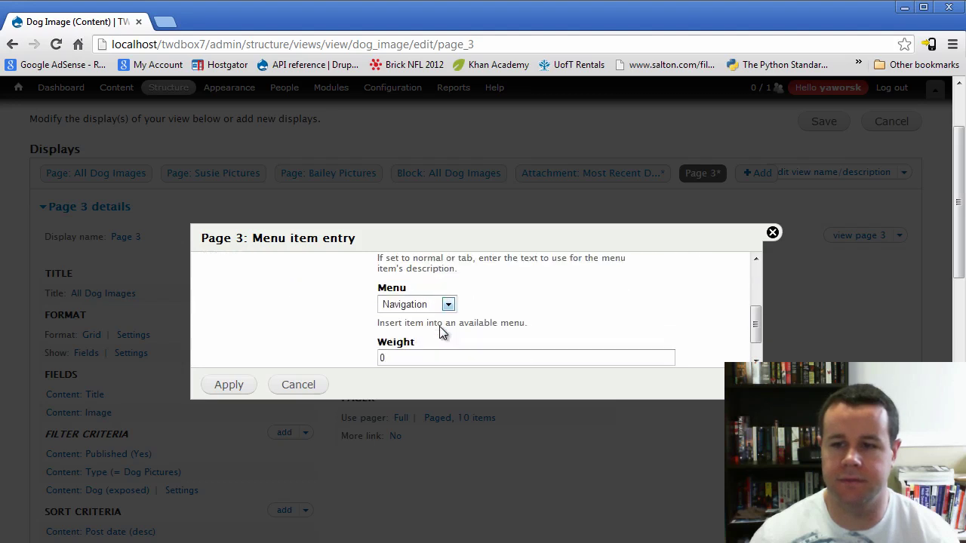
click(447, 348)
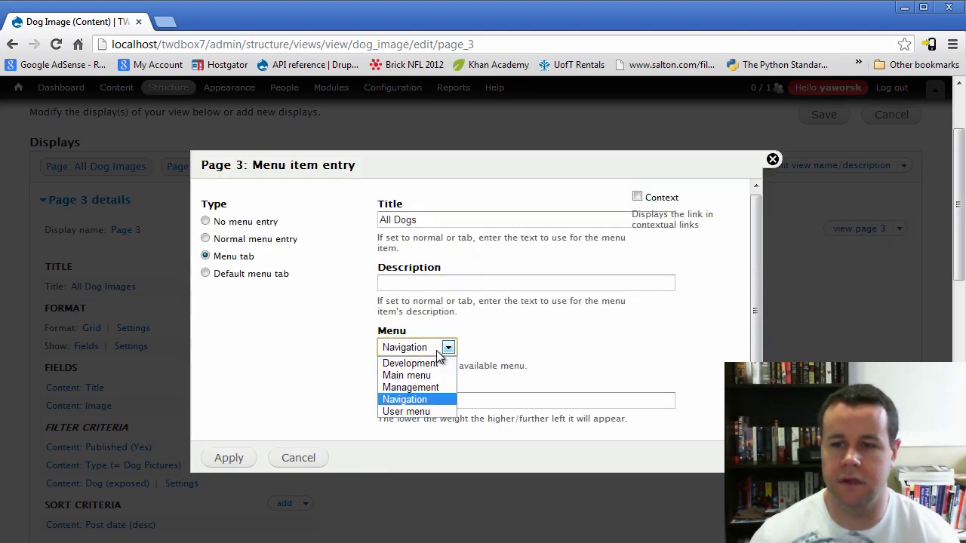
click(406, 375)
click(230, 459)
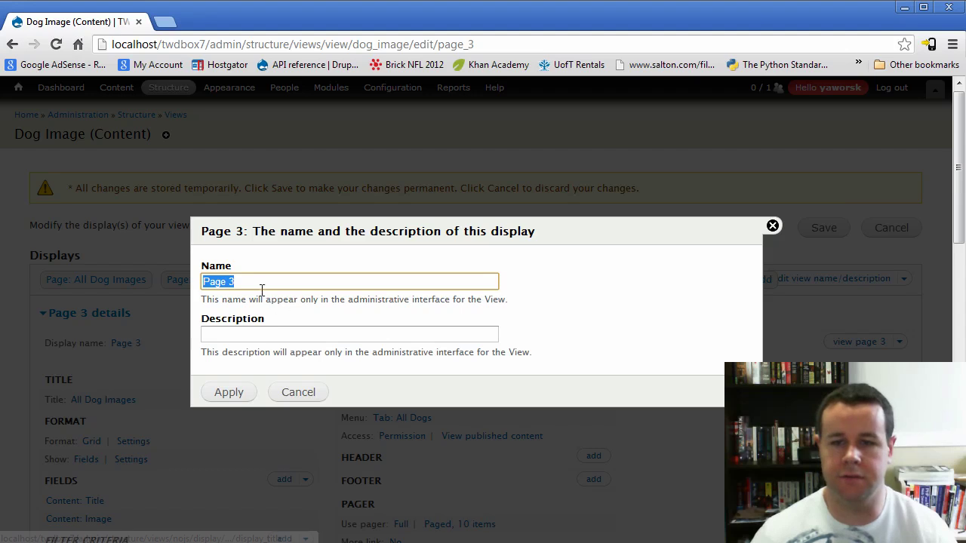
Name the new page display "Page: All Dogs with Exposed Filter" and save the Dog Image view
click(262, 284)
key(BackSpace)
key(BackSpace)
text(:" )
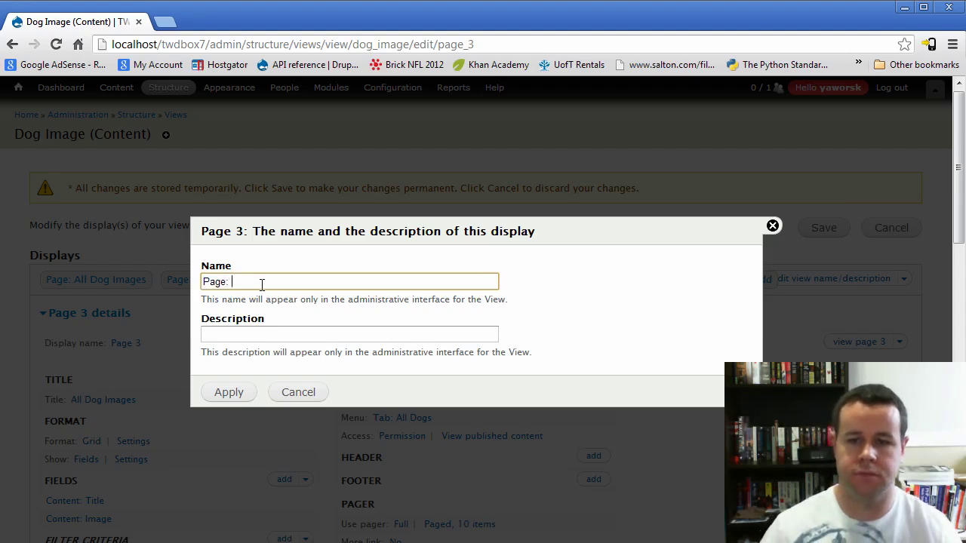
text(All Dogs with Exposed Filter)
click(230, 393)
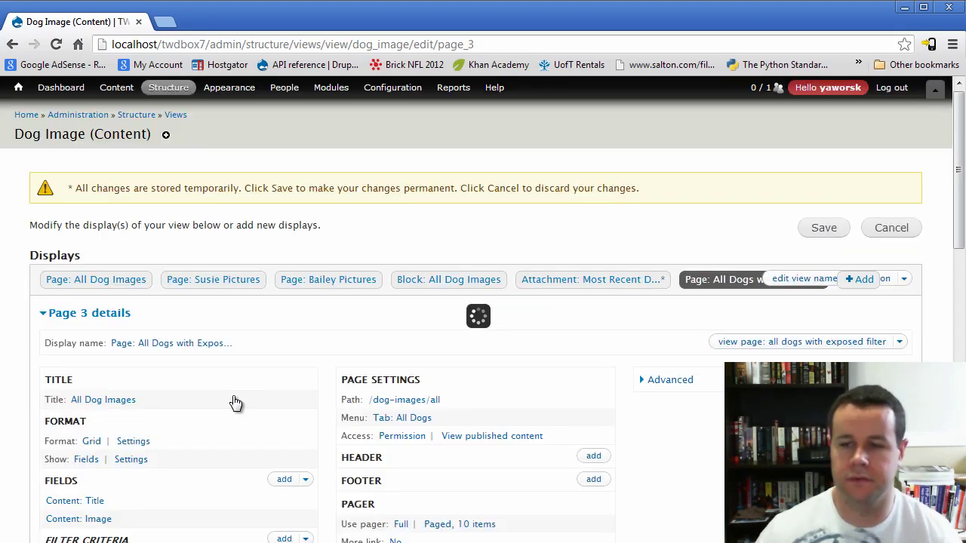
click(823, 228)
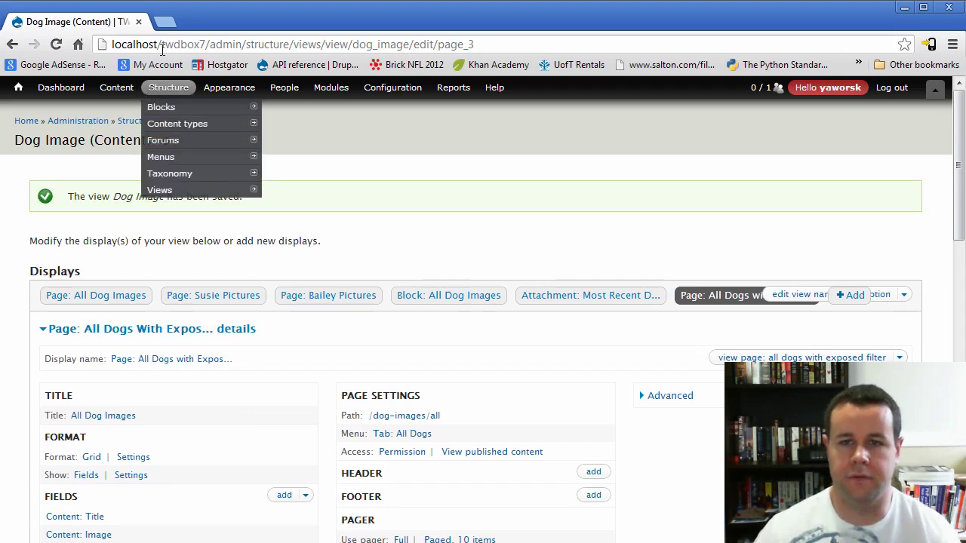
Go to the site's dog-images page and open its All Dogs subpage
drag(211, 44, 727, 44)
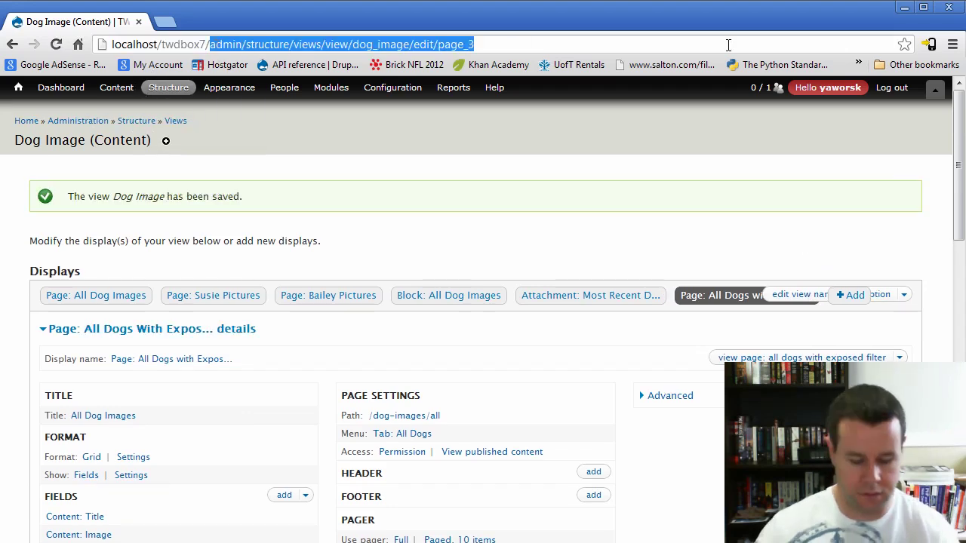
text(dog)
key(Return)
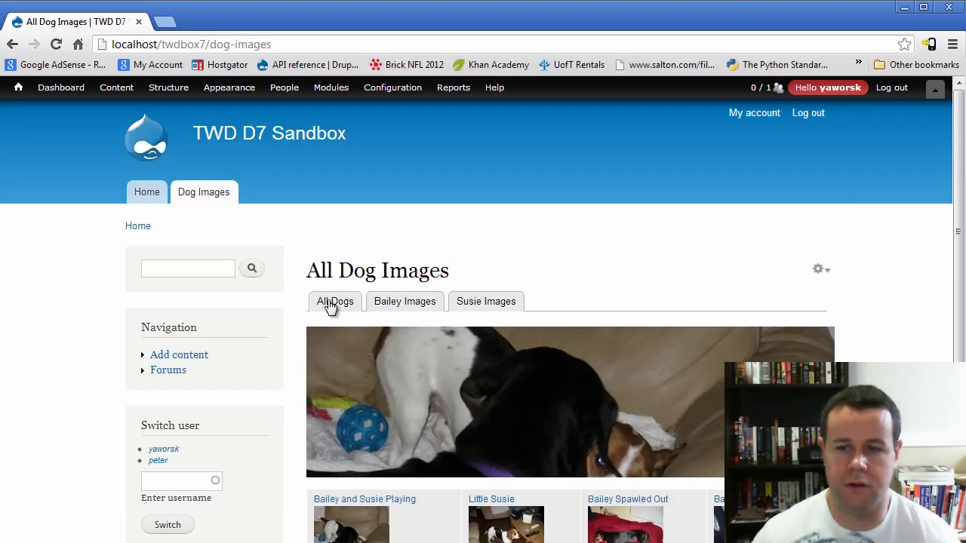
scroll(352, 249, down, 1)
scroll(349, 248, down, 1)
click(336, 214)
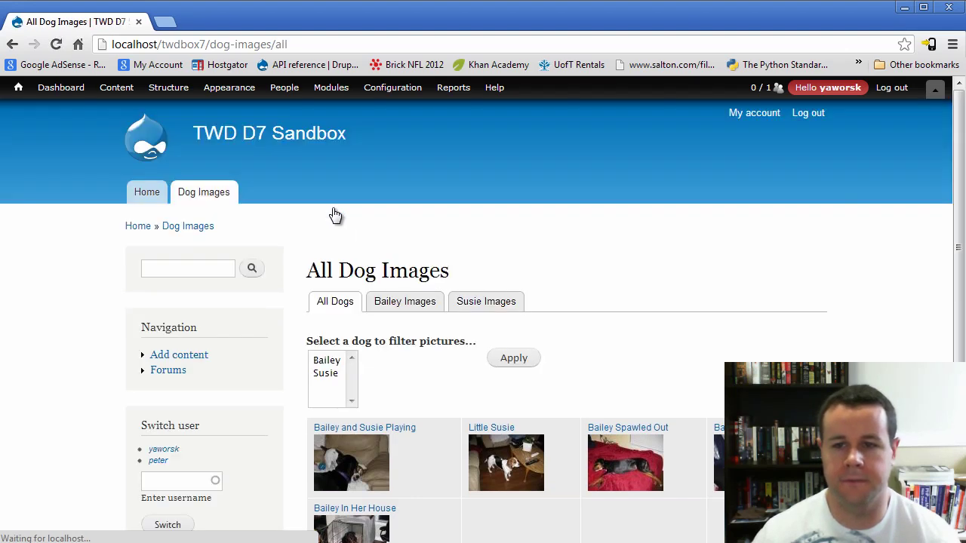
Test the exposed filter on the All Dogs page by filtering the pictures for Bailey and then for Susie
scroll(708, 248, down, 2)
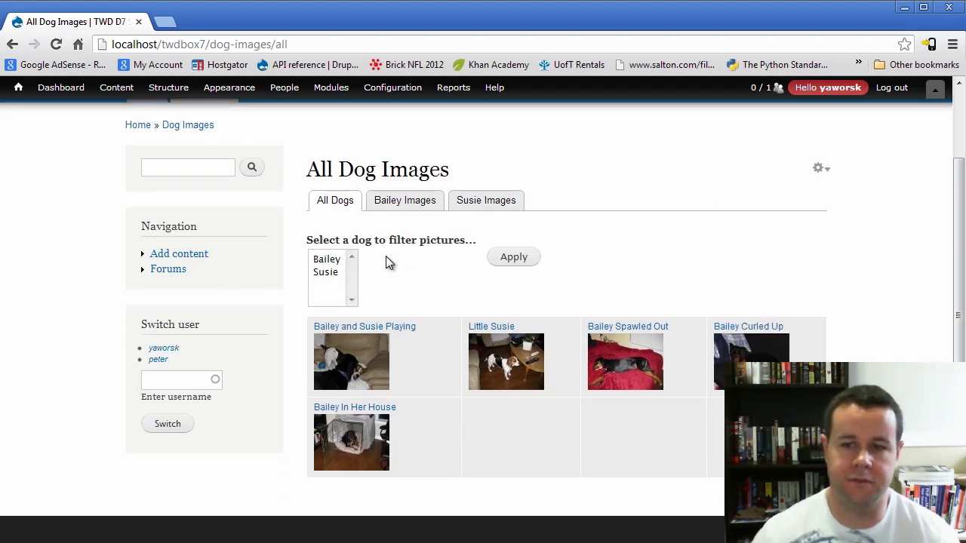
drag(322, 240, 447, 241)
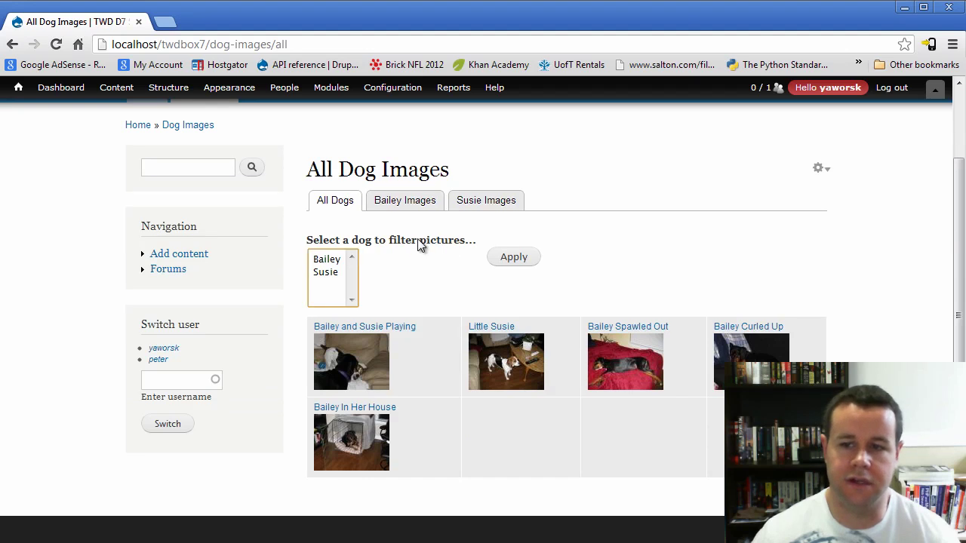
click(327, 259)
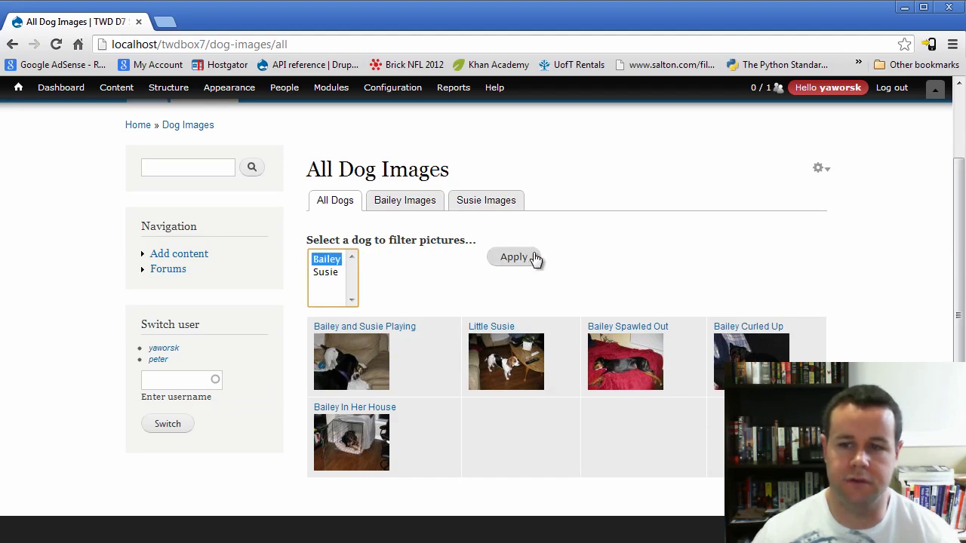
click(532, 259)
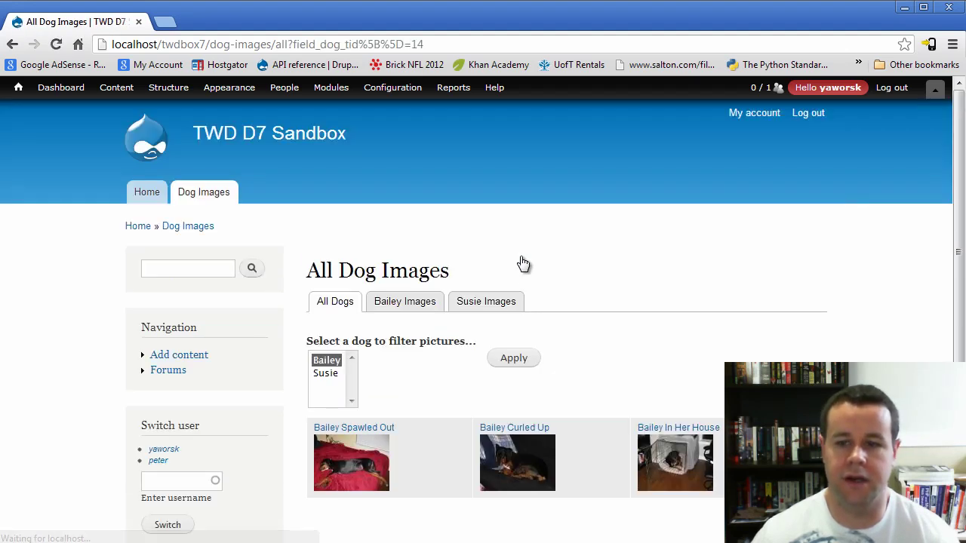
click(336, 362)
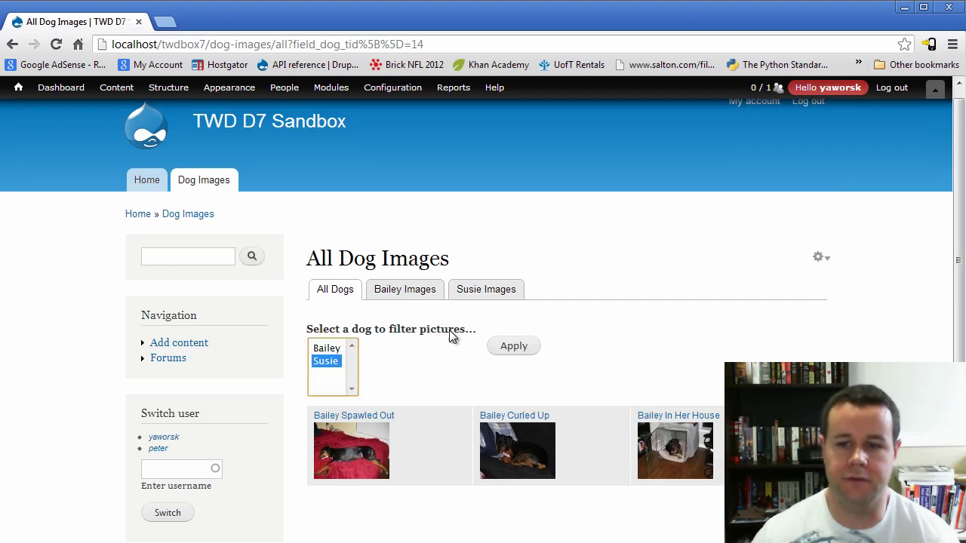
click(517, 348)
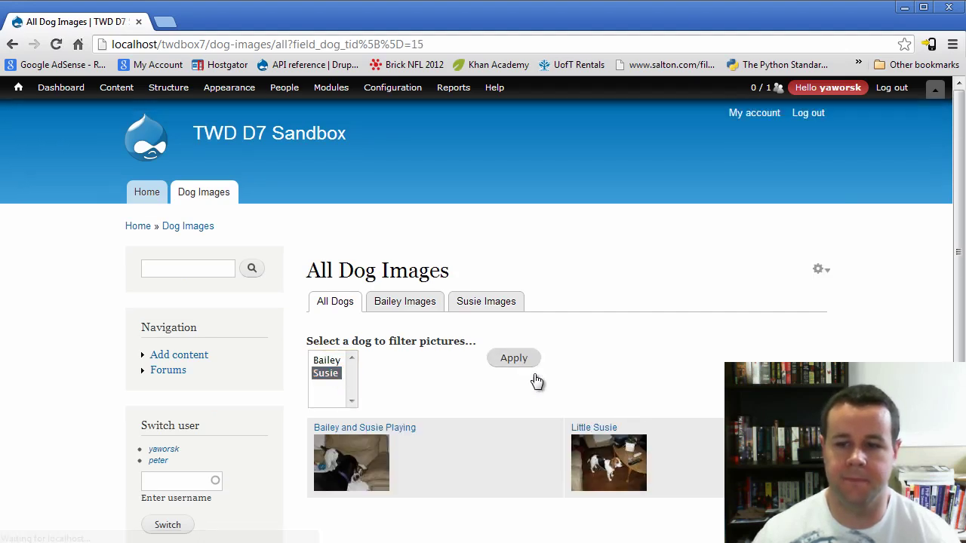
Clear the dog selection, apply the empty filter and look over the unfiltered pictures
ctrl+click(326, 372)
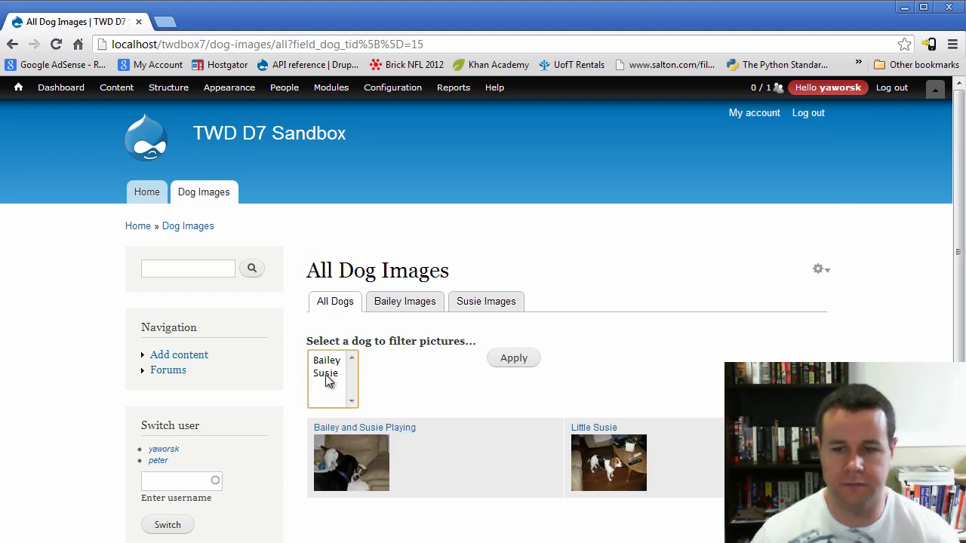
click(514, 359)
scroll(524, 366, down, 1)
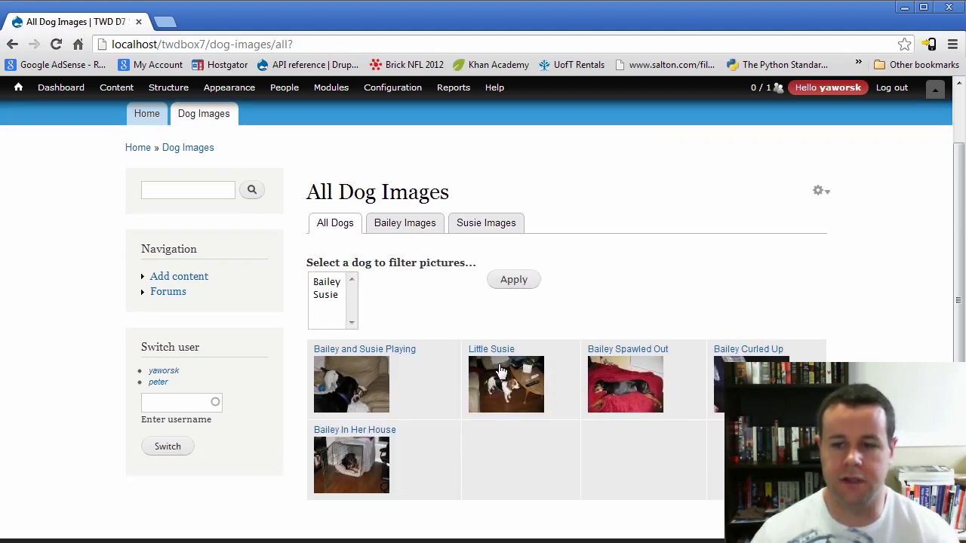
scroll(511, 367, up, 1)
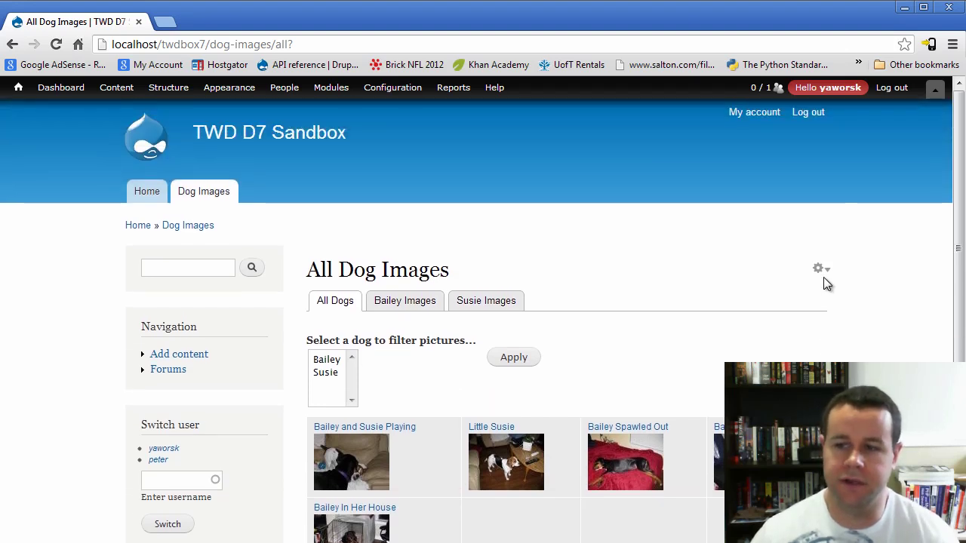
Open the Dog Image view for editing directly from the All Dogs page
click(820, 271)
click(815, 286)
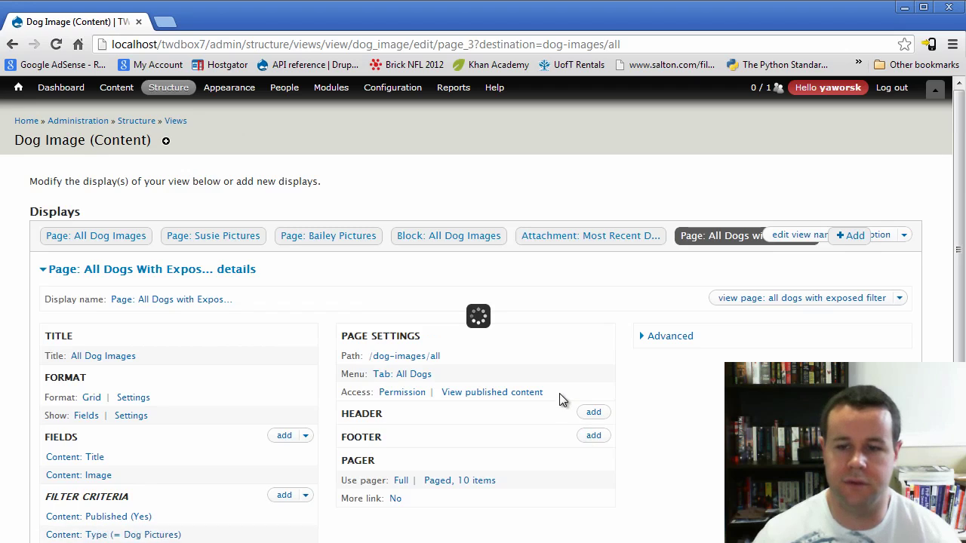
scroll(555, 391, down, 1)
scroll(453, 330, up, 1)
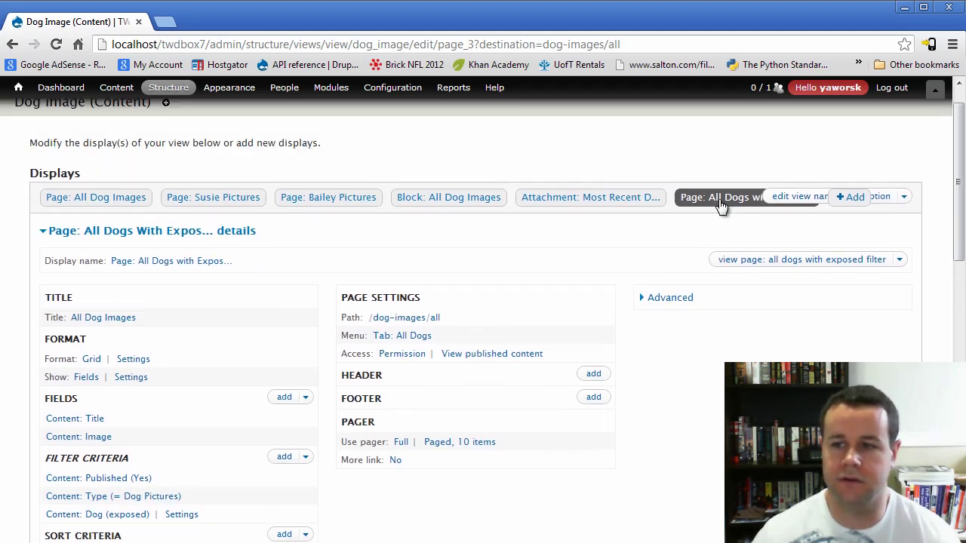
Set the pager to 0 items per page for all displays, starting from the exposed filter page display
click(453, 447)
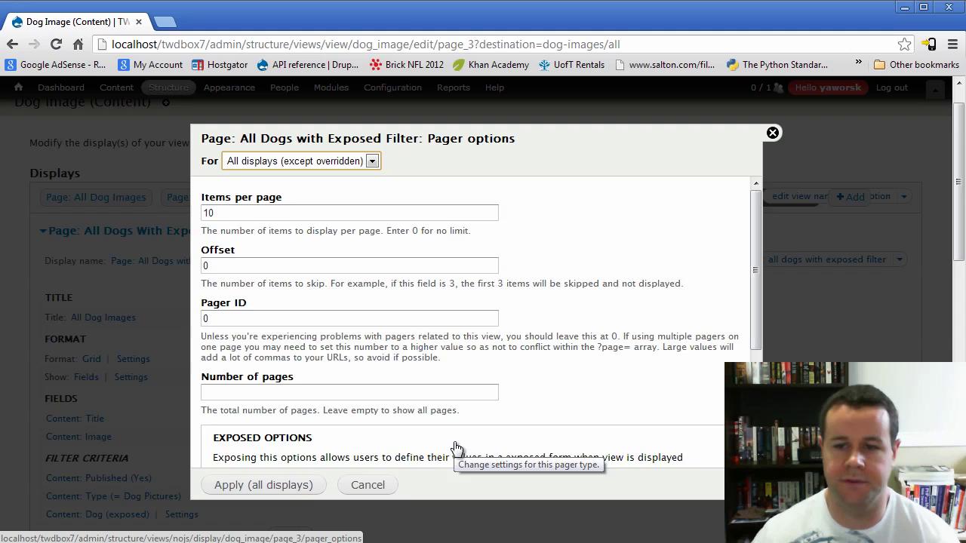
scroll(349, 341, down, 1)
scroll(347, 340, up, 1)
drag(251, 213, 103, 201)
text(0)
scroll(491, 323, down, 4)
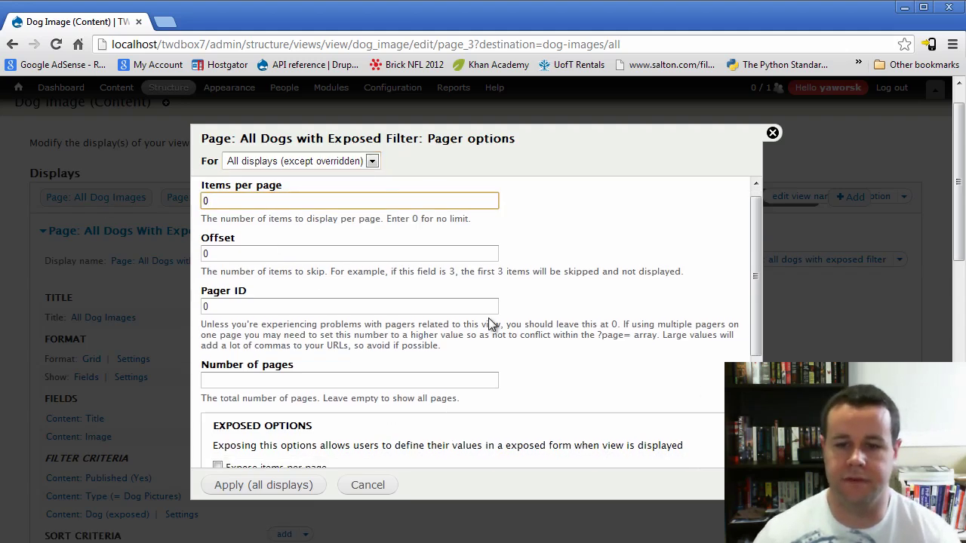
click(252, 487)
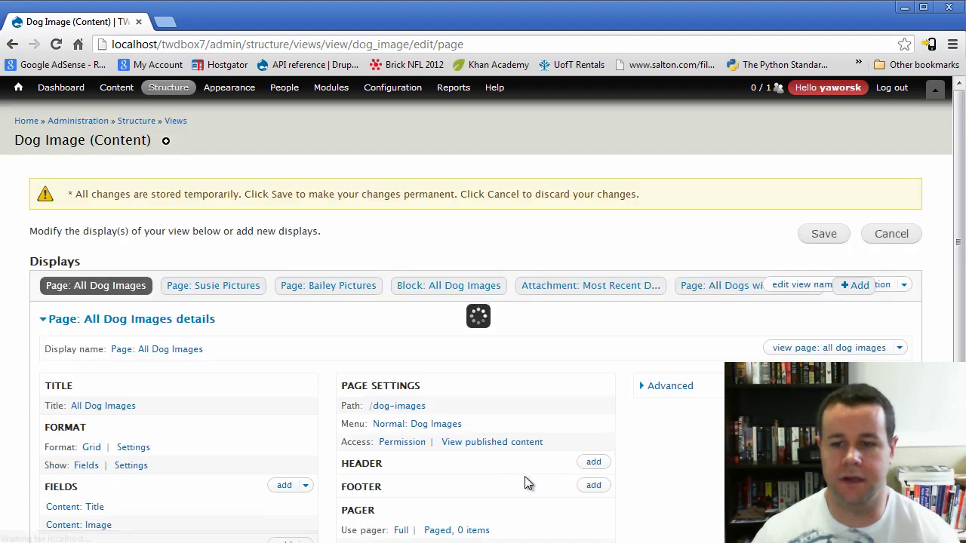
Restore the pager to 10 items per page for all displays from the All Dog Images page display
click(469, 425)
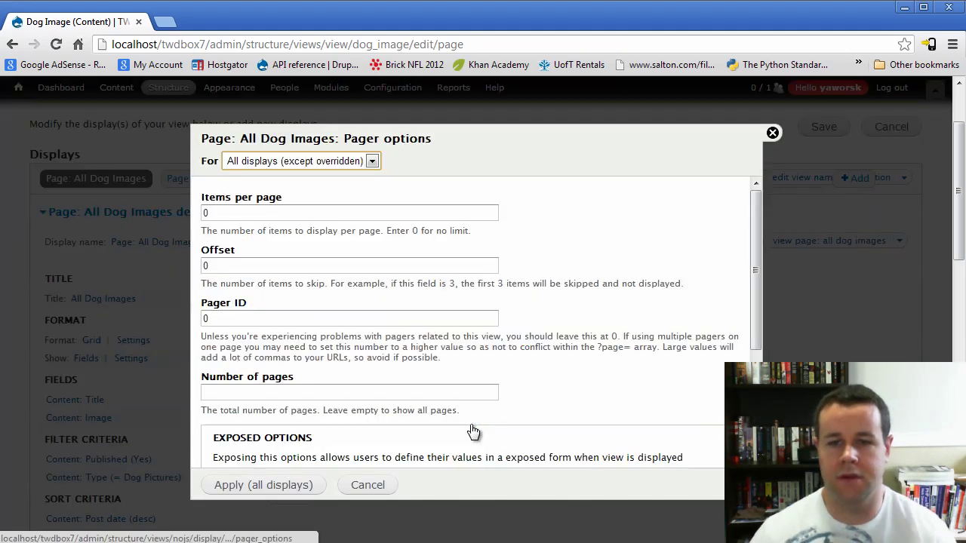
double_click(215, 212)
text(10)
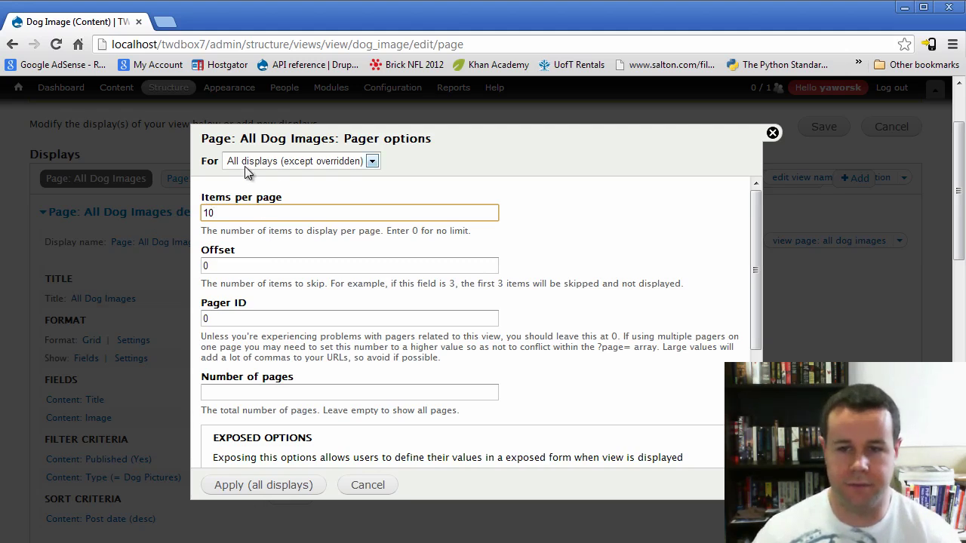
click(279, 487)
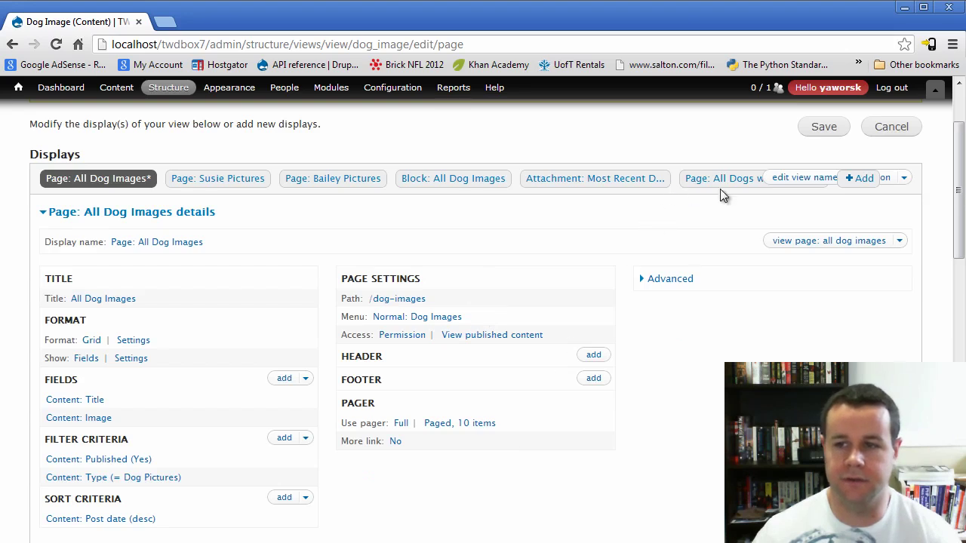
Override the pager on the exposed filter page display only with 0 items per page and save the view
click(719, 188)
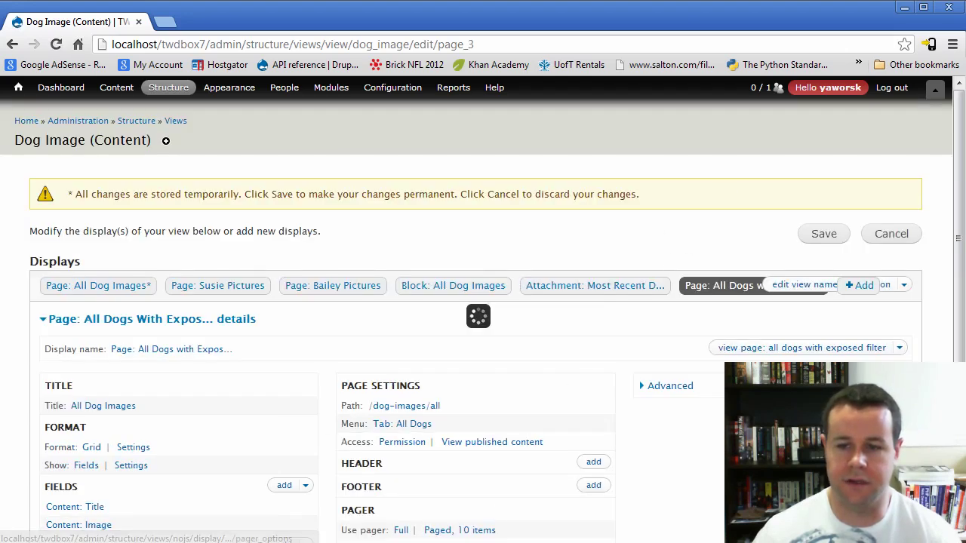
click(470, 512)
click(291, 162)
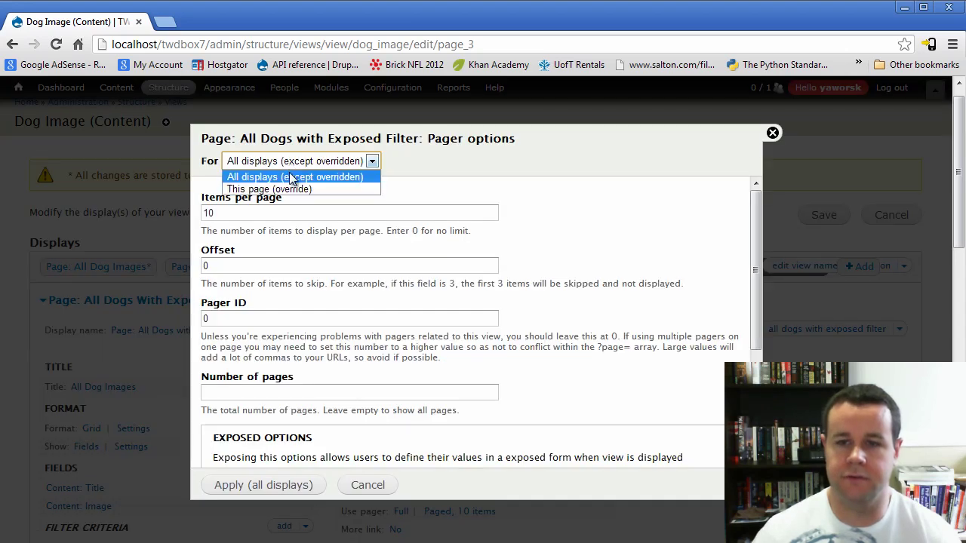
click(287, 188)
double_click(257, 214)
text(0)
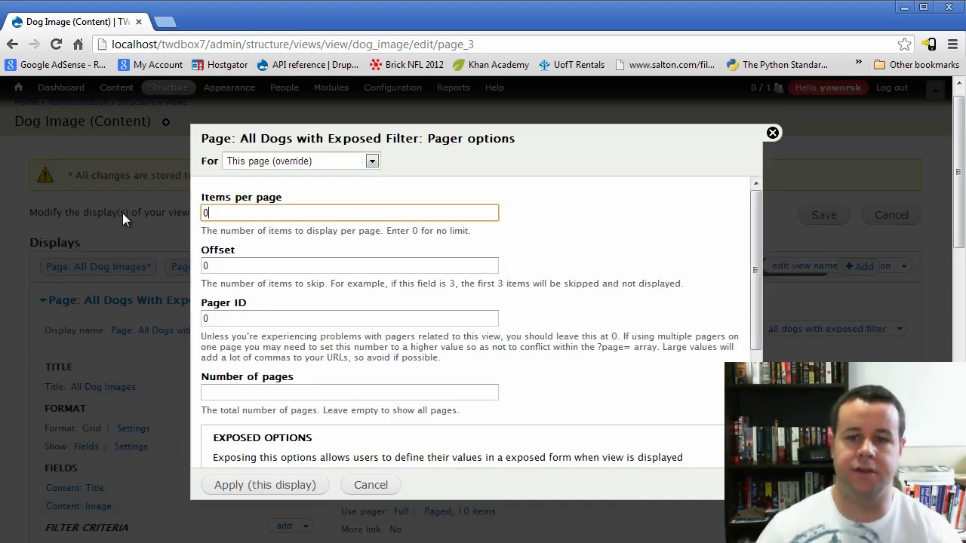
click(276, 488)
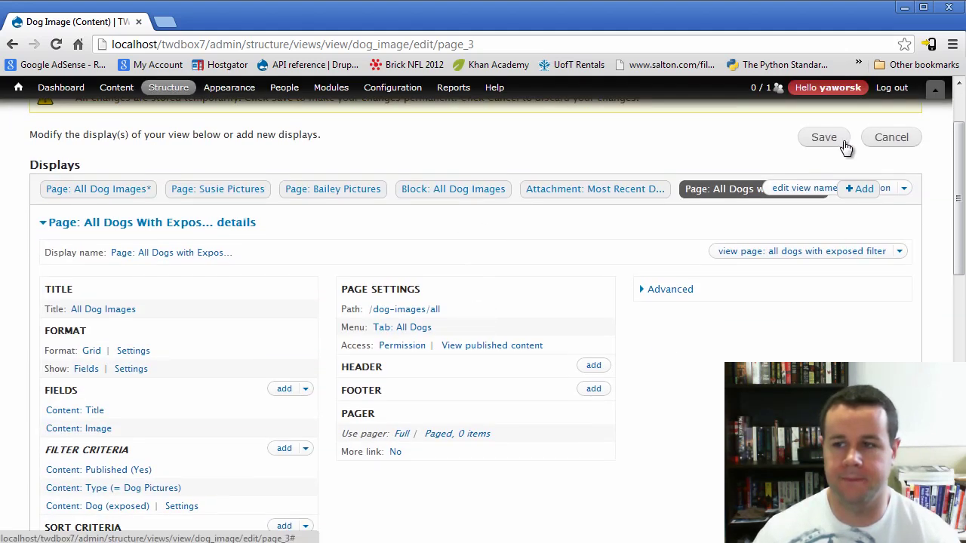
click(829, 141)
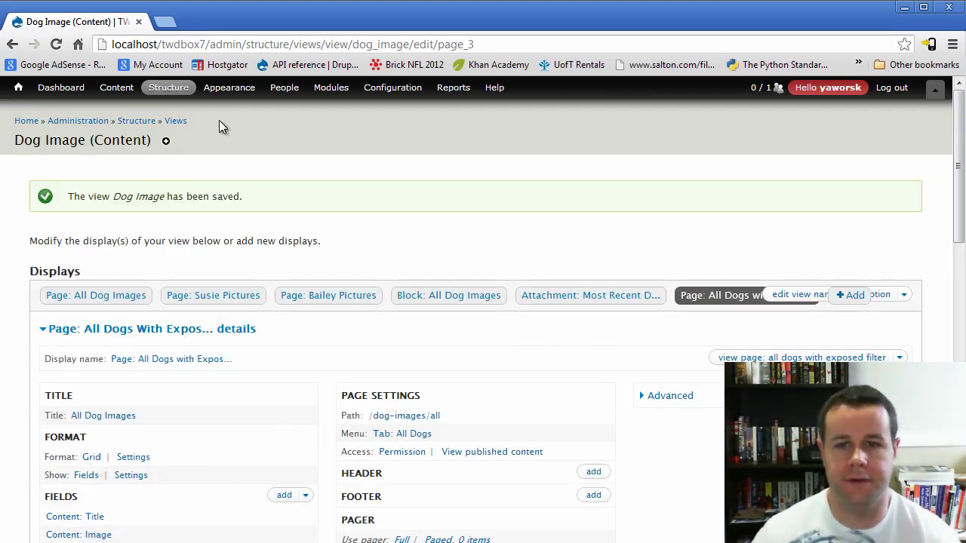
Go to the site's dog-images/all page and look over the listed pictures
click(188, 44)
click(213, 44)
drag(213, 44, 749, 28)
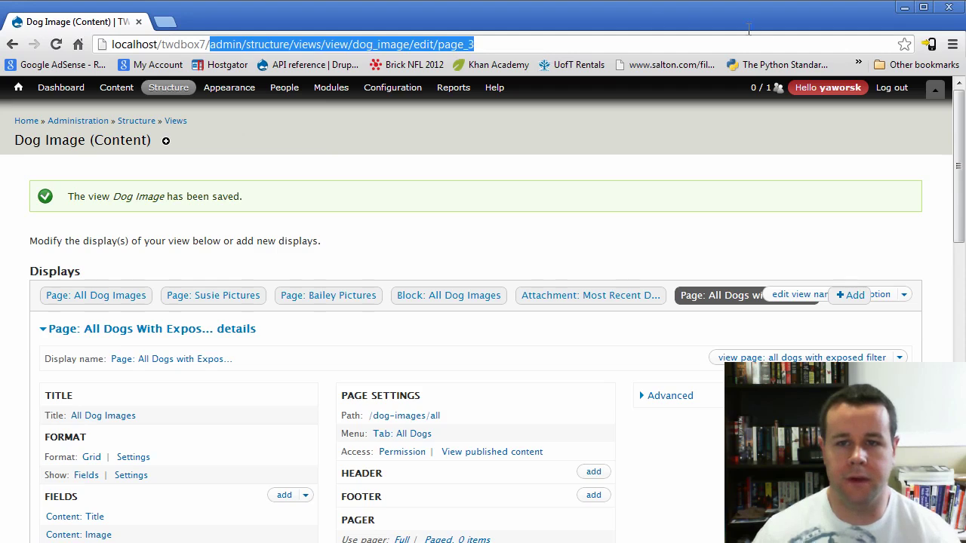
text(dog)
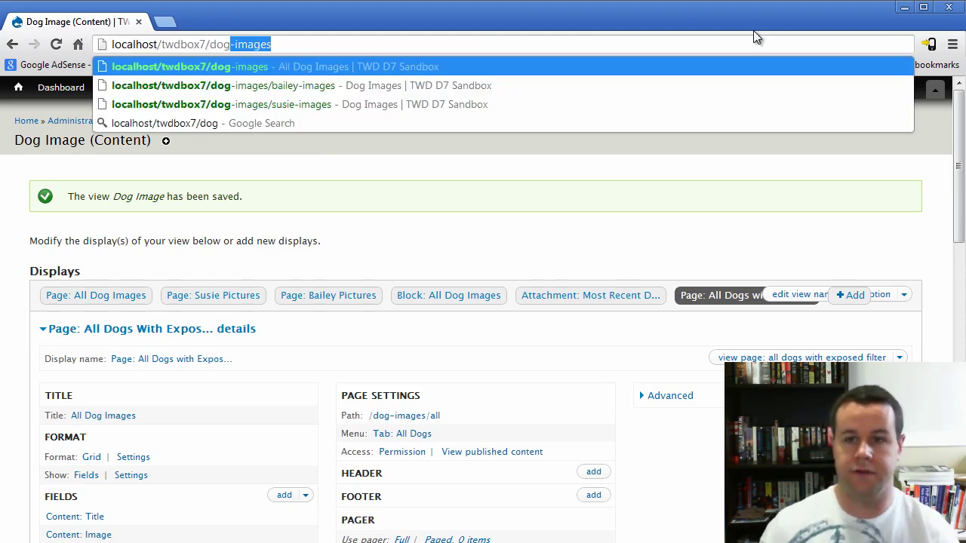
text(-images/all)
key(Return)
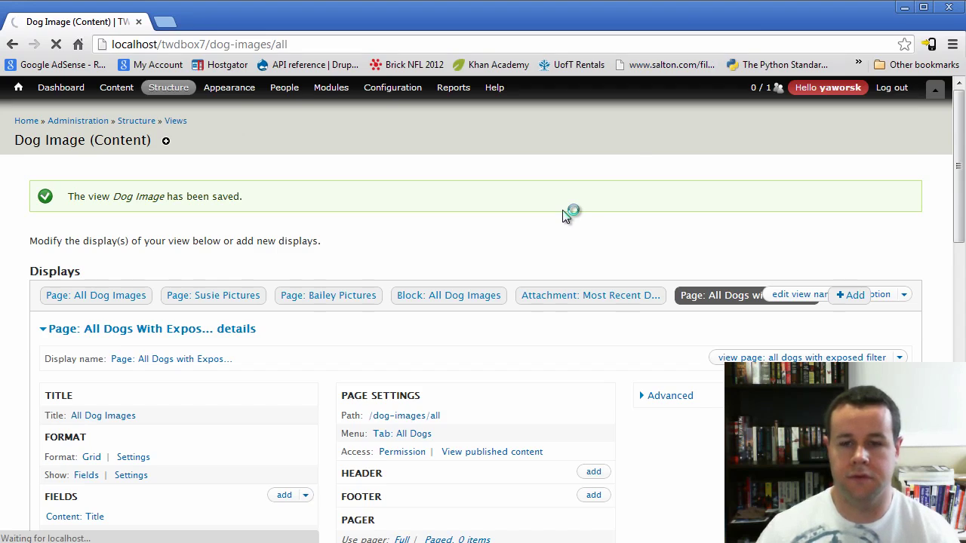
scroll(234, 368, down, 1)
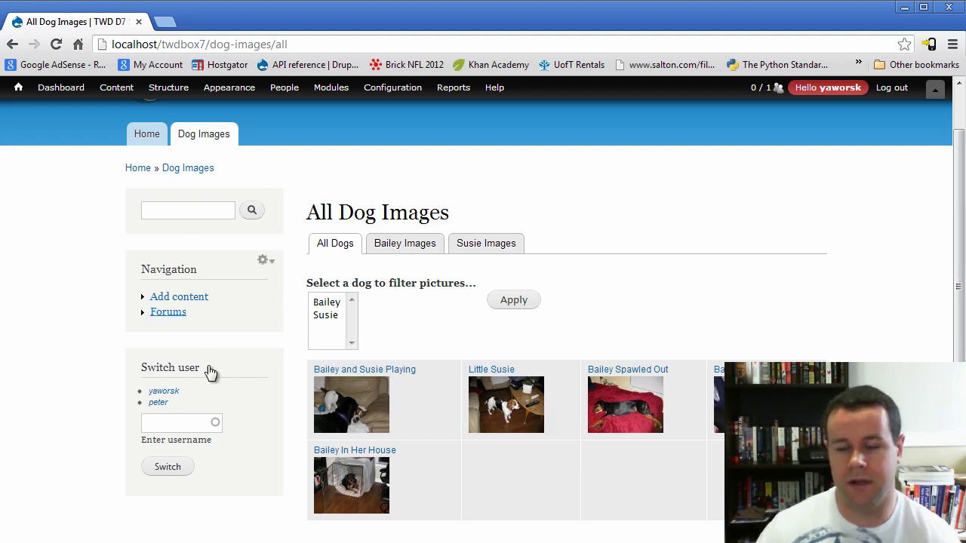
Reopen the Dog Image view for editing from the page and expand the exposed filter display's advanced settings
click(820, 219)
click(810, 234)
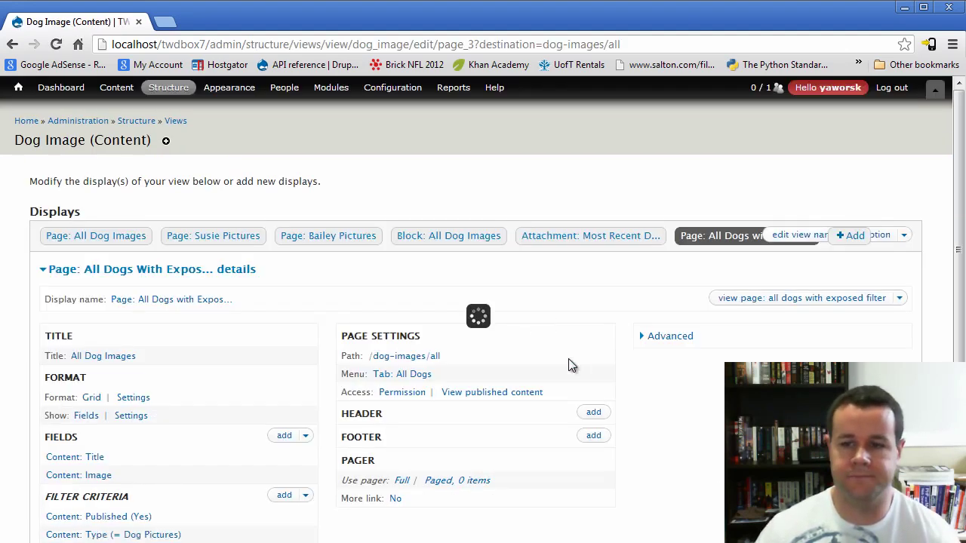
scroll(704, 365, down, 2)
click(680, 275)
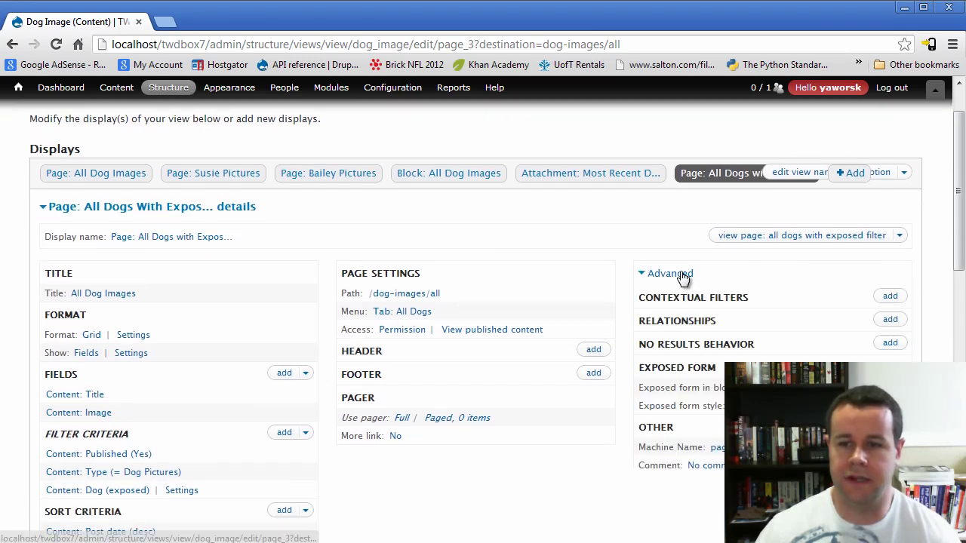
Set the exposed filter page display to put its exposed form in a block
scroll(753, 290, down, 3)
scroll(400, 385, up, 2)
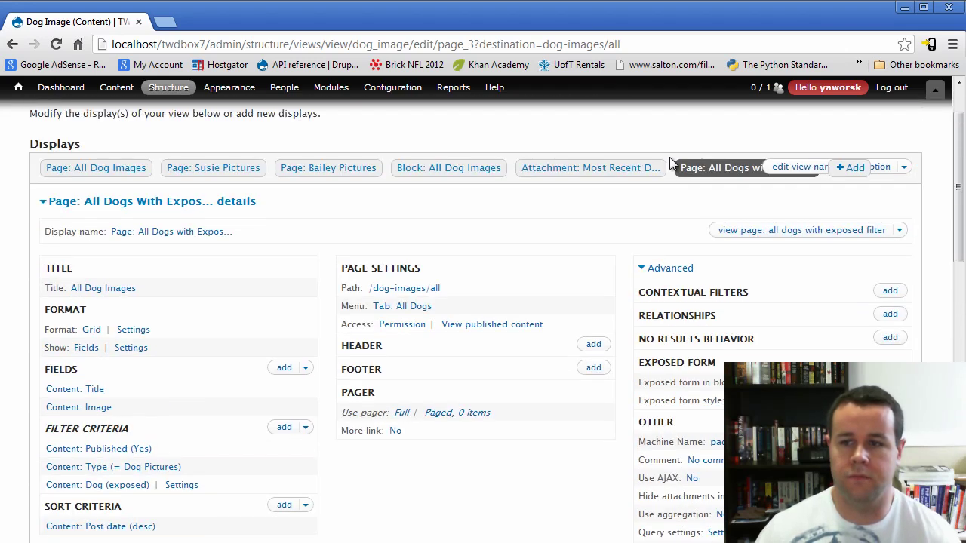
scroll(762, 278, down, 2)
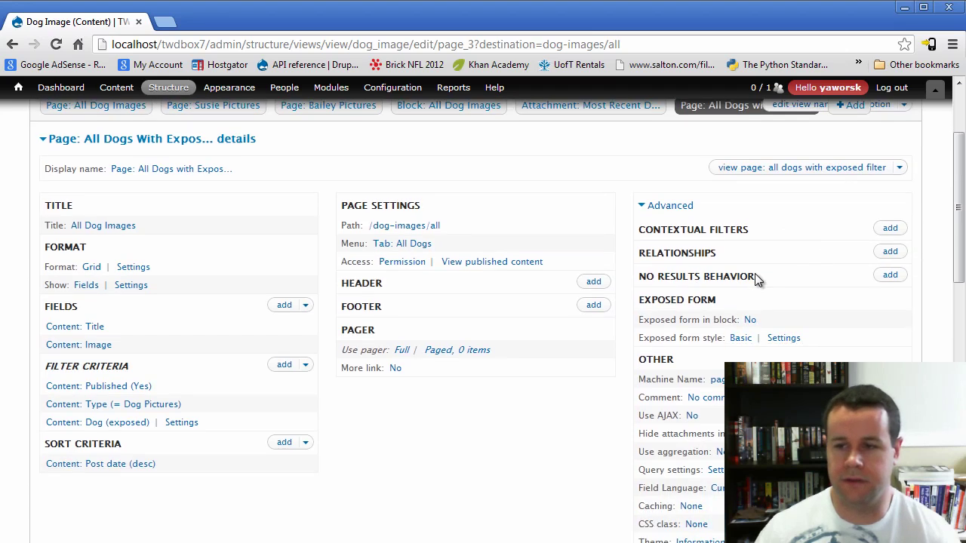
scroll(823, 317, down, 1)
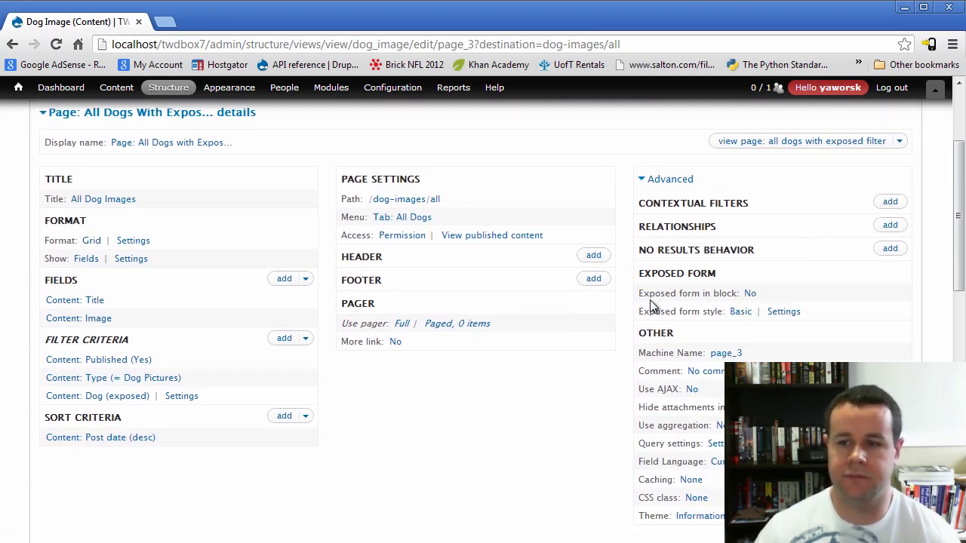
click(750, 293)
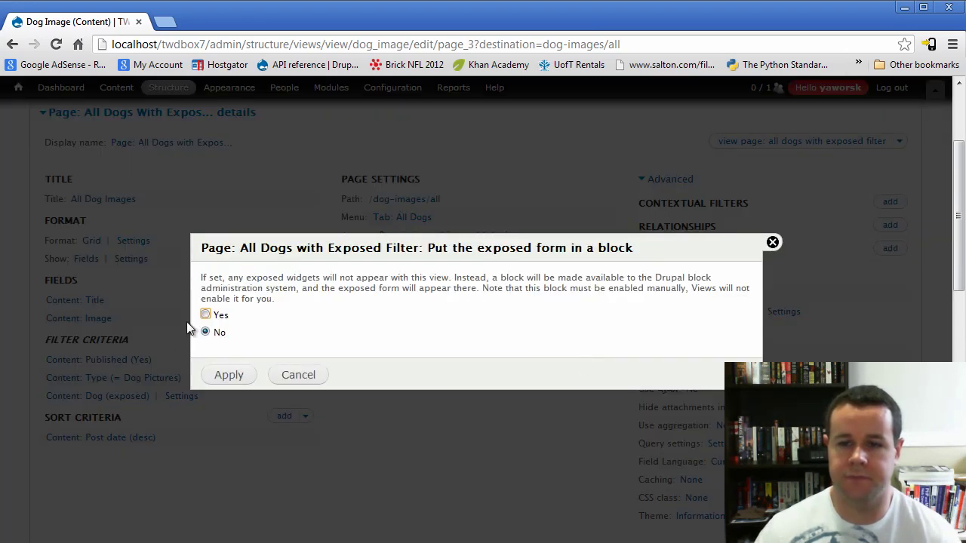
click(204, 315)
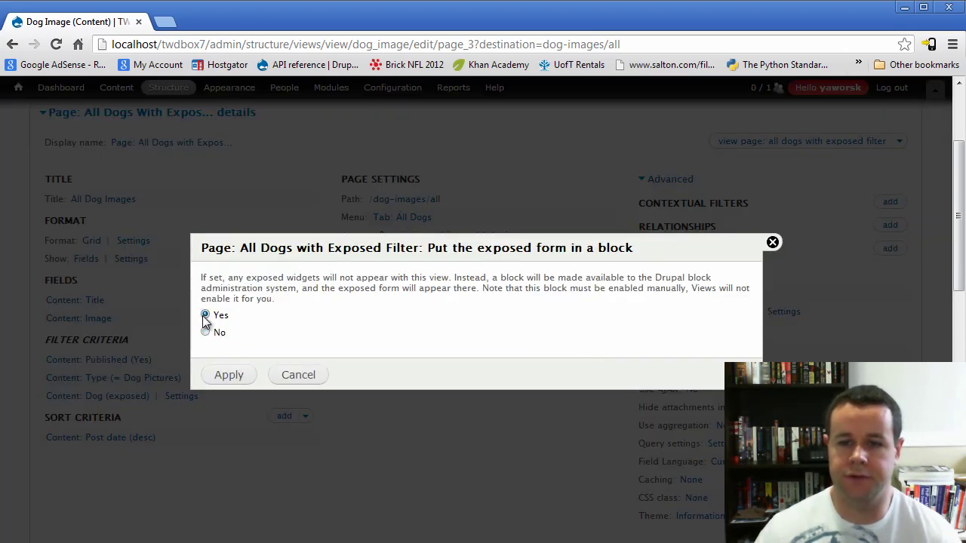
click(215, 375)
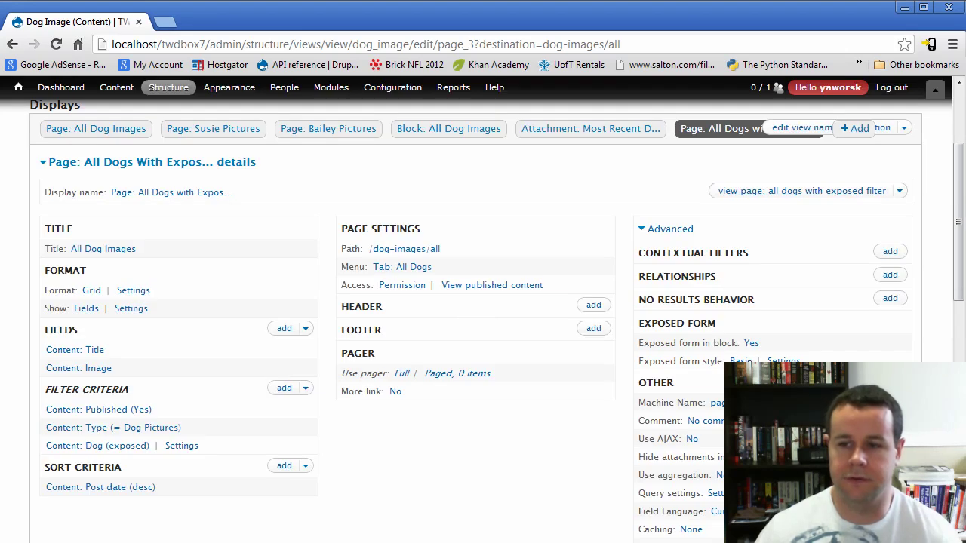
Set the exposed form options for all displays to include a reset button and use "Filter" as the submit button text
click(740, 361)
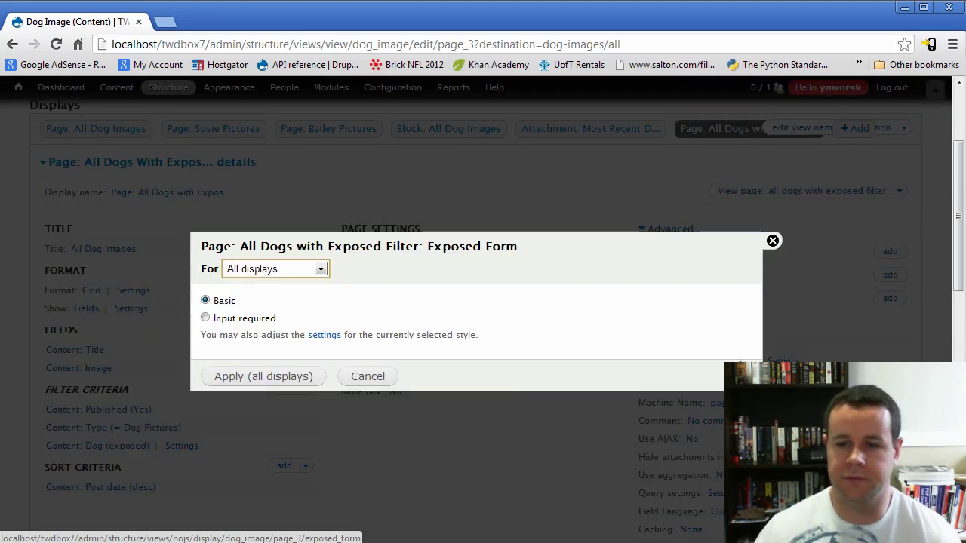
click(394, 377)
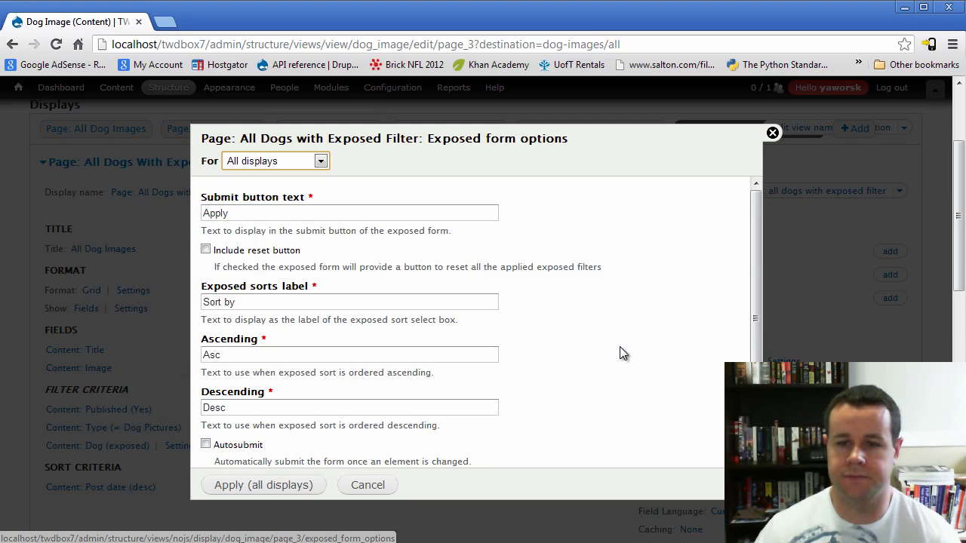
click(206, 250)
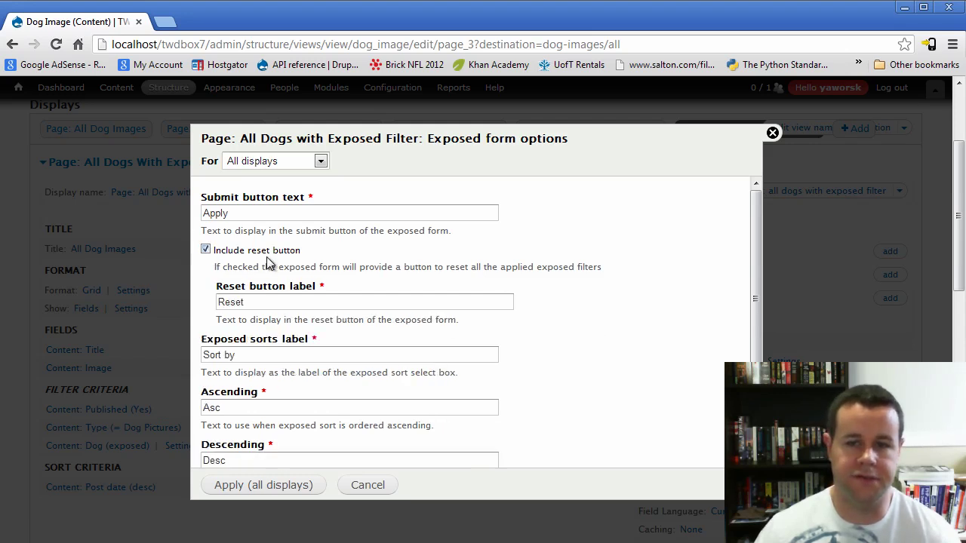
double_click(225, 215)
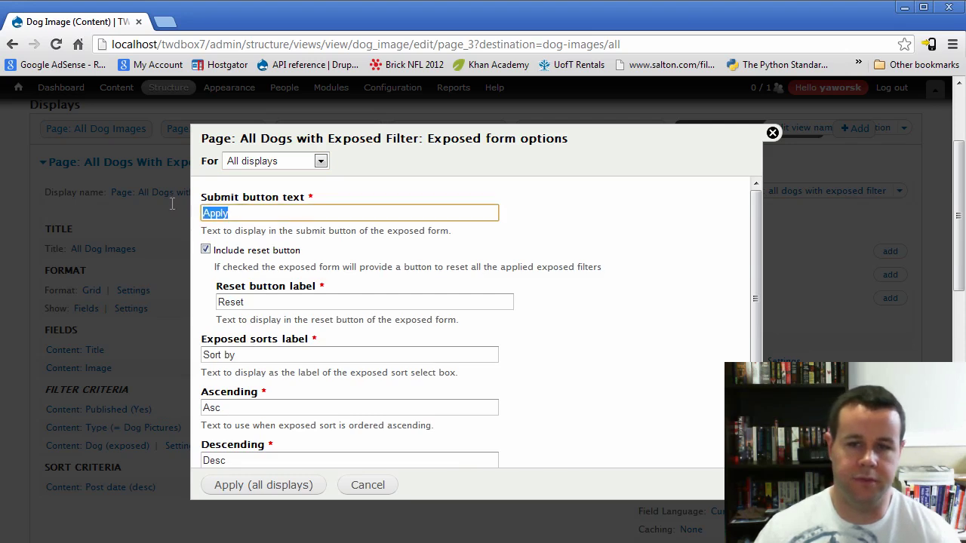
text(Filter)
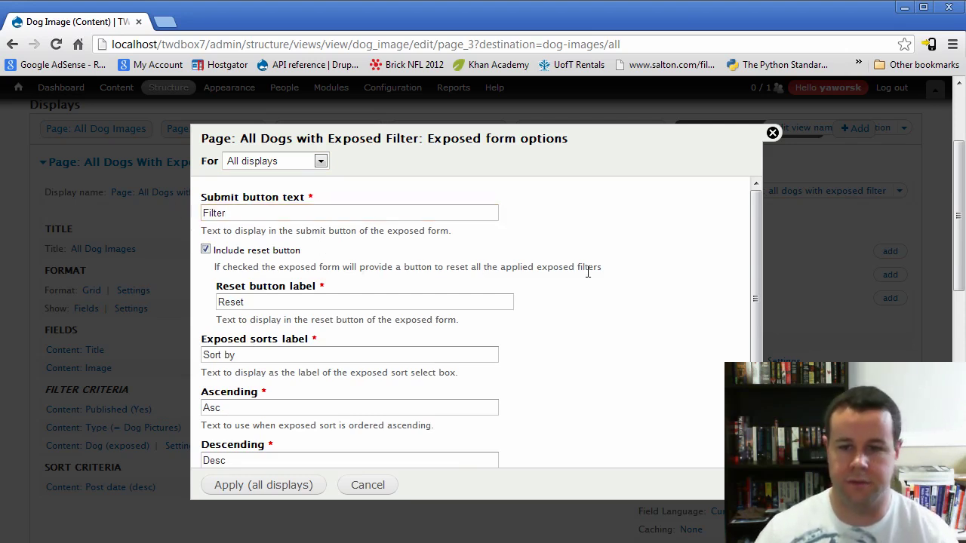
scroll(588, 273, down, 3)
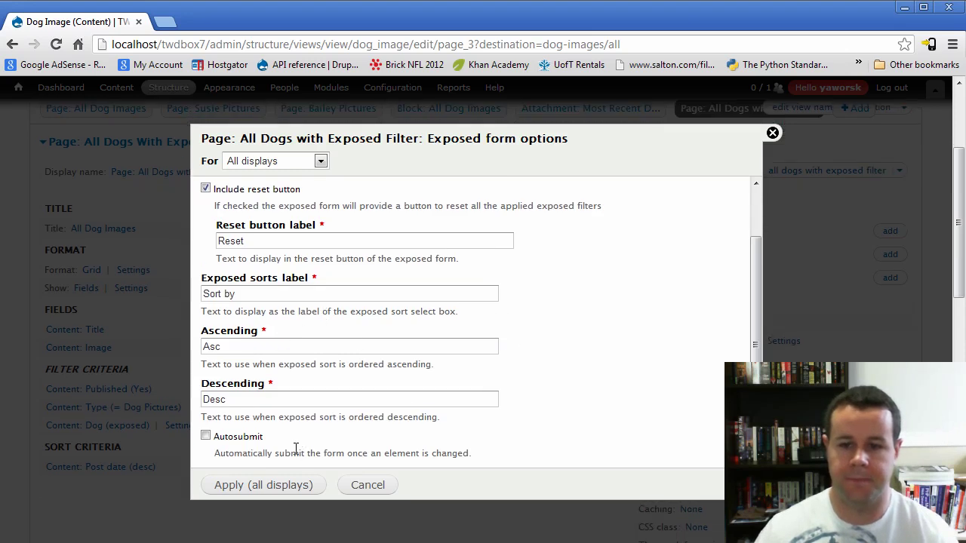
click(255, 487)
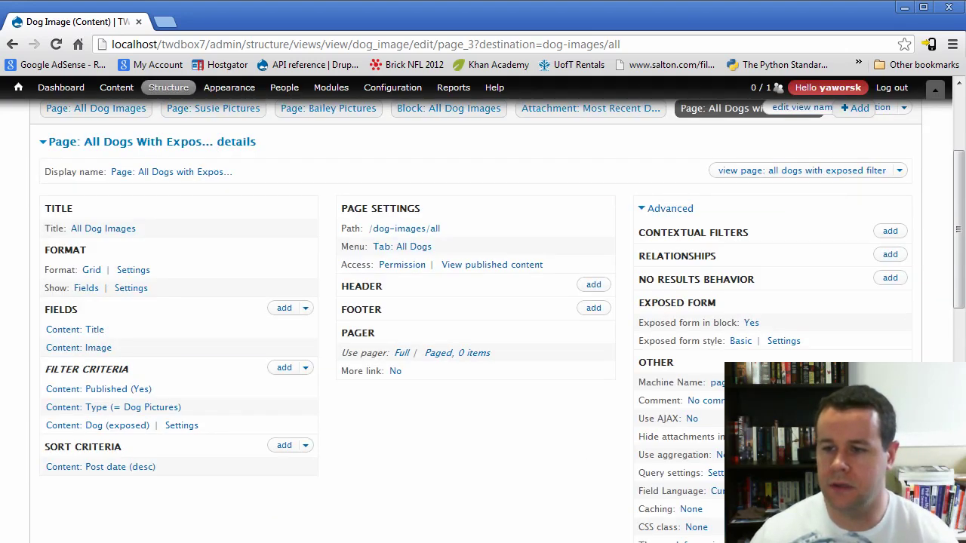
Save the Dog Image view and look over the dog-images/all page without the filter form above the pictures
scroll(483, 317, down, 1)
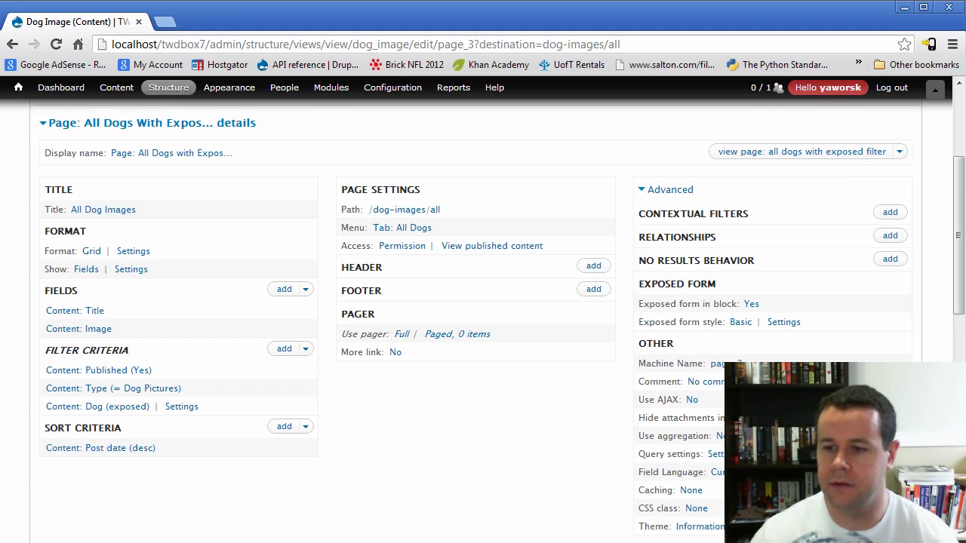
scroll(823, 360, up, 3)
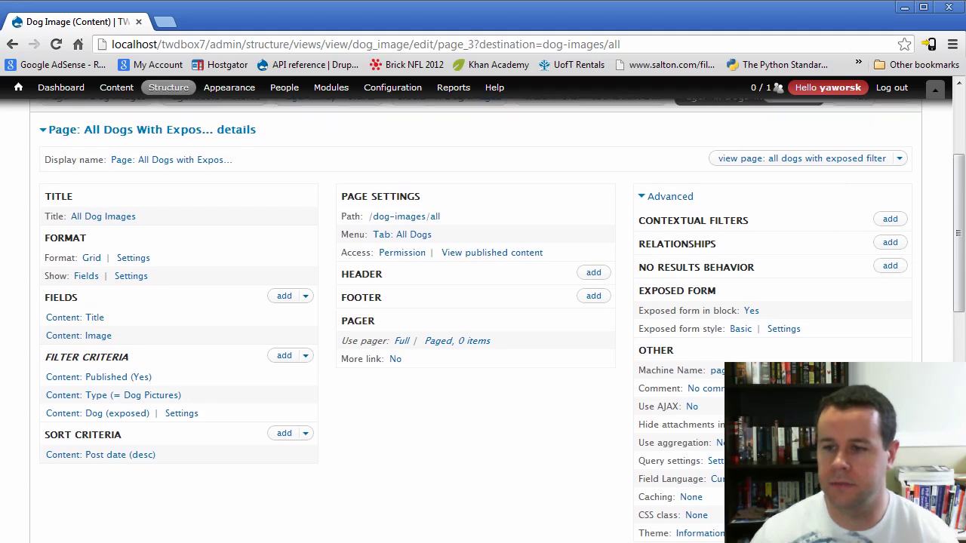
scroll(822, 360, up, 3)
click(821, 181)
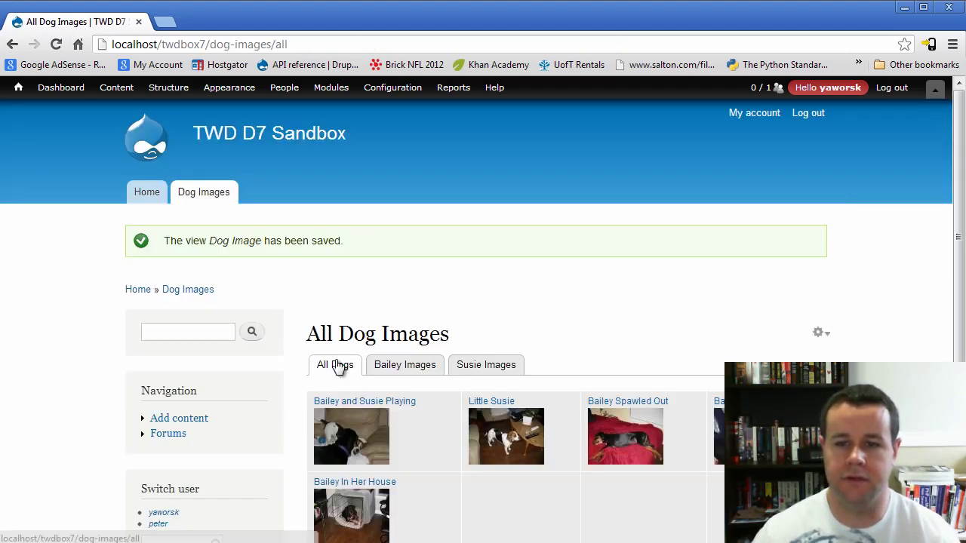
scroll(577, 325, down, 1)
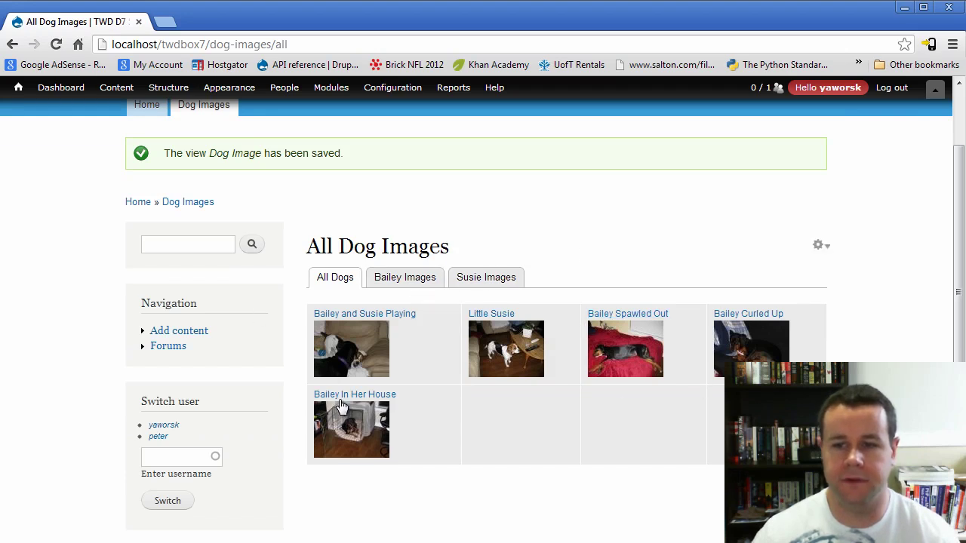
scroll(409, 384, down, 3)
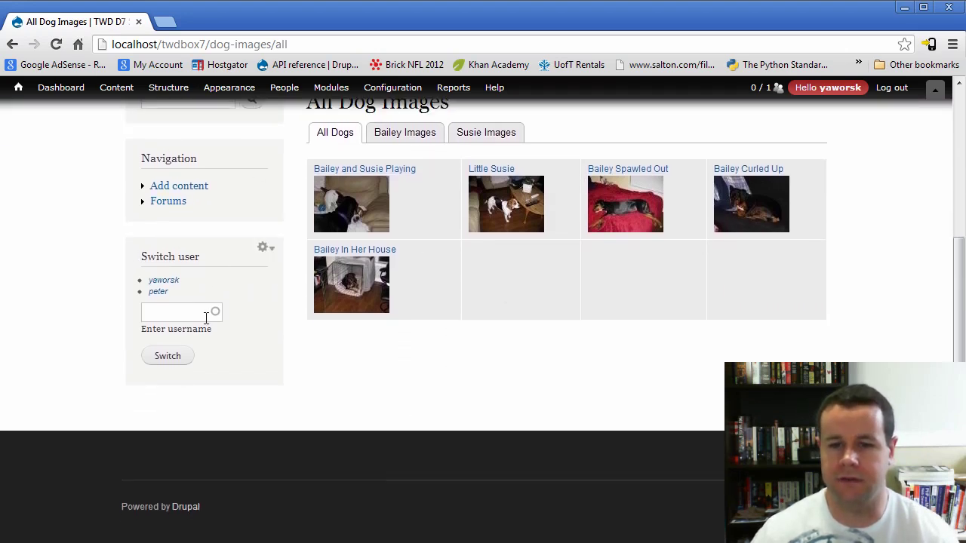
scroll(206, 318, up, 4)
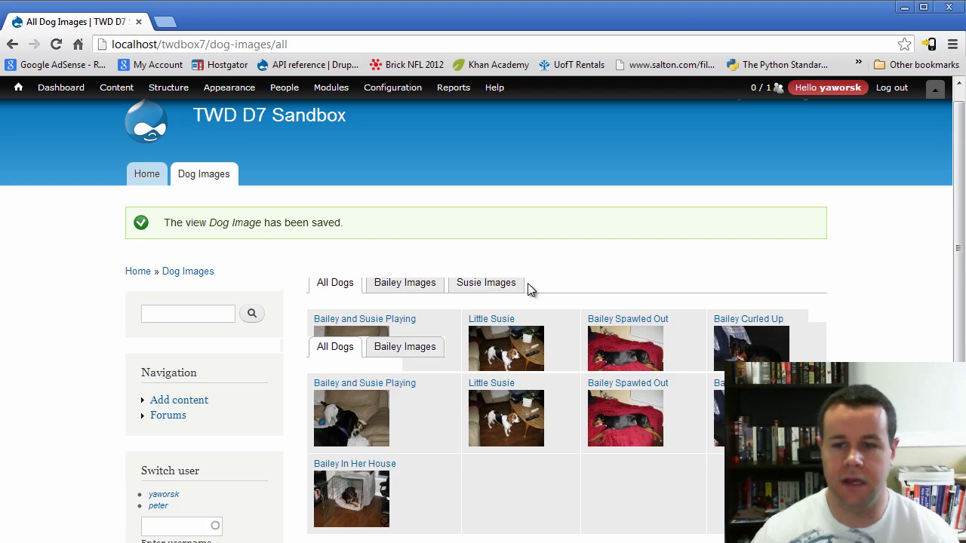
scroll(513, 370, down, 2)
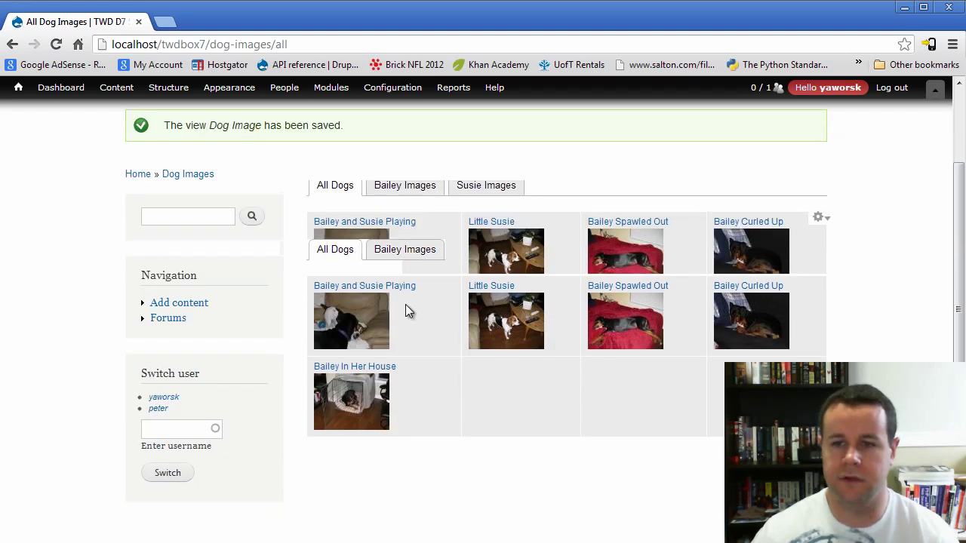
scroll(392, 347, down, 2)
scroll(390, 380, up, 4)
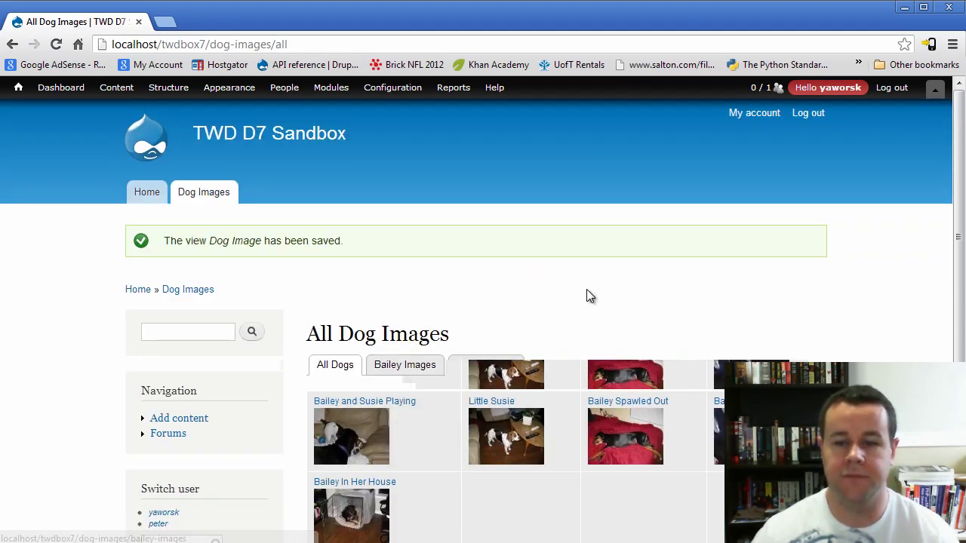
Open the block administration page and assign the disabled "Exposed form: dog_image-page_3" block to the Sidebar second region
click(188, 109)
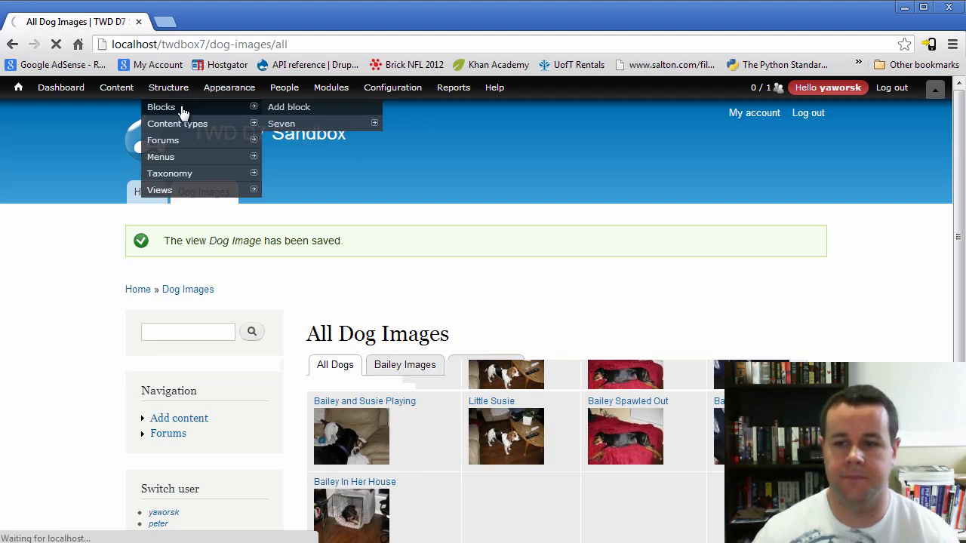
scroll(383, 280, down, 6)
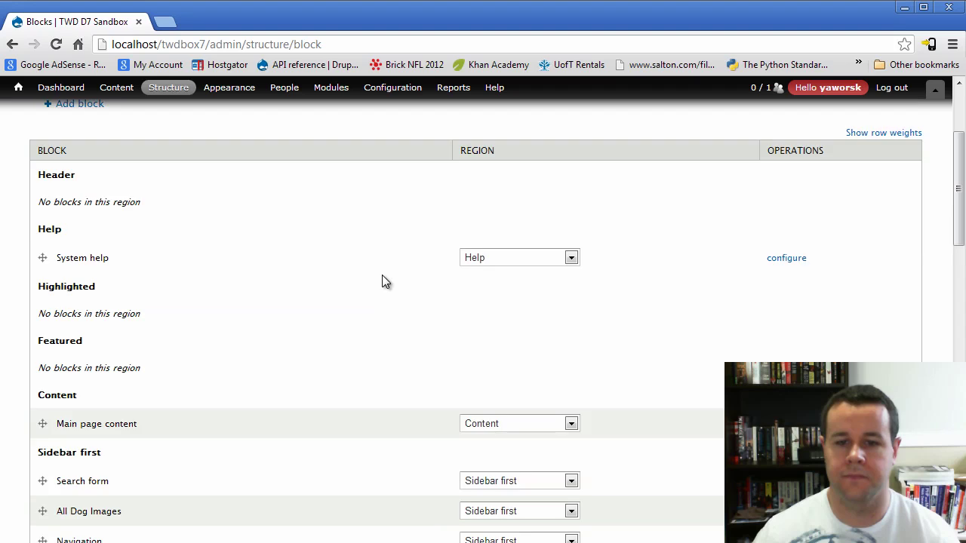
scroll(382, 276, down, 9)
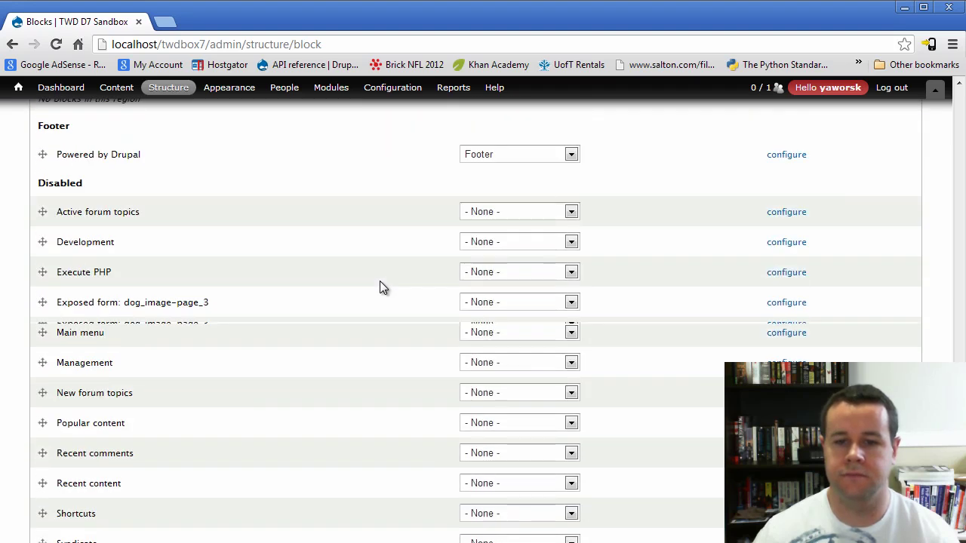
click(551, 291)
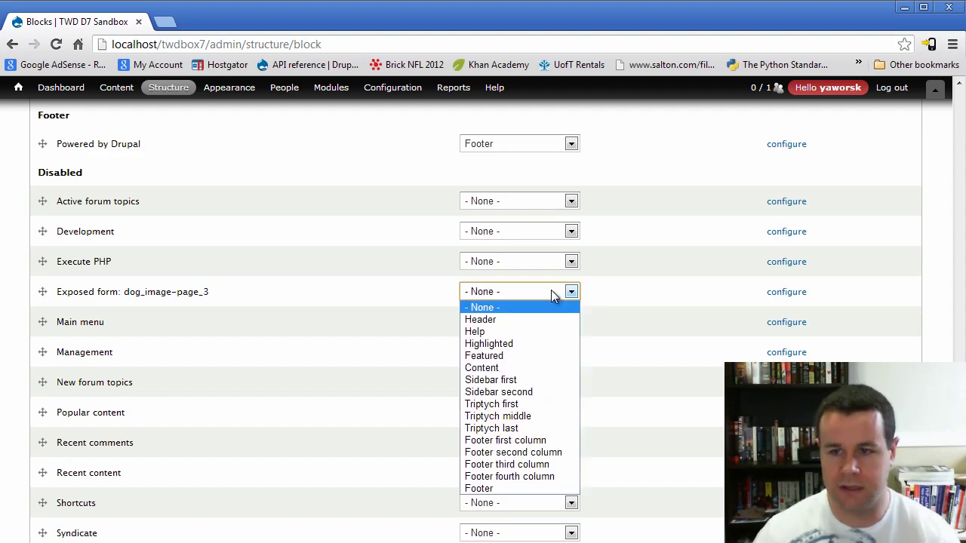
click(535, 391)
Move the exposed form block into Sidebar first directly below the Search form and save the block layout
scroll(559, 326, up, 6)
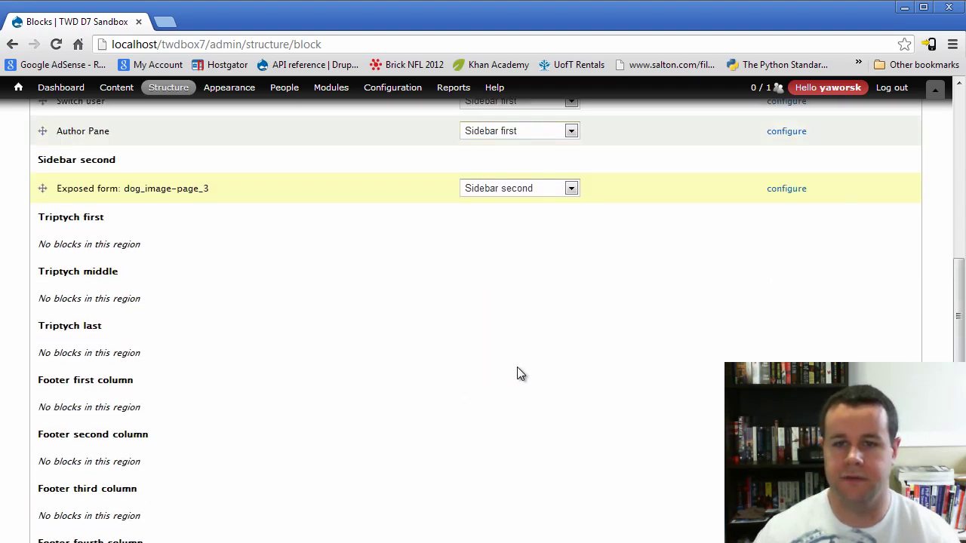
scroll(528, 374, up, 3)
drag(43, 442, 41, 261)
scroll(554, 373, down, 1)
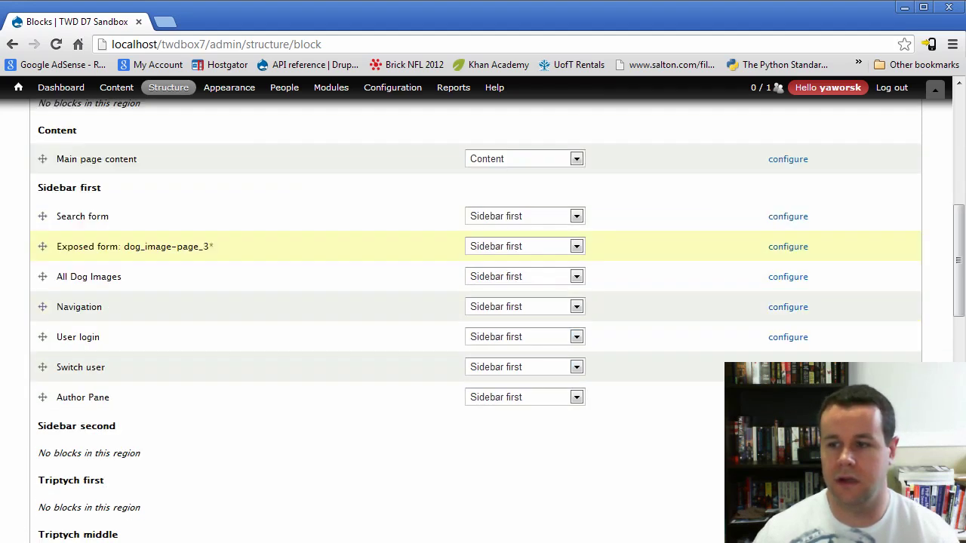
scroll(475, 325, down, 15)
click(86, 485)
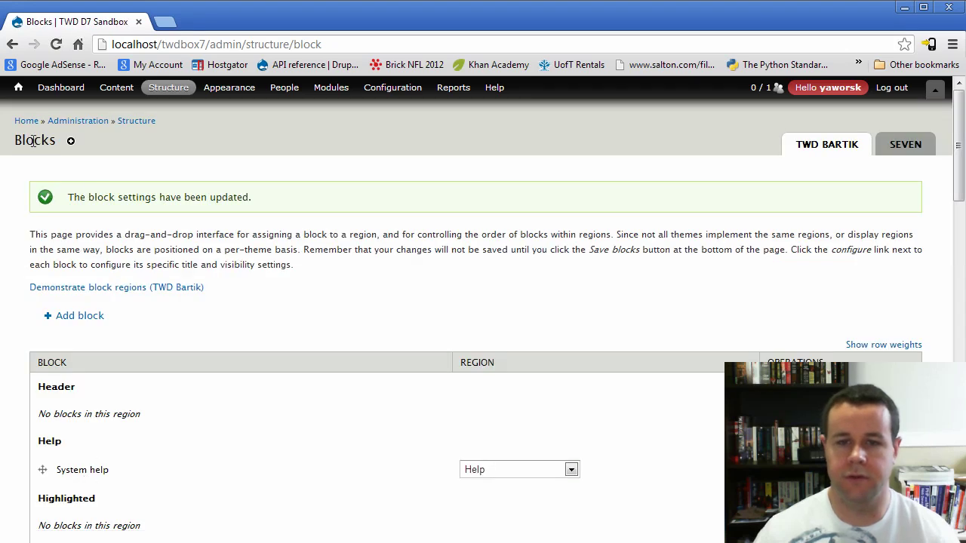
Go to the site's home page and examine the dog filter block in the sidebar
click(26, 122)
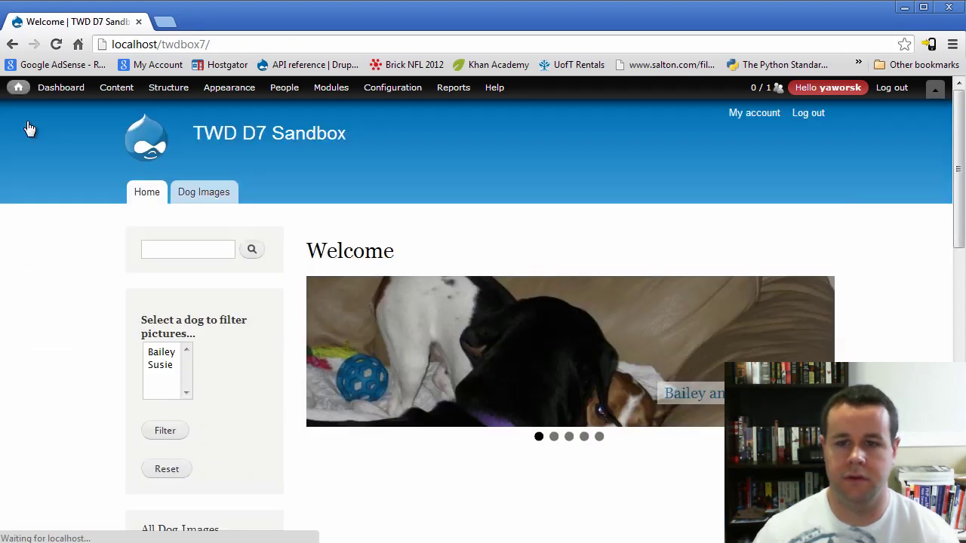
scroll(66, 284, down, 2)
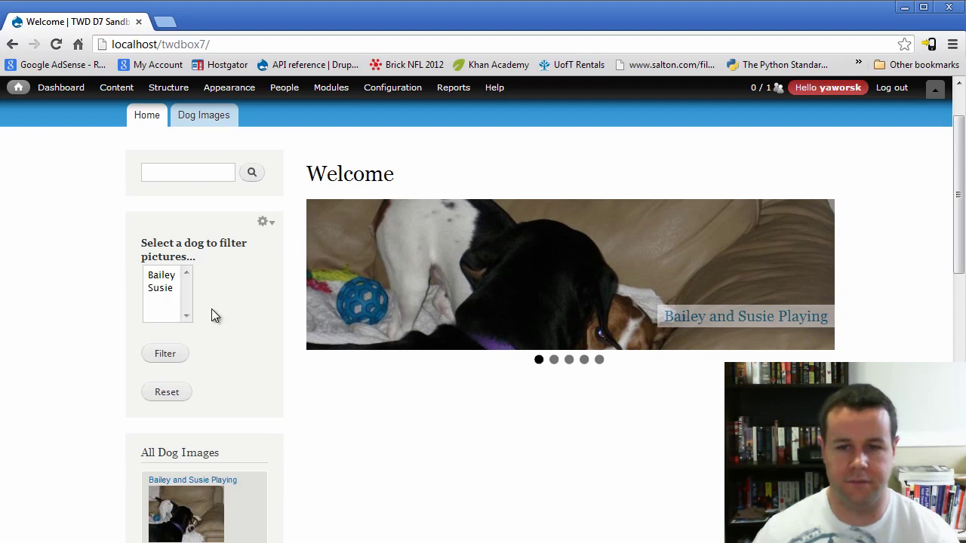
scroll(248, 345, down, 1)
scroll(219, 377, up, 1)
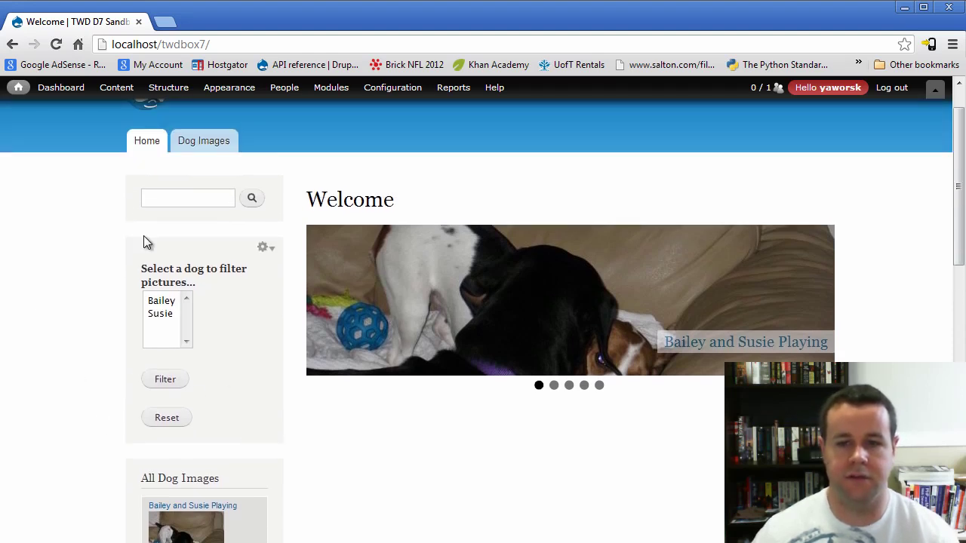
scroll(194, 345, down, 1)
scroll(194, 345, up, 1)
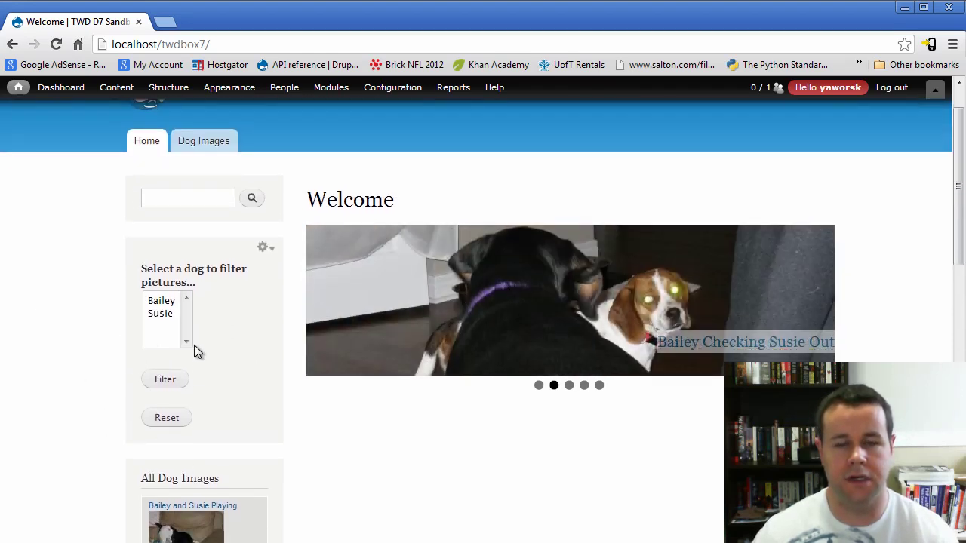
Filter the pictures by Susie with the sidebar block and look over the resulting page
scroll(227, 350, down, 2)
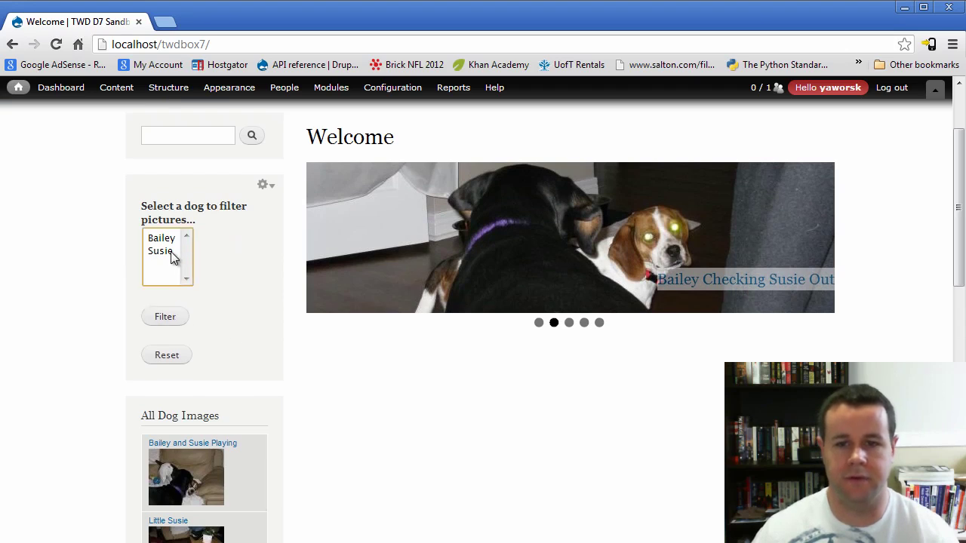
click(175, 319)
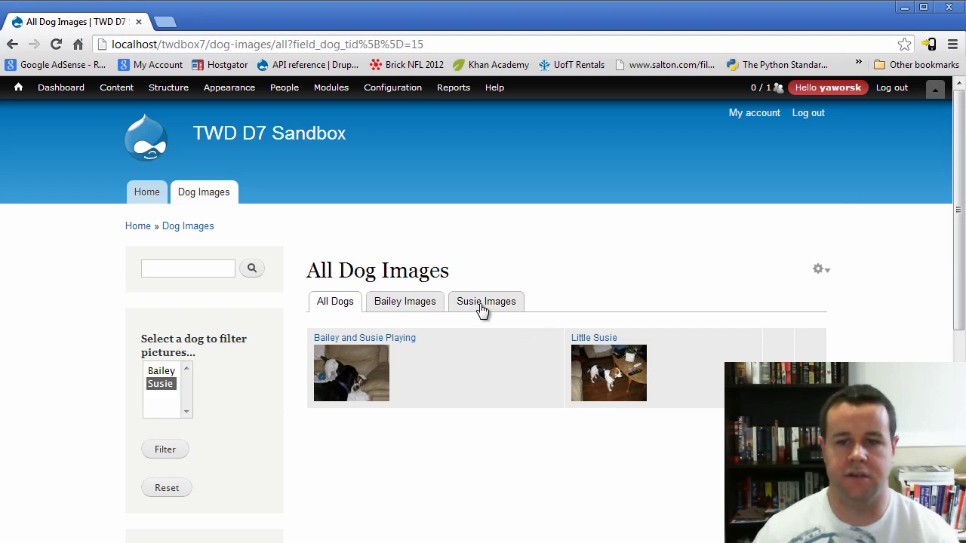
scroll(226, 392, down, 1)
scroll(230, 377, up, 1)
scroll(229, 375, up, 1)
From the home page, configure the dog filter block to show only on the listed page dog-images/all, save it, and check the home page
click(155, 194)
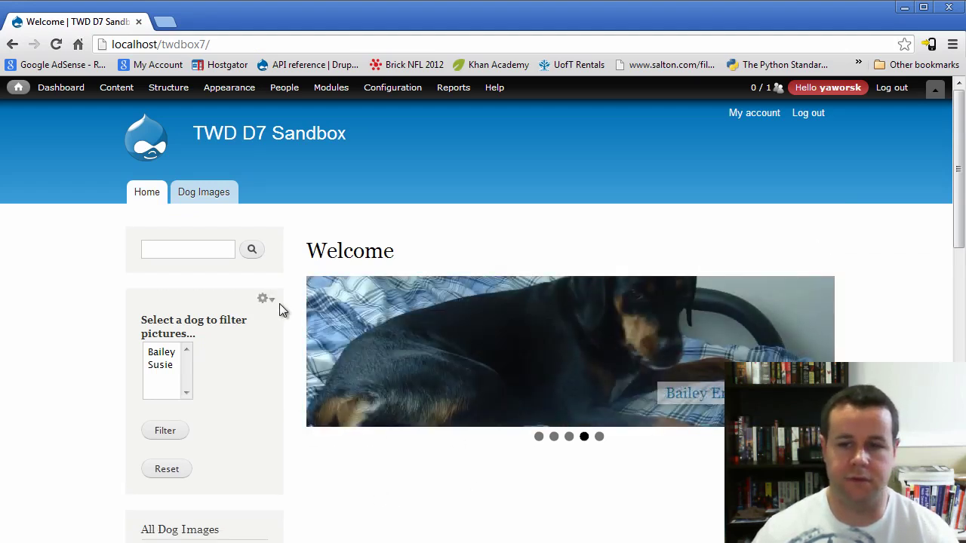
click(267, 301)
click(256, 332)
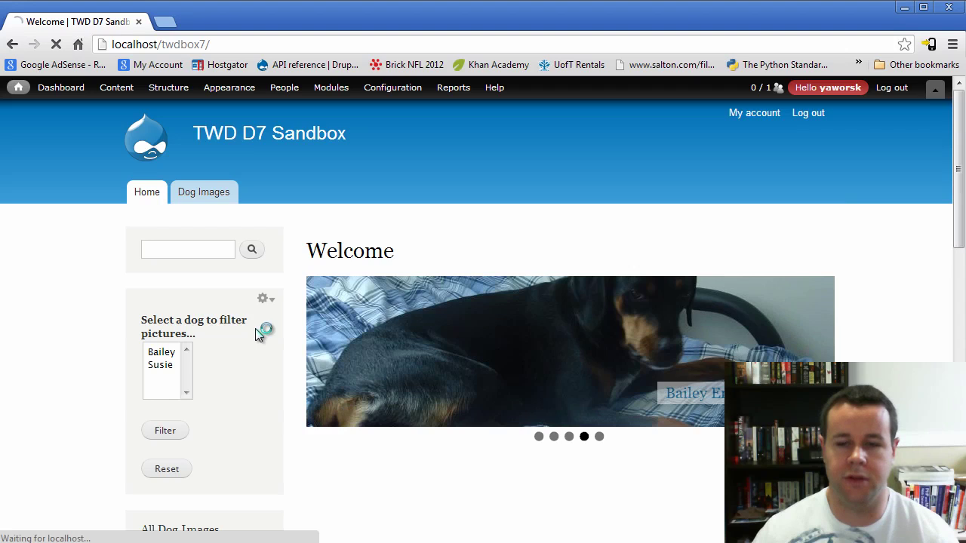
scroll(314, 340, down, 3)
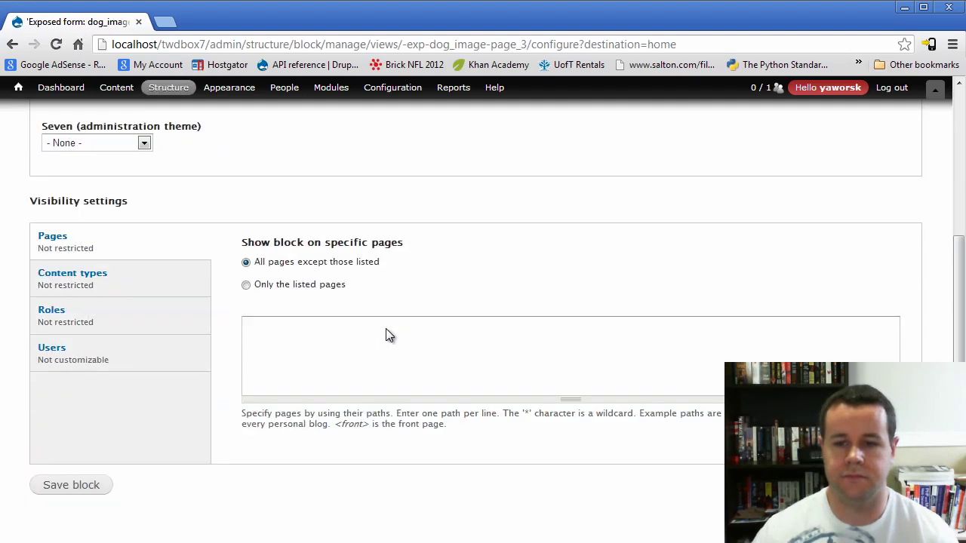
click(307, 355)
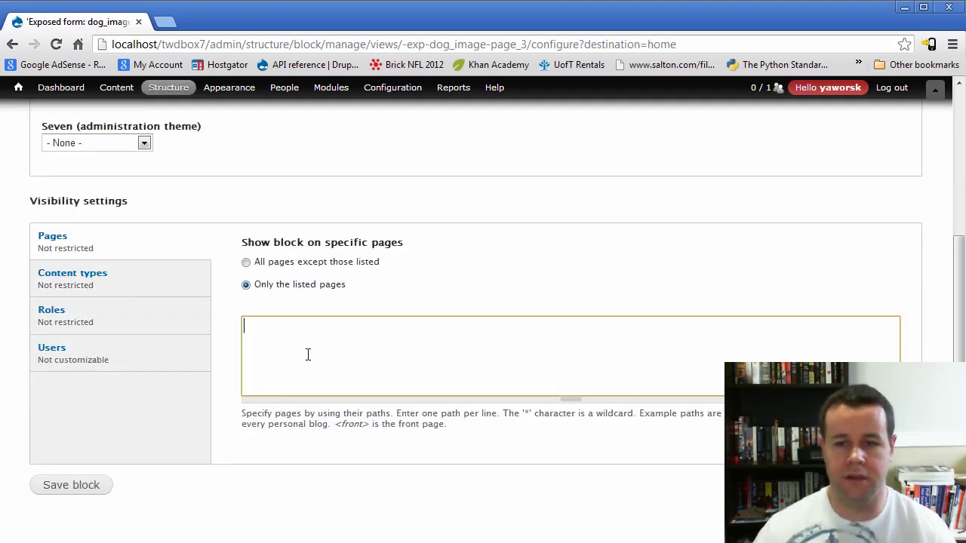
text(dog-images/all)
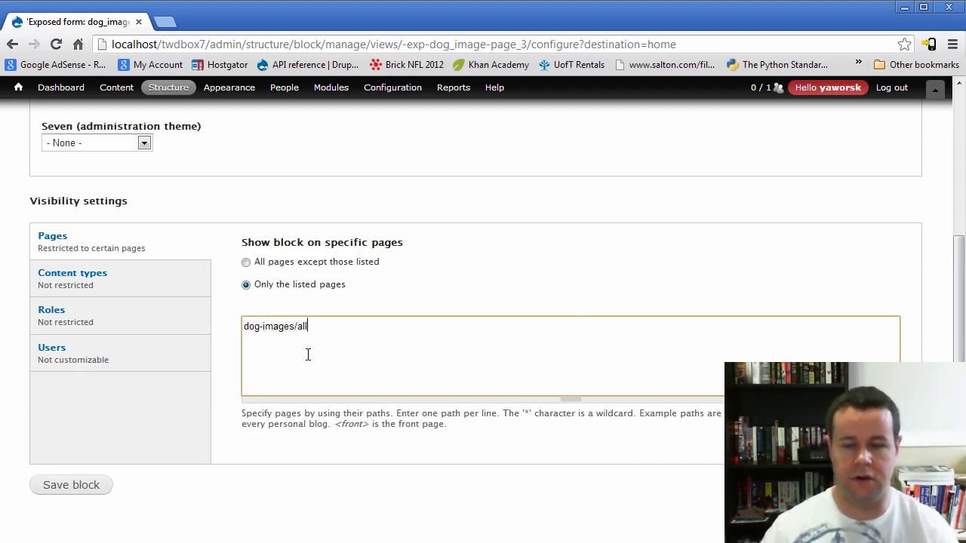
click(80, 487)
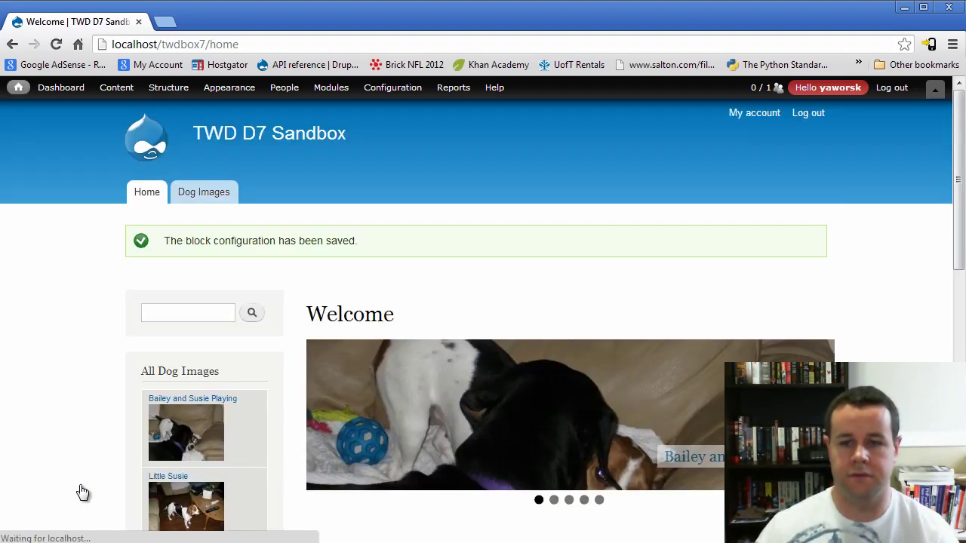
scroll(244, 407, down, 4)
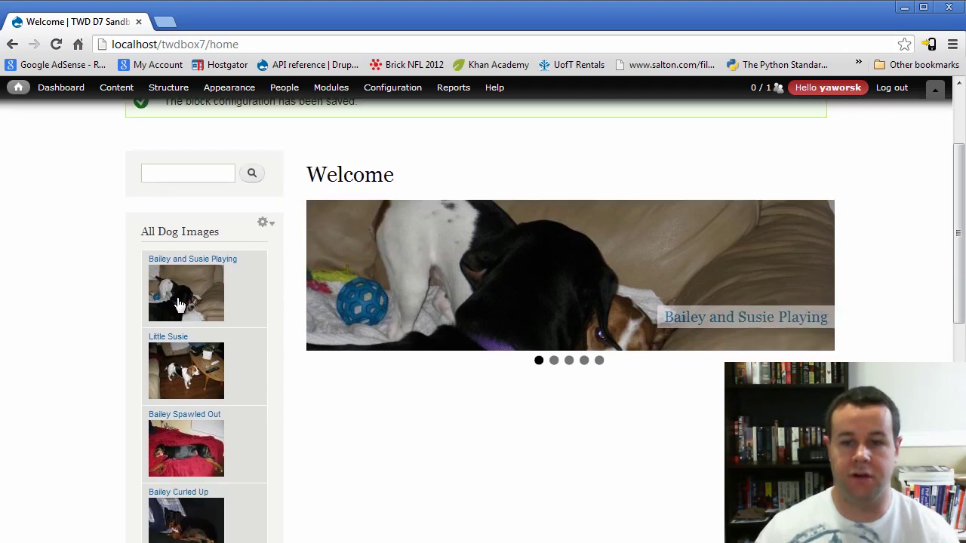
Go to the Dog Images page, switch to its All Dogs page, and check where the dog filter block appears
scroll(265, 446, up, 4)
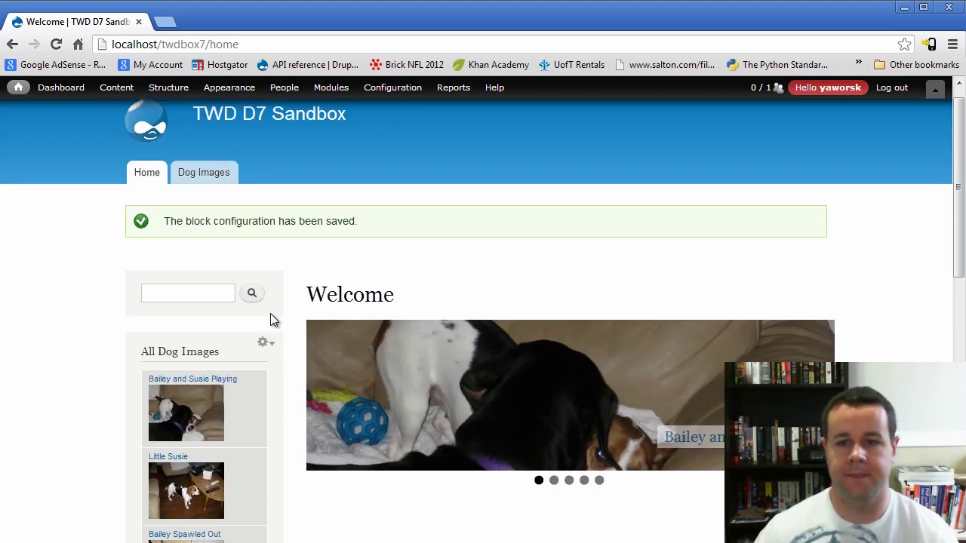
click(204, 177)
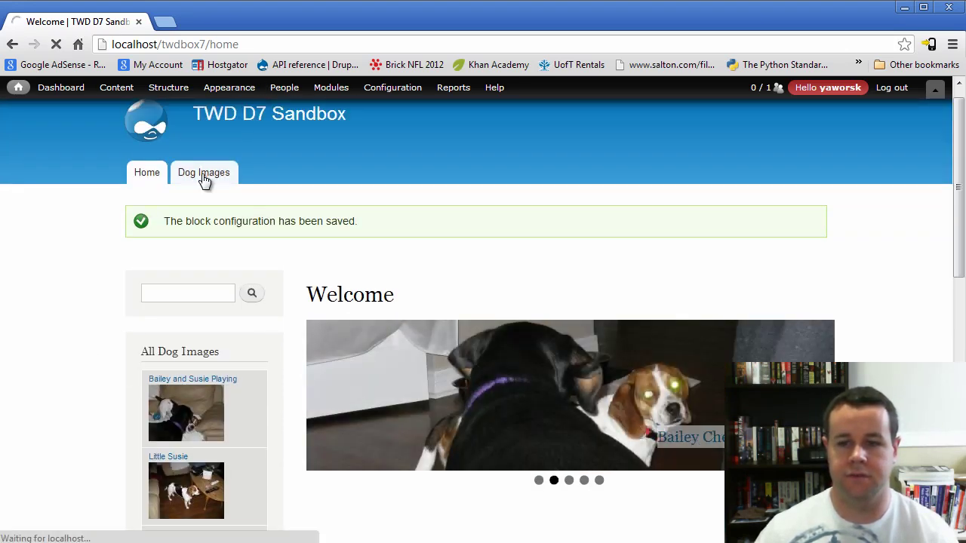
scroll(198, 333, down, 2)
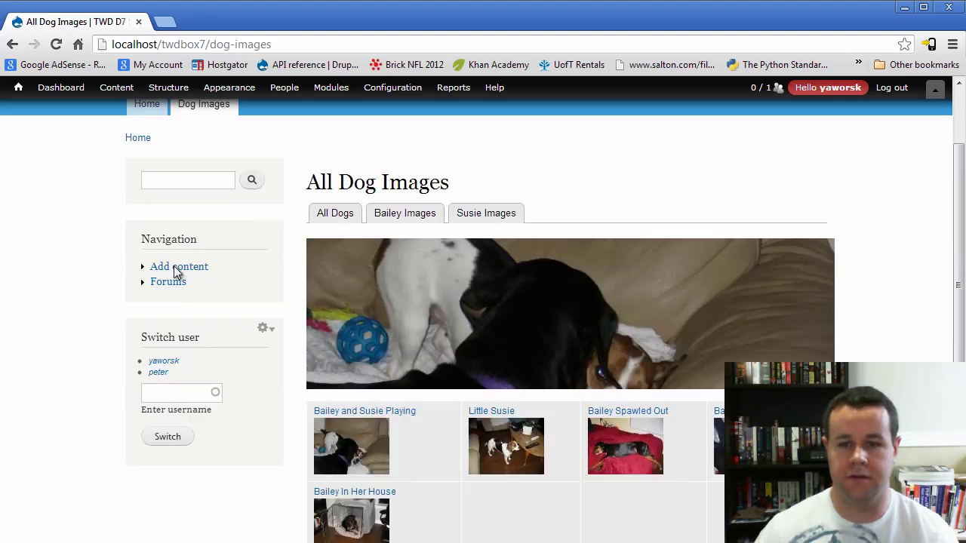
click(344, 203)
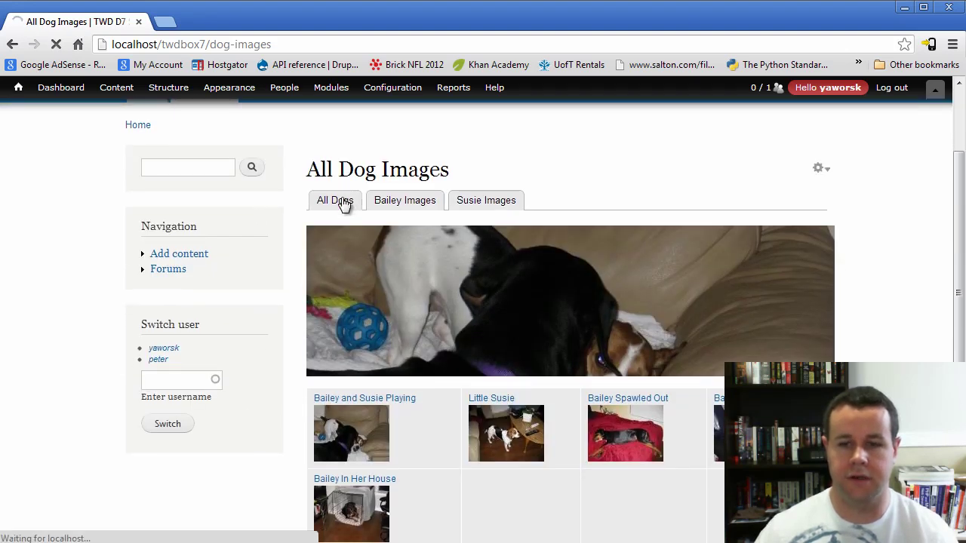
scroll(113, 332, down, 1)
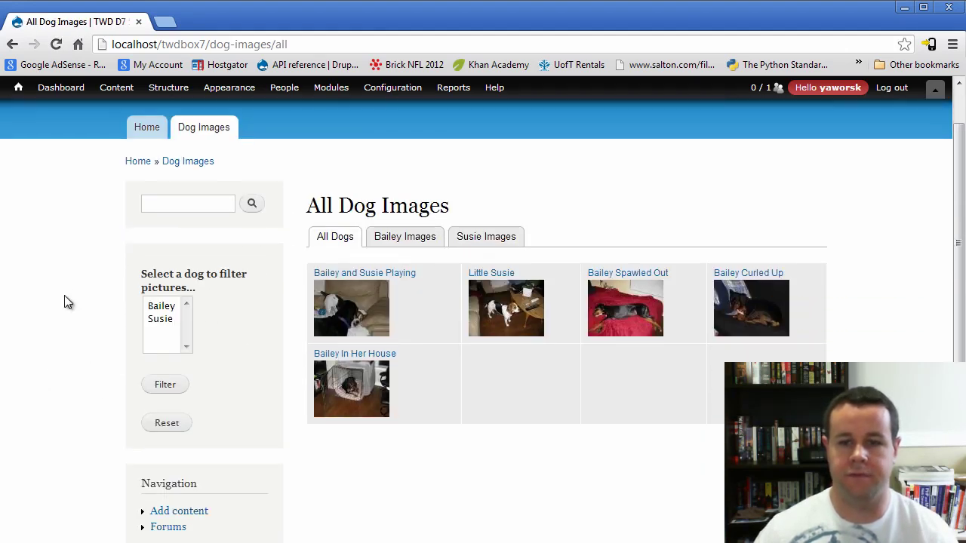
Test the sidebar filter by filtering the pictures by Bailey, and reset it
click(161, 306)
click(177, 387)
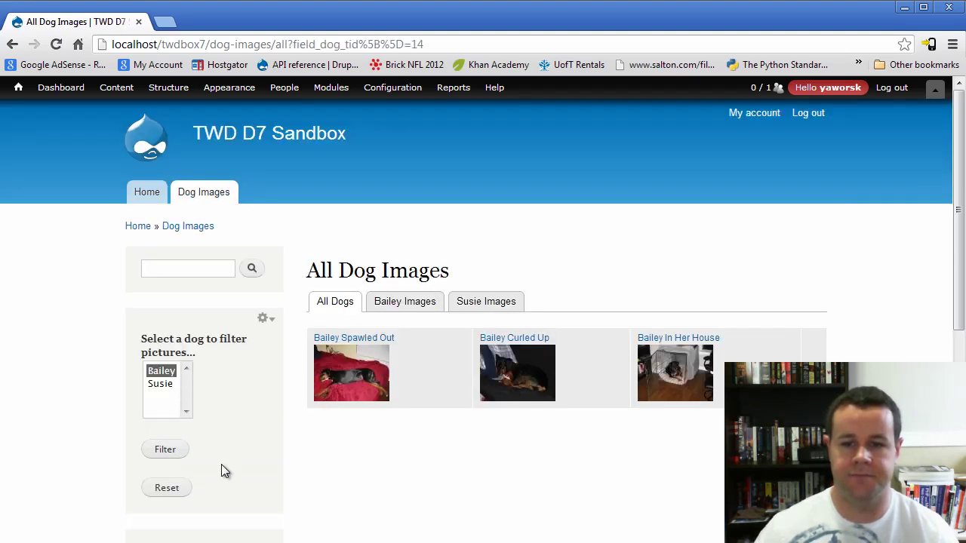
click(176, 490)
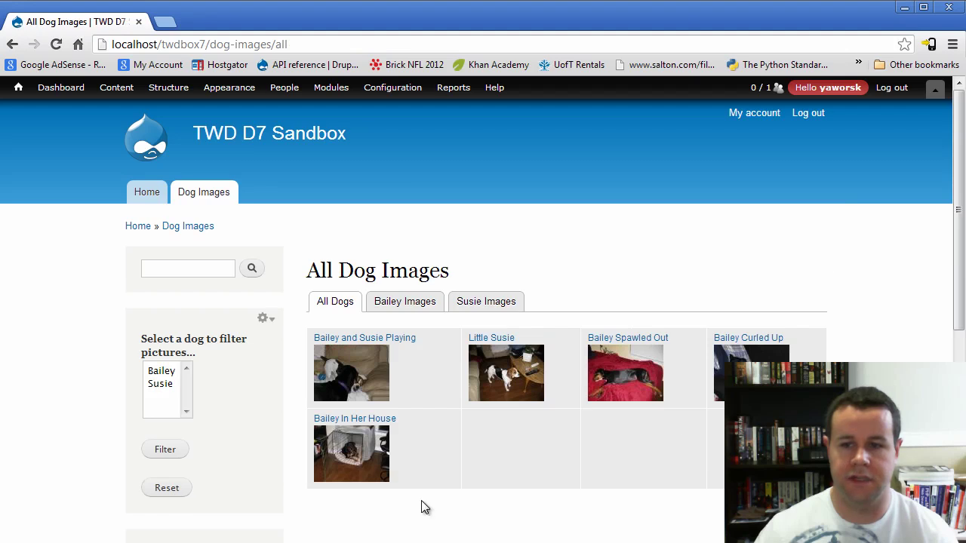
Filter the pictures by both Bailey and Susie together, check the listed images, and reset the filter
scroll(574, 438, down, 2)
drag(161, 268, 170, 280)
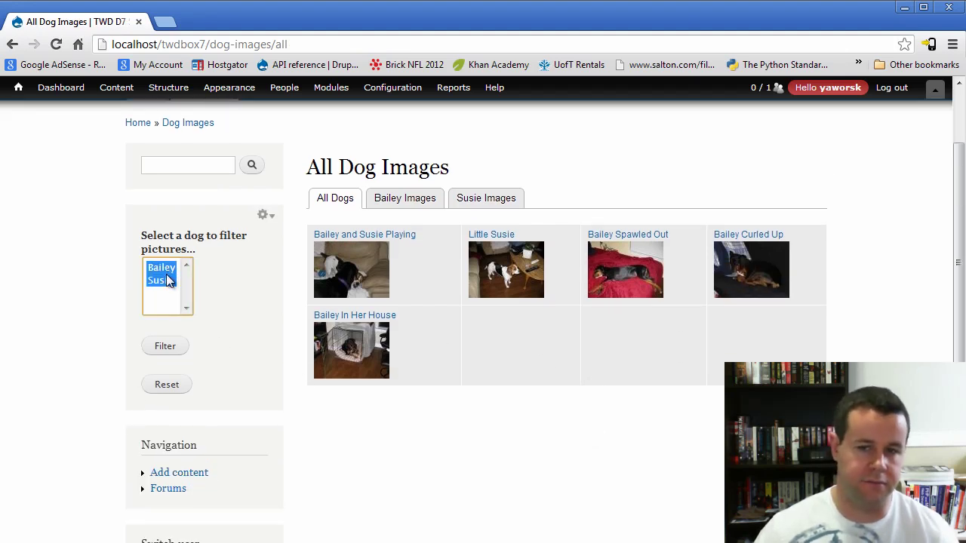
click(176, 346)
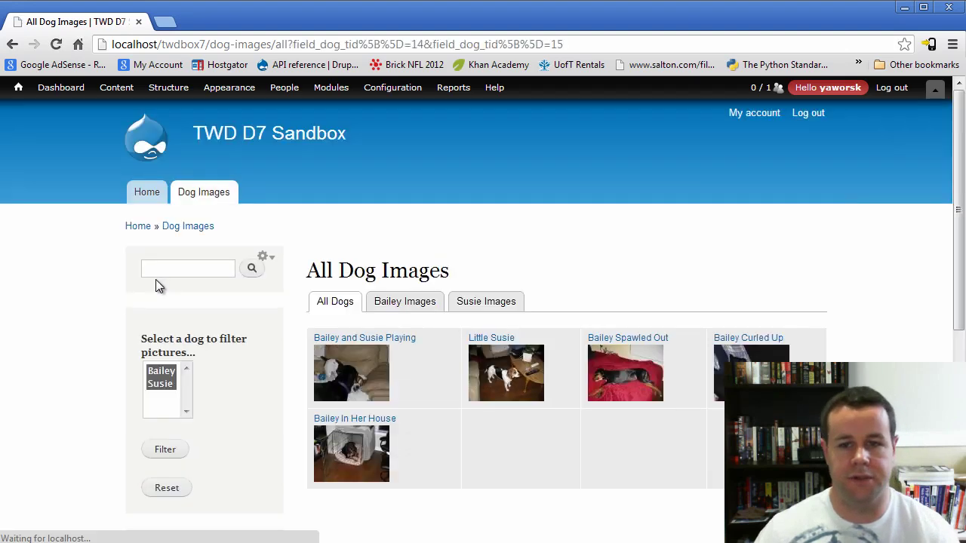
click(170, 490)
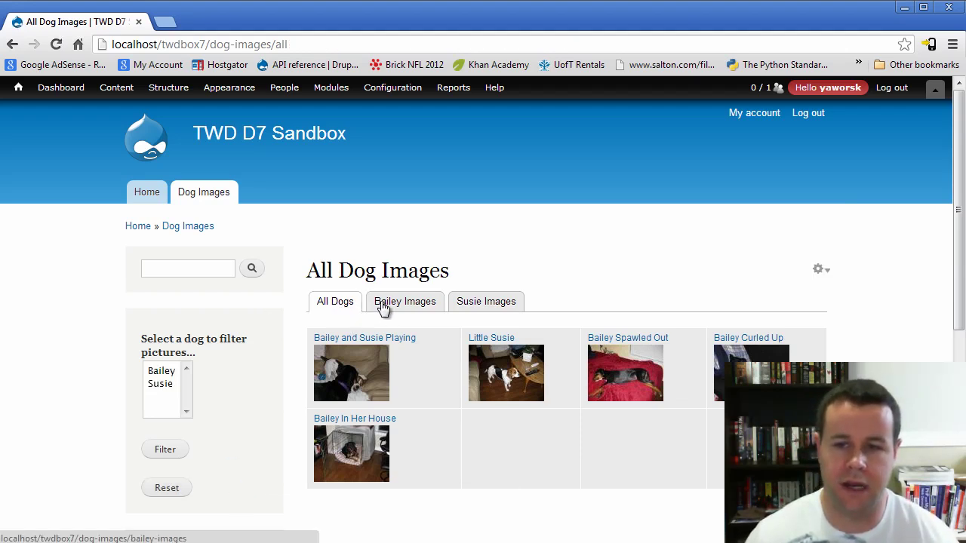
Compare the main Dog Images page with its All Dogs page, and return to the main Dog Images page
click(183, 225)
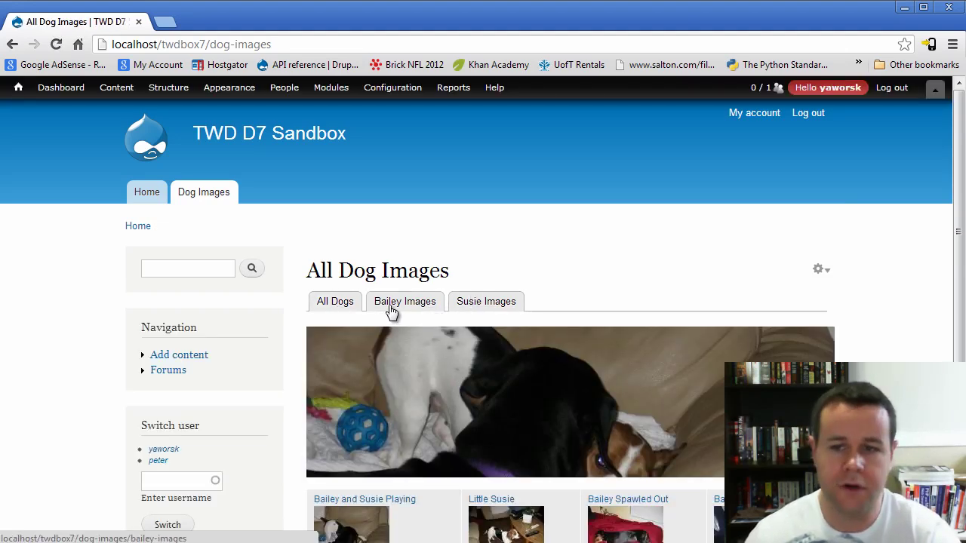
click(345, 305)
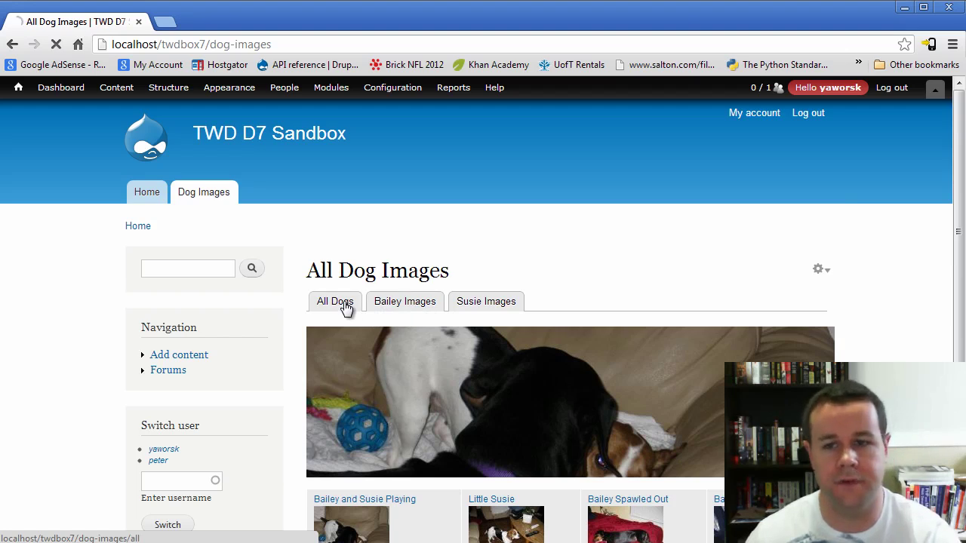
scroll(341, 306, down, 3)
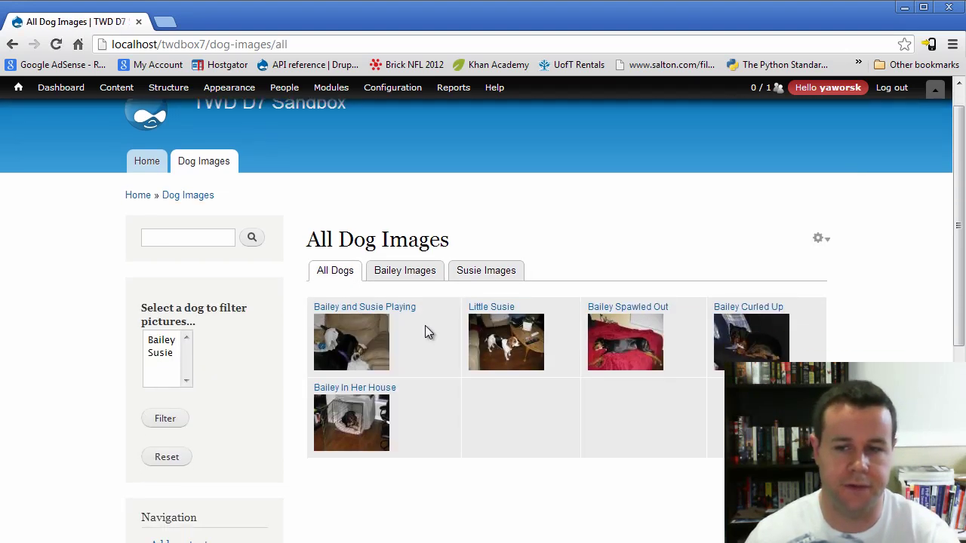
scroll(395, 309, up, 3)
click(202, 210)
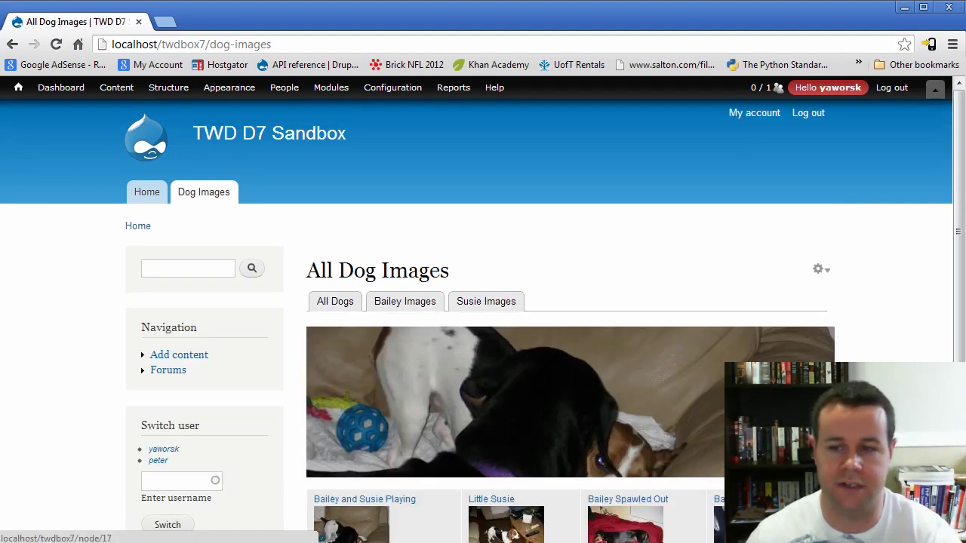